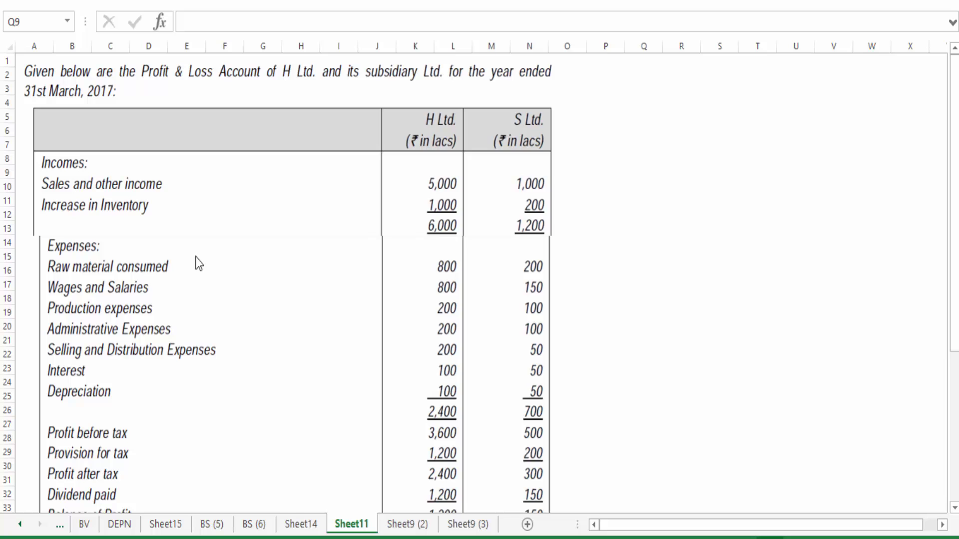
- Read the Profit & Loss figures of H Ltd. and S Ltd. and the Other Information paragraphs on Sheet11
left_click(569, 268)
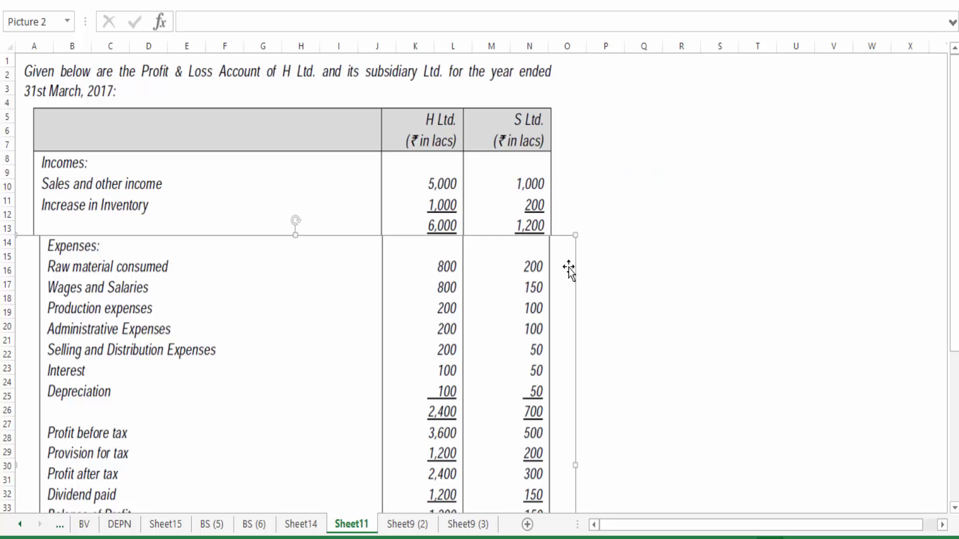
left_click(627, 271)
scroll(627, 272, "down", 2)
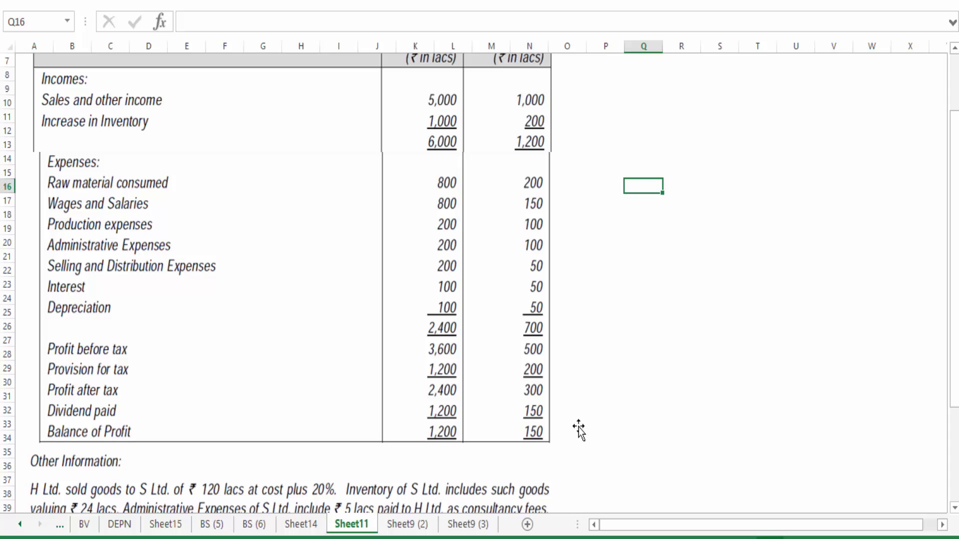
scroll(578, 428, "down", 4)
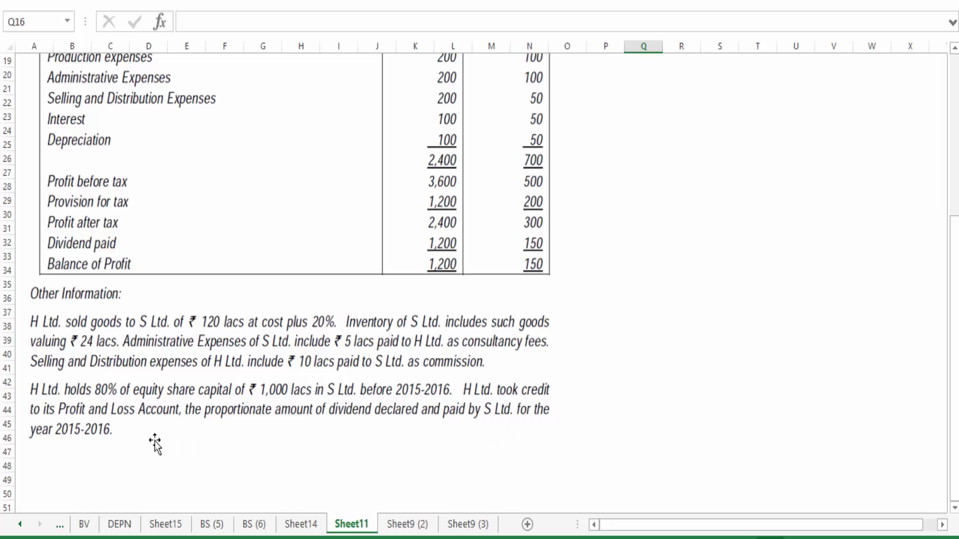
scroll(617, 346, "up", 6)
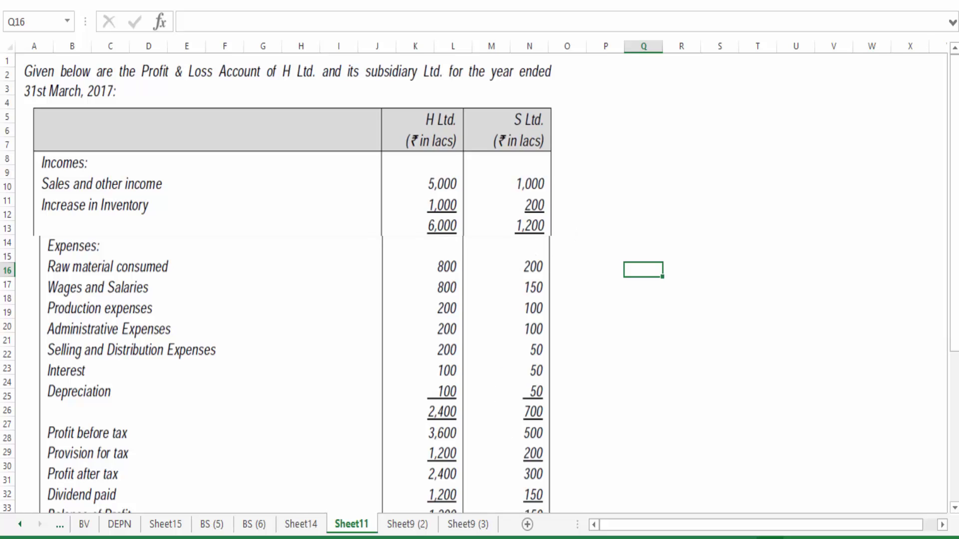
- On Sheet9 (2), adjust the title's spacing so "for the year ended 31st March 2017" falls entirely on the second line
left_click(418, 526)
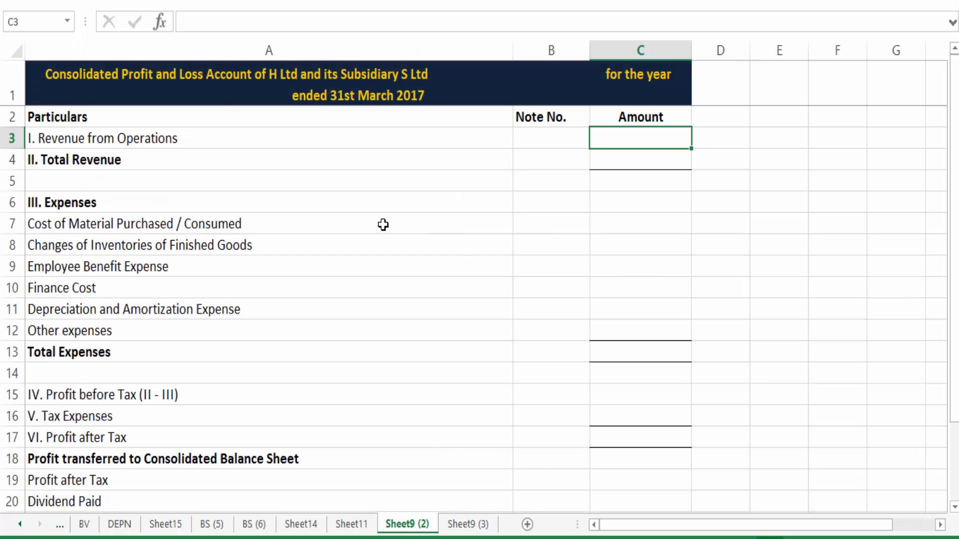
left_click(234, 86)
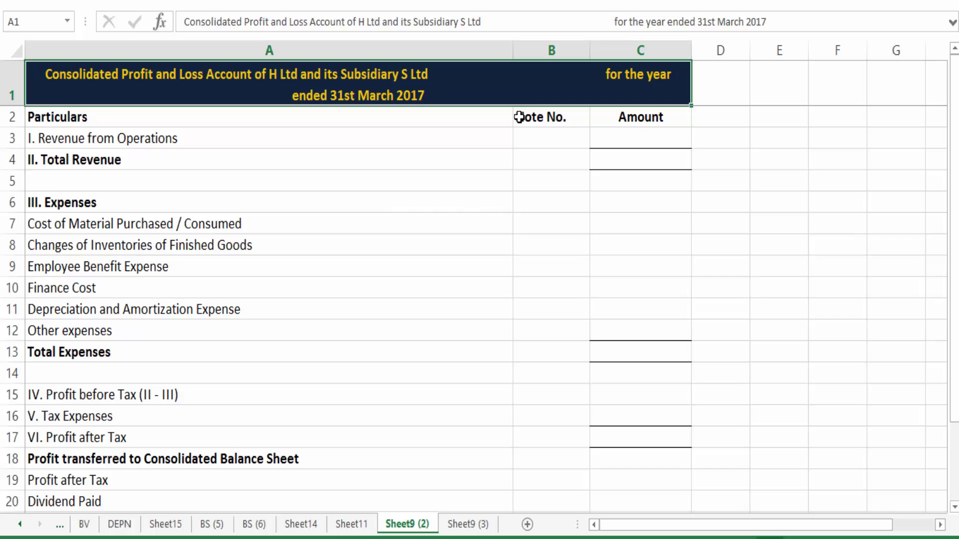
key("F2")
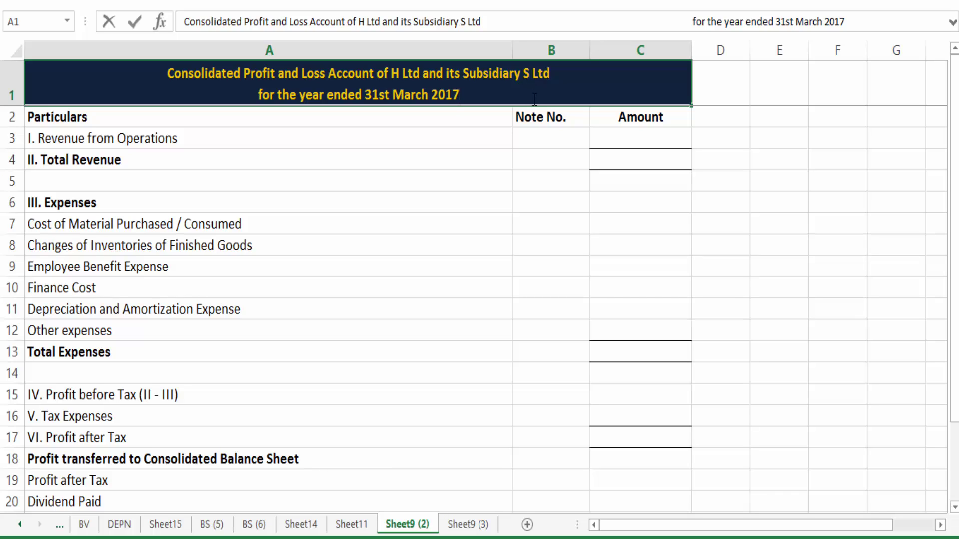
left_click(460, 178)
- Review the consolidated statement's line items from Revenue from Operations through the expense heads to Profit after Tax
key("Up")
key("Up")
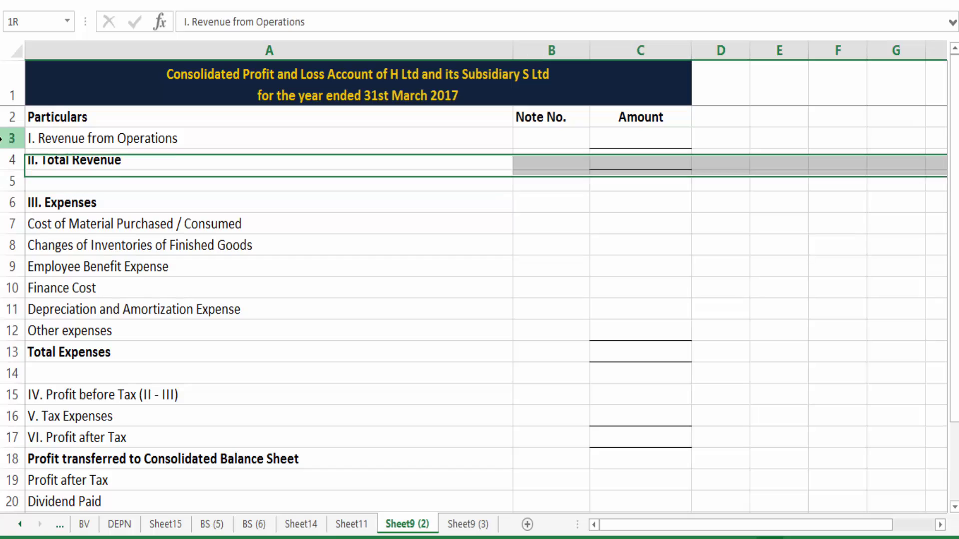
key("shift+space")
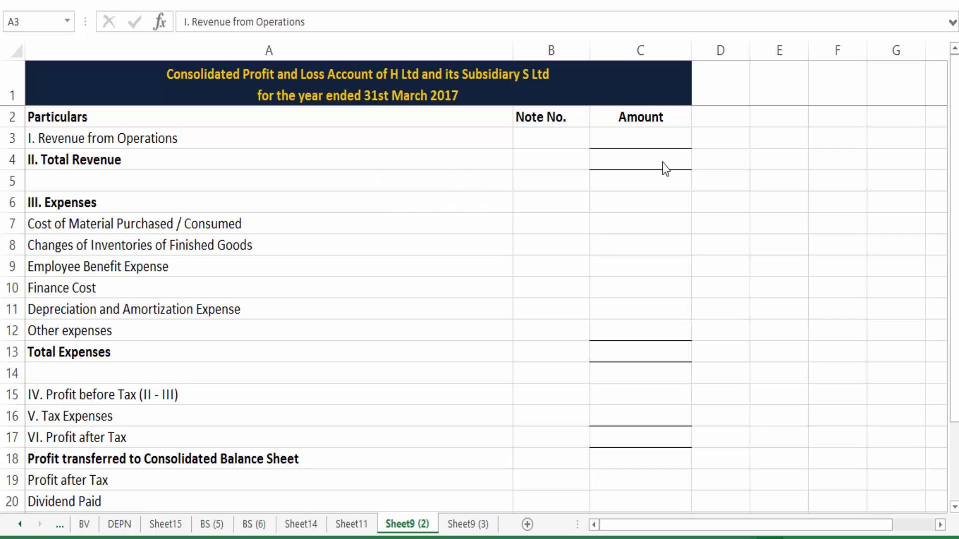
left_click(12, 224)
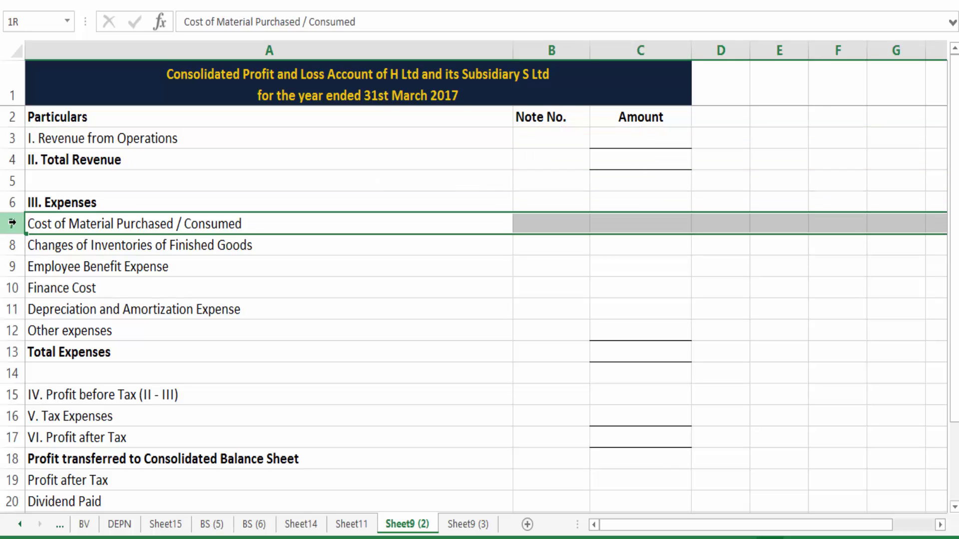
left_click_drag(12, 223, 12, 334)
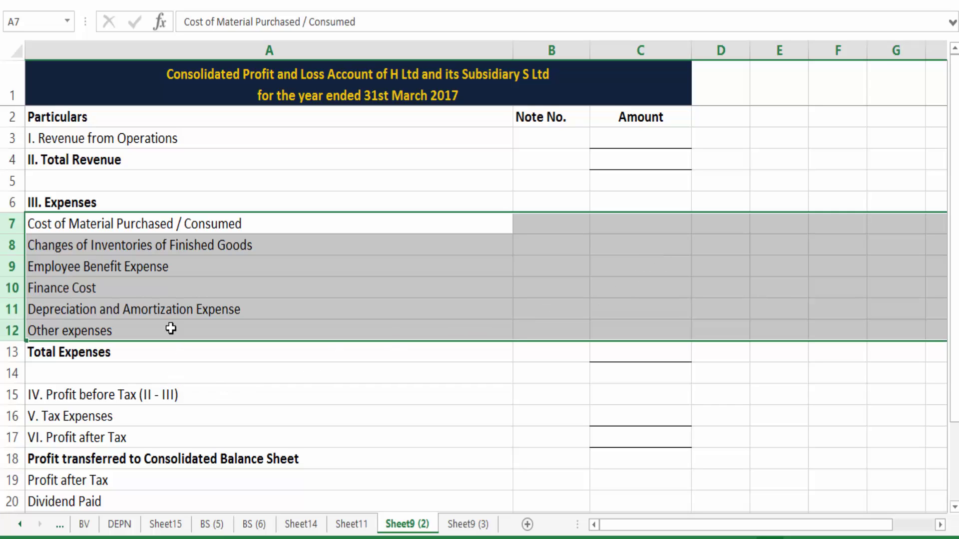
left_click(10, 395)
left_click(18, 419)
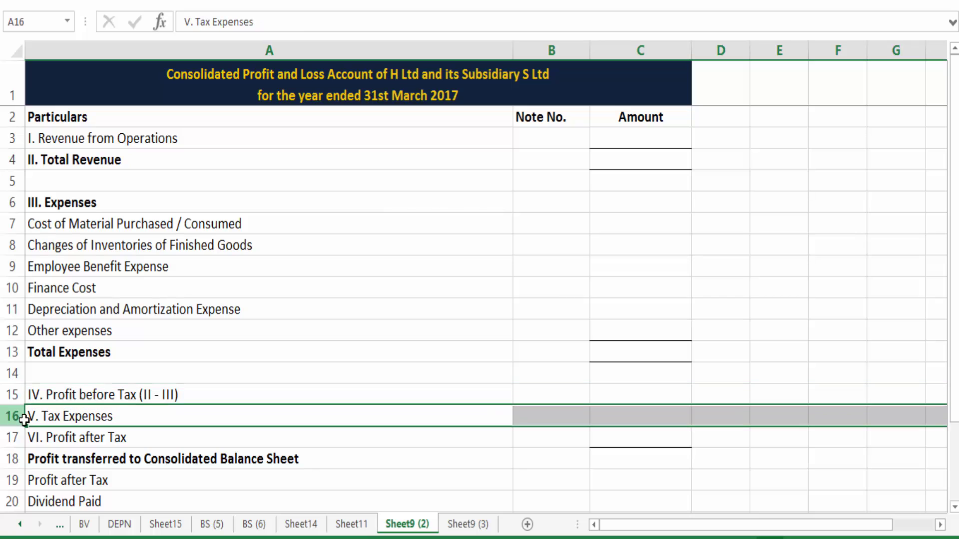
left_click(14, 442)
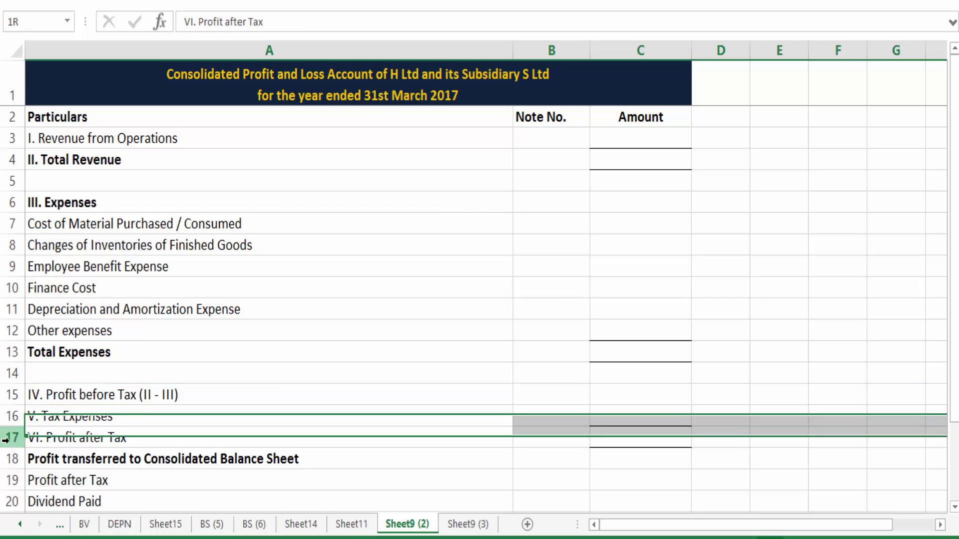
scroll(176, 419, "down", 1)
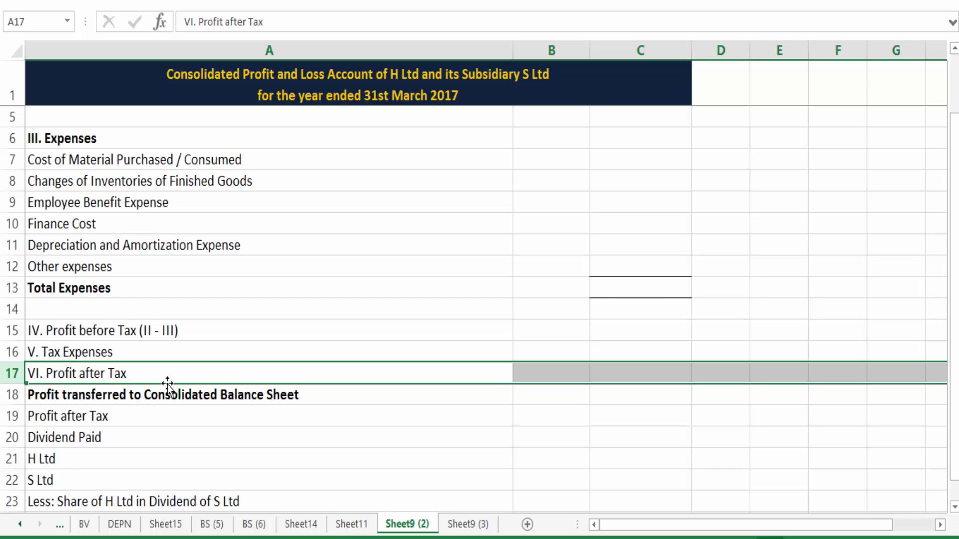
- Review the section on profit transferred to the Consolidated Balance Sheet, including dividends paid and H Ltd's share in S Ltd's dividend
left_click(106, 398)
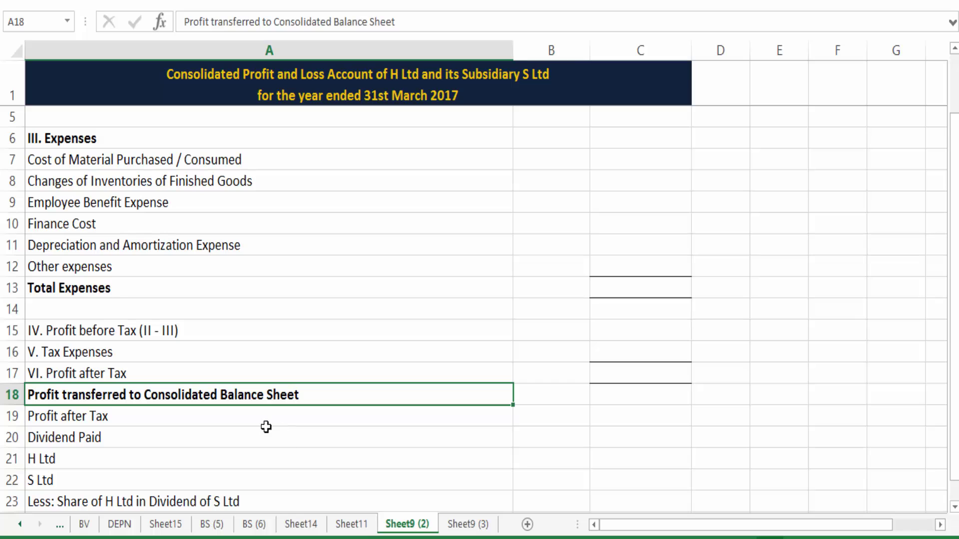
left_click(12, 373)
left_click(12, 416)
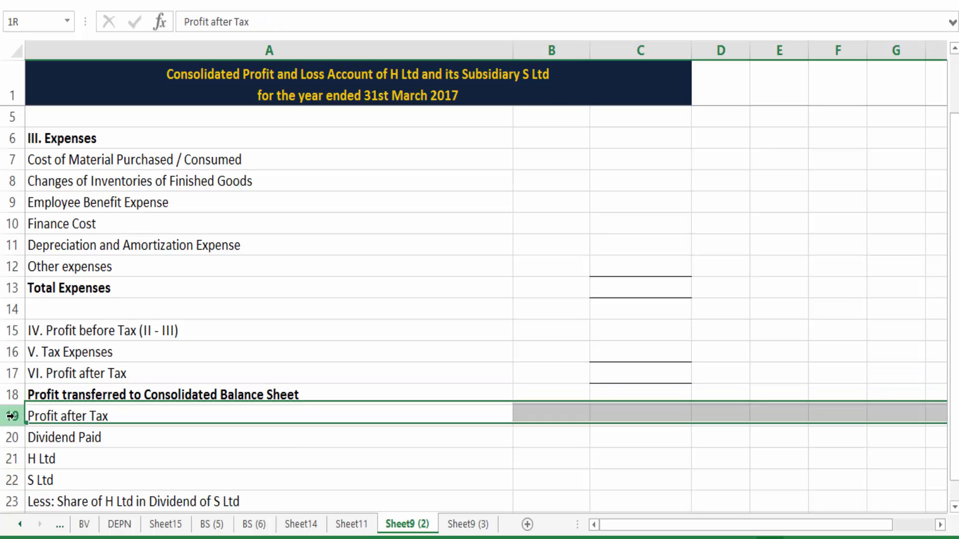
left_click_drag(12, 439, 12, 489)
scroll(305, 444, "down", 1)
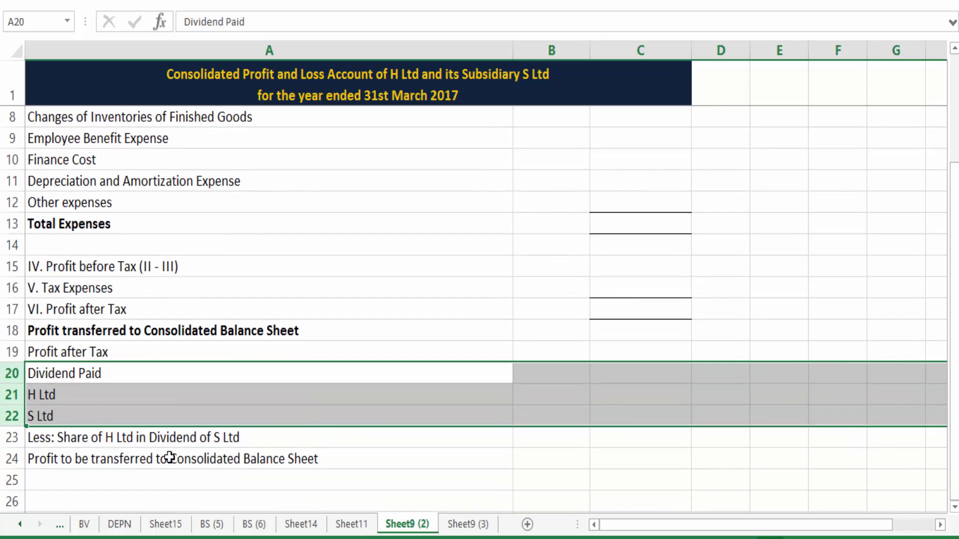
left_click(117, 443)
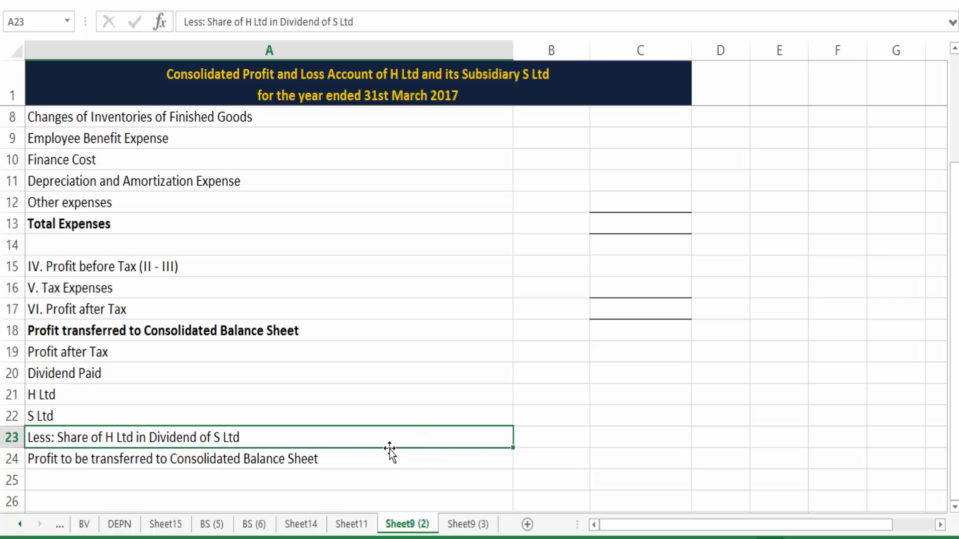
left_click(15, 459)
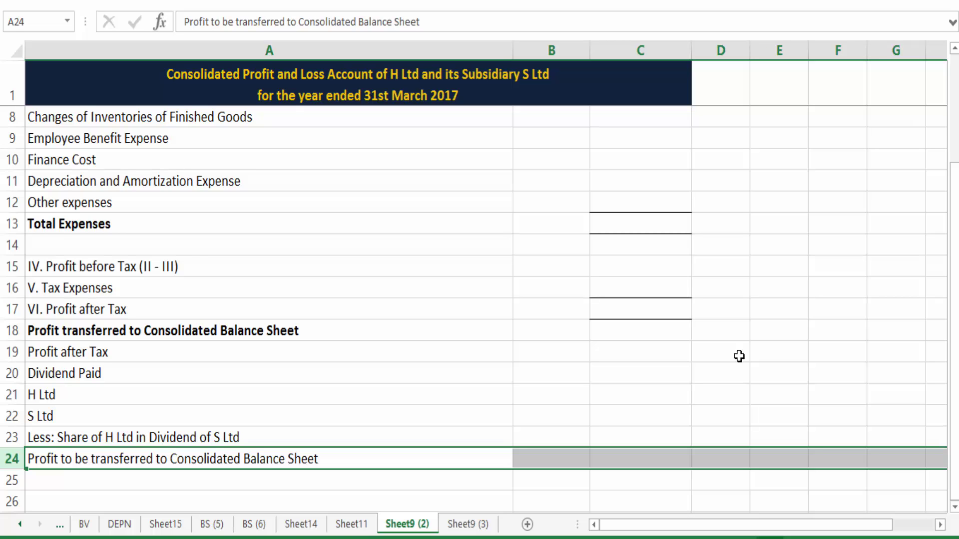
scroll(739, 356, "up", 2)
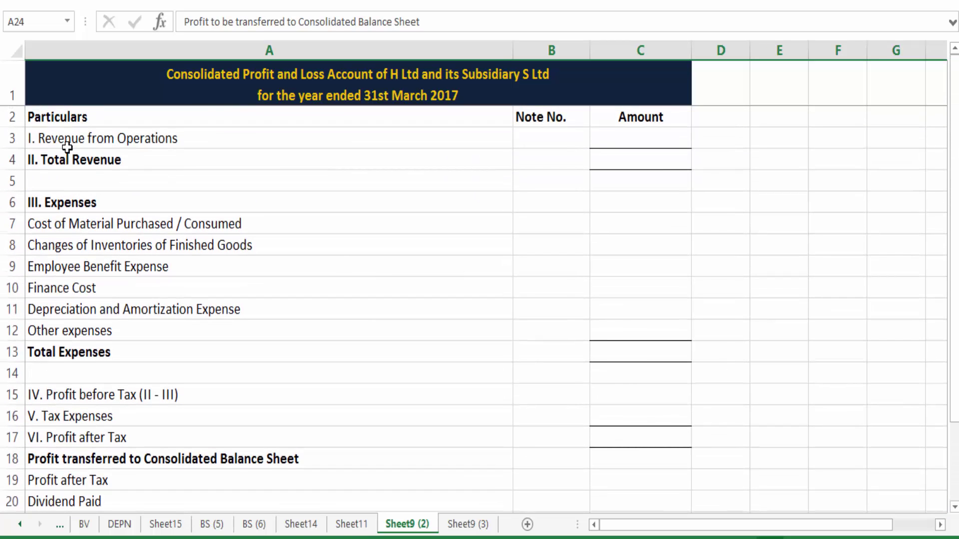
- For the Revenue from Operations row, examine the sales figures and the intercompany sale details on Sheet11
left_click(11, 138)
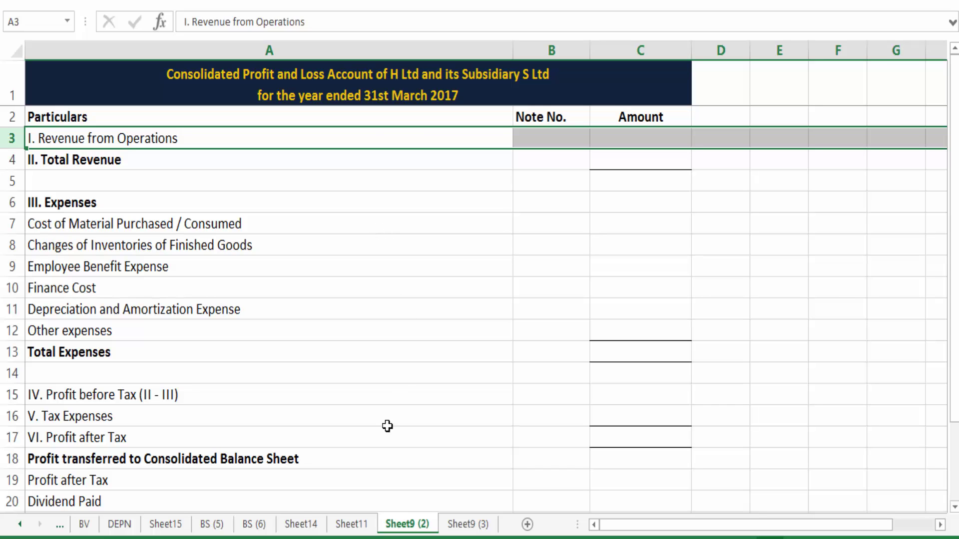
left_click(359, 528)
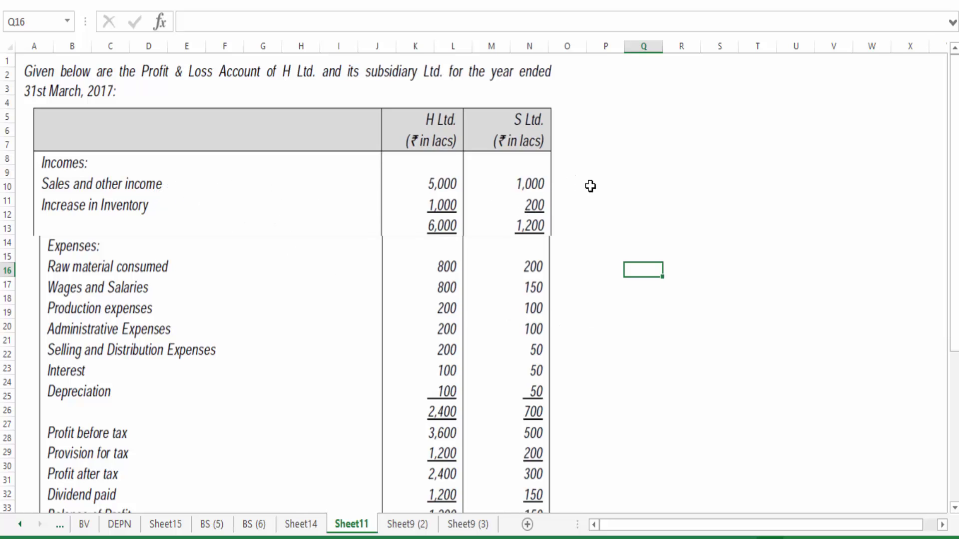
scroll(590, 186, "down", 3)
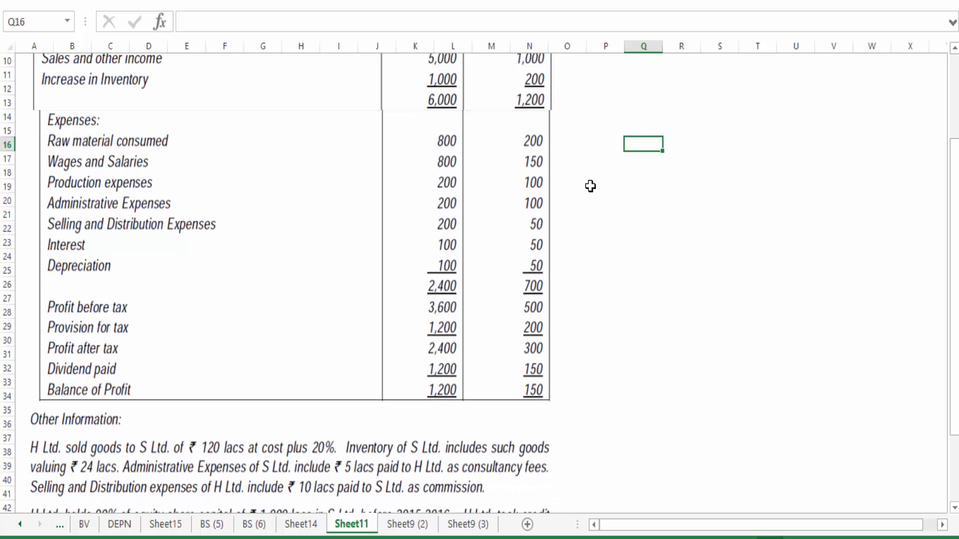
scroll(591, 186, "down", 1)
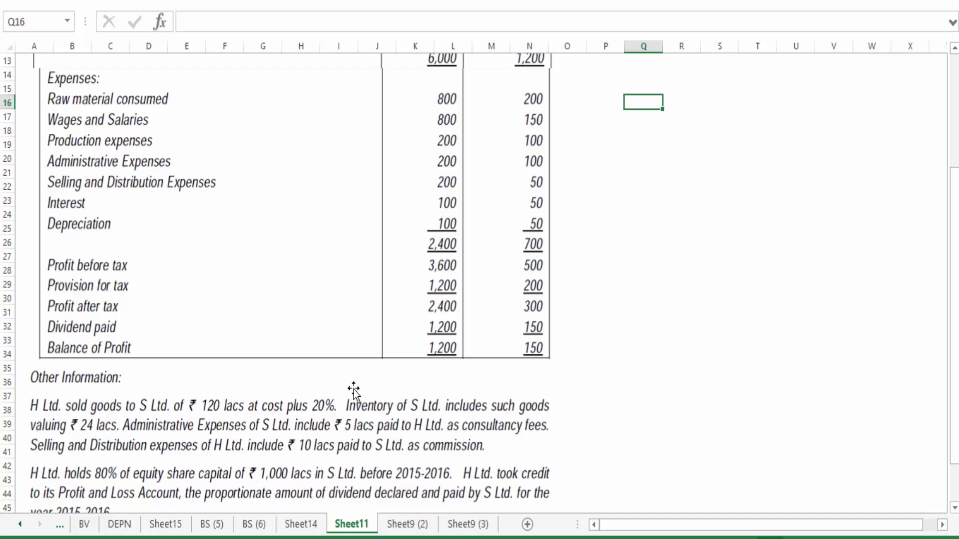
scroll(353, 380, "up", 4)
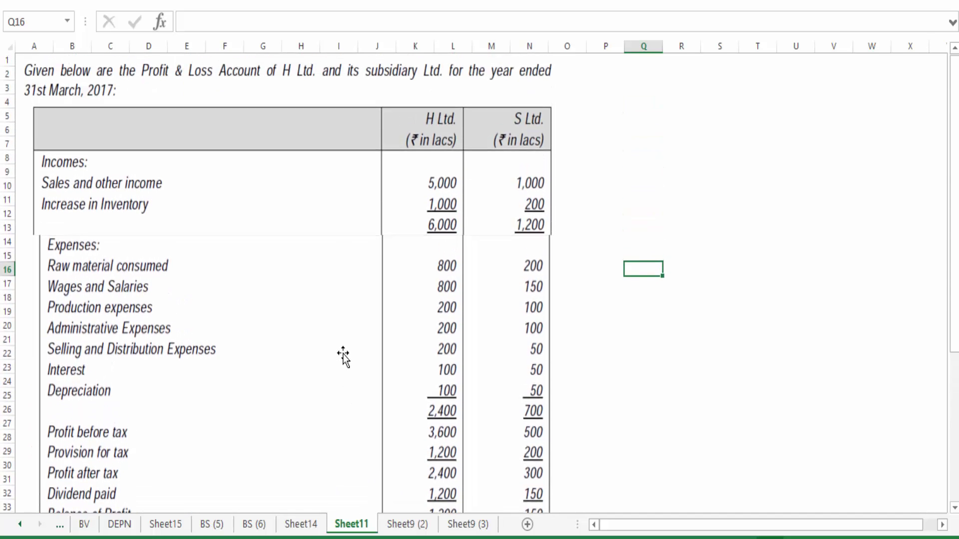
- Examine the Notes to Accounts layout on Sheet9 (3), from the H Ltd column through Net Amount
left_click(473, 532)
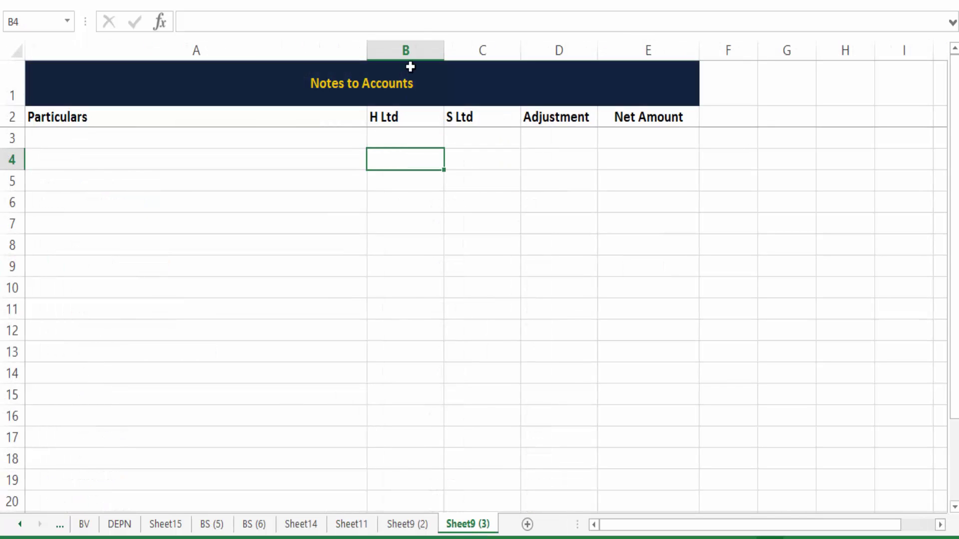
left_click(434, 105)
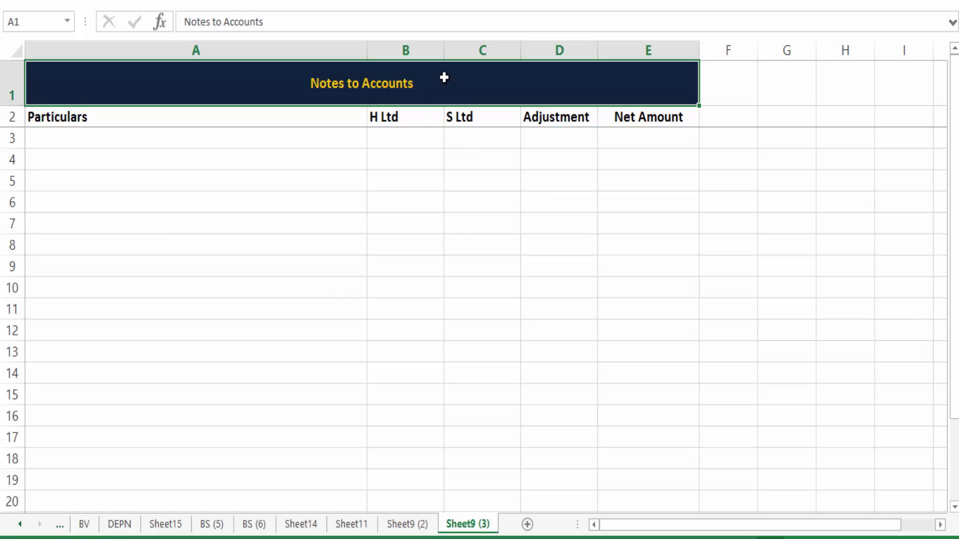
left_click_drag(422, 50, 649, 47)
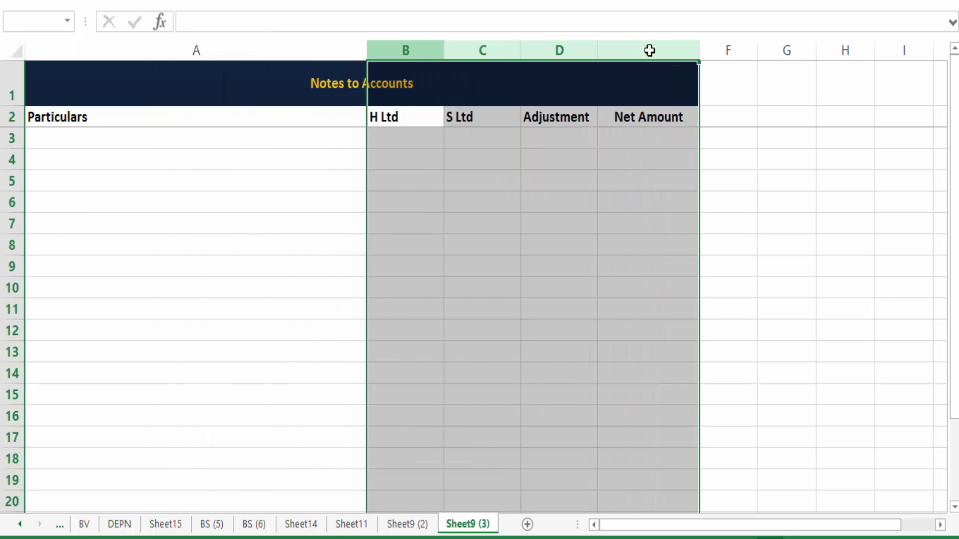
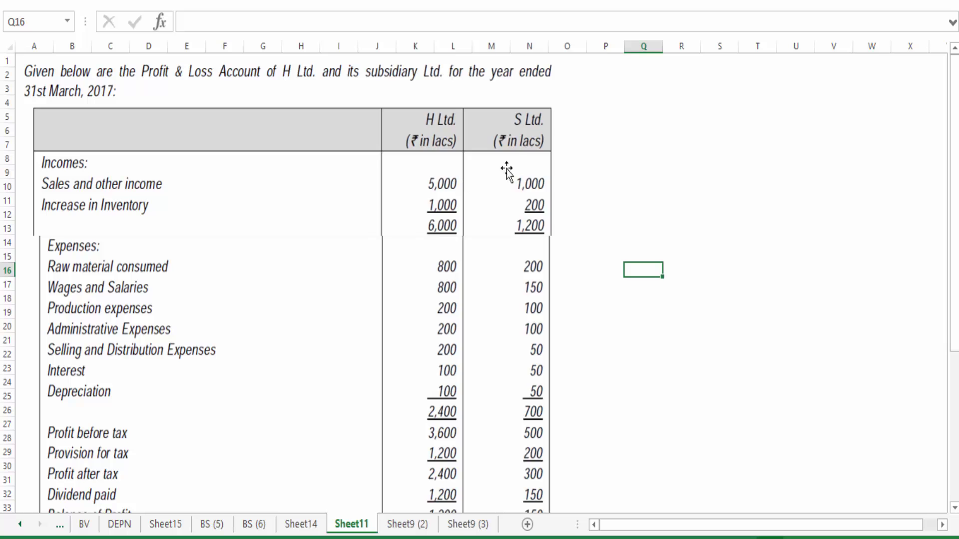
- In the Revenue from Operation row on Sheet9 (3), enter 5000 for H Ltd, 1000 for S Ltd and -120 as the adjustment
left_click(468, 524)
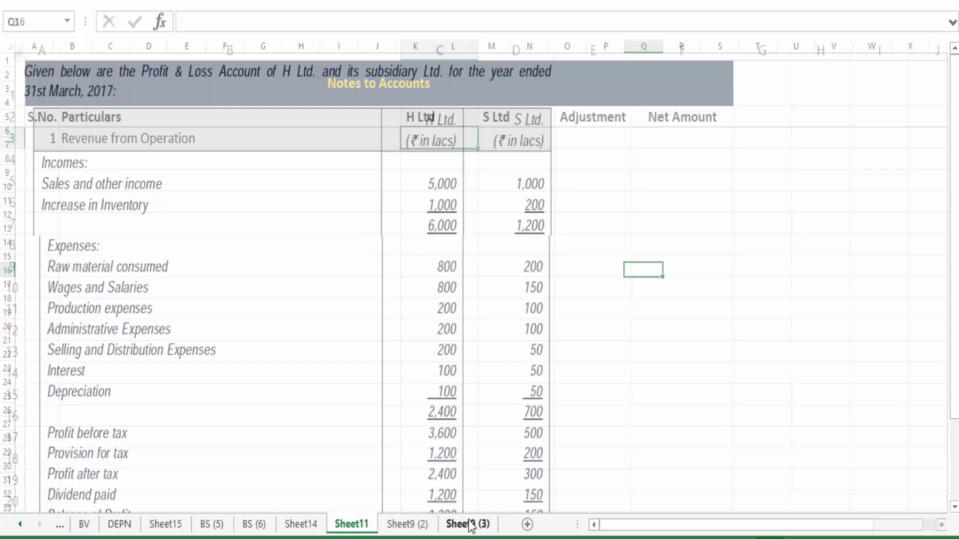
type("5000")
key("Tab")
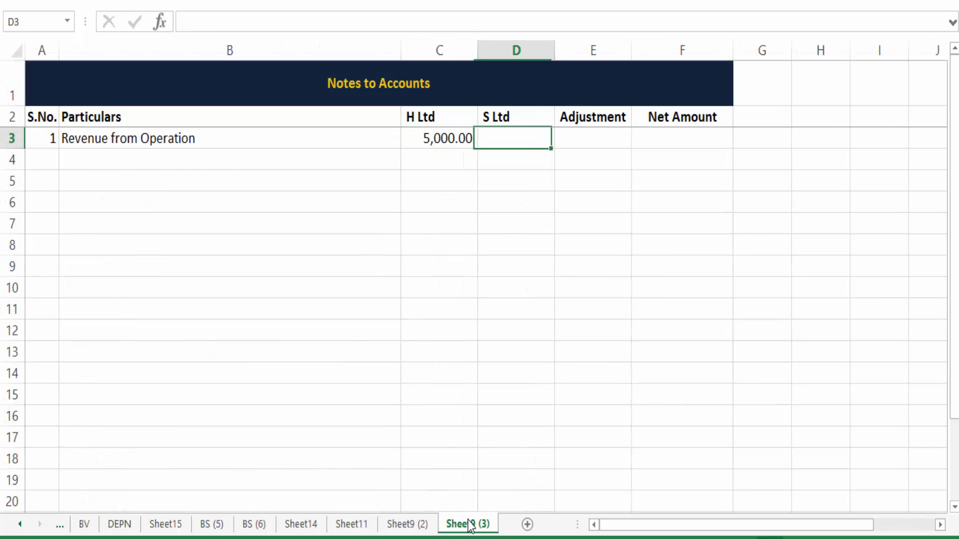
type("1000")
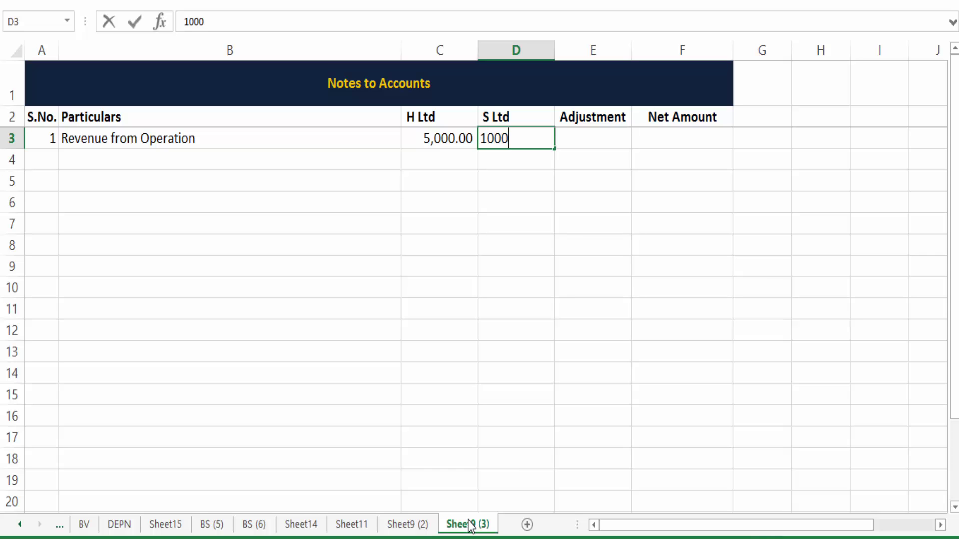
key("Tab")
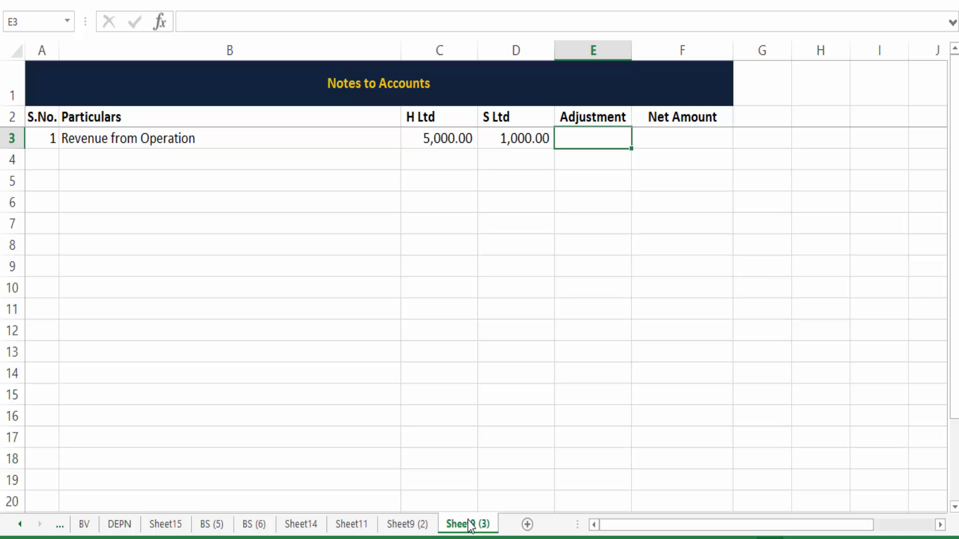
type("-120")
key("Return")
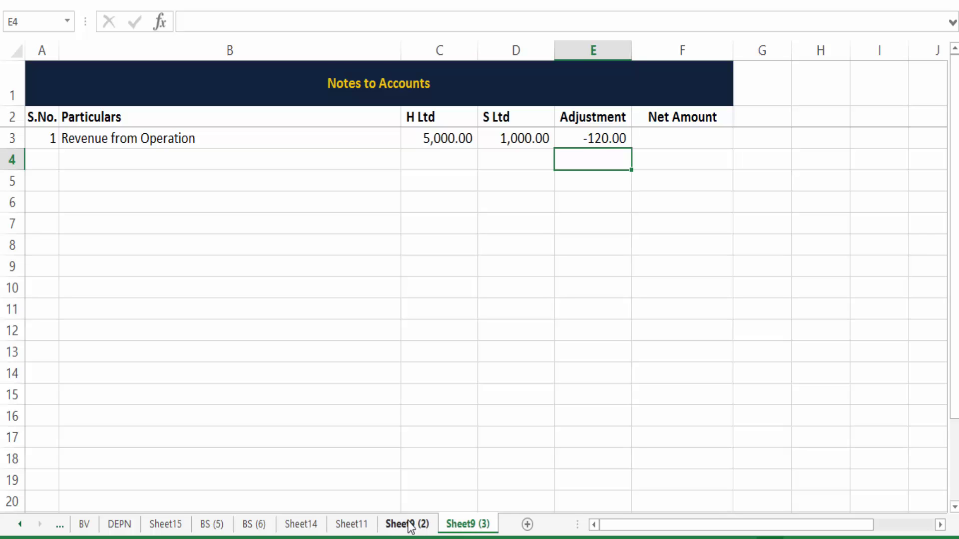
- Check the intercompany fees and commission on Sheet11, and change the Revenue from Operation adjustment on Sheet9 (3) to =-120-5-10
left_click(350, 524)
scroll(310, 395, "down", 6)
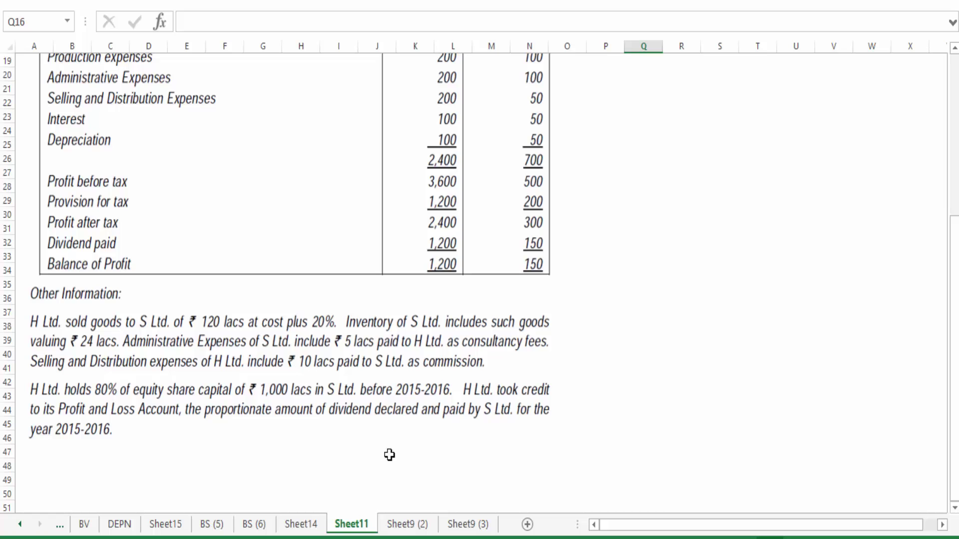
left_click(468, 525)
left_click(584, 138)
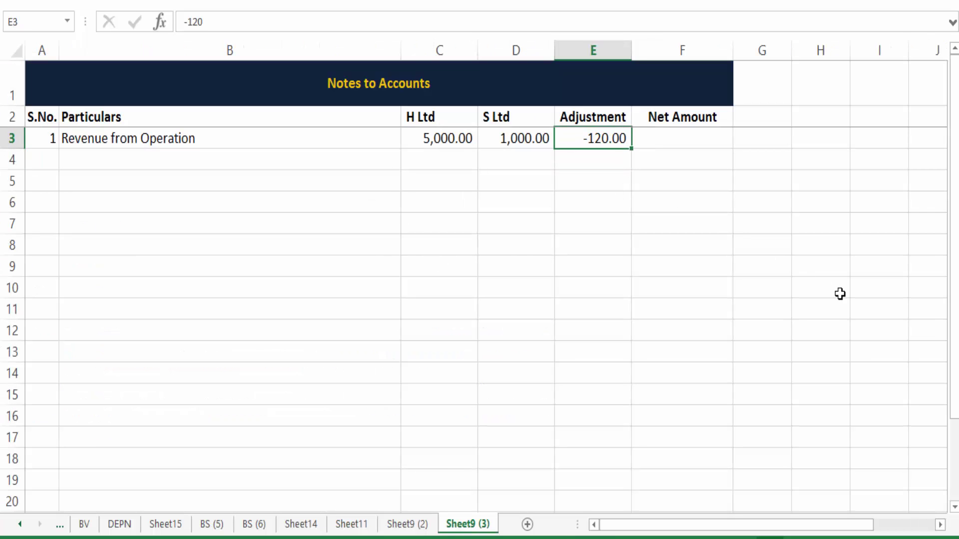
key("F2")
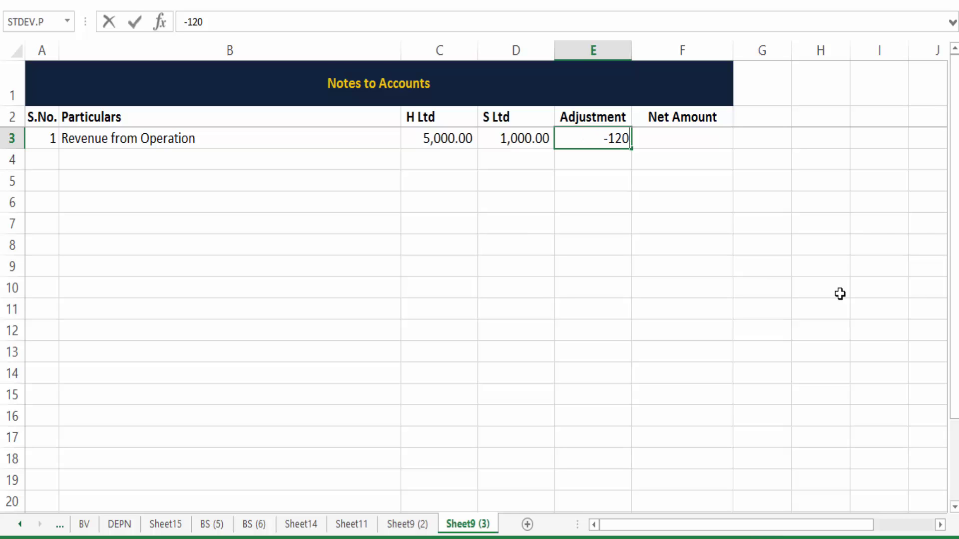
key("Left")
key("Home")
type("=")
key("Right")
key("End")
type("-")
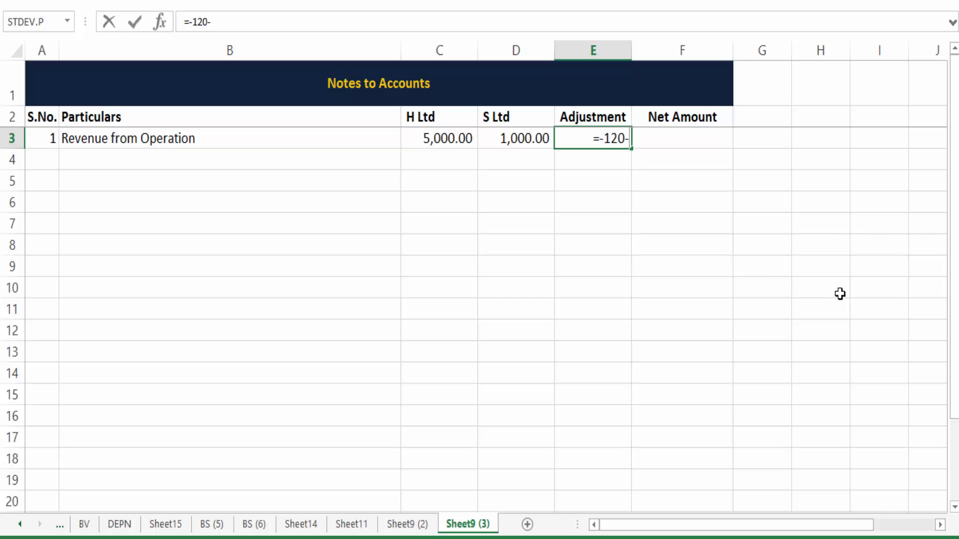
type("5-10")
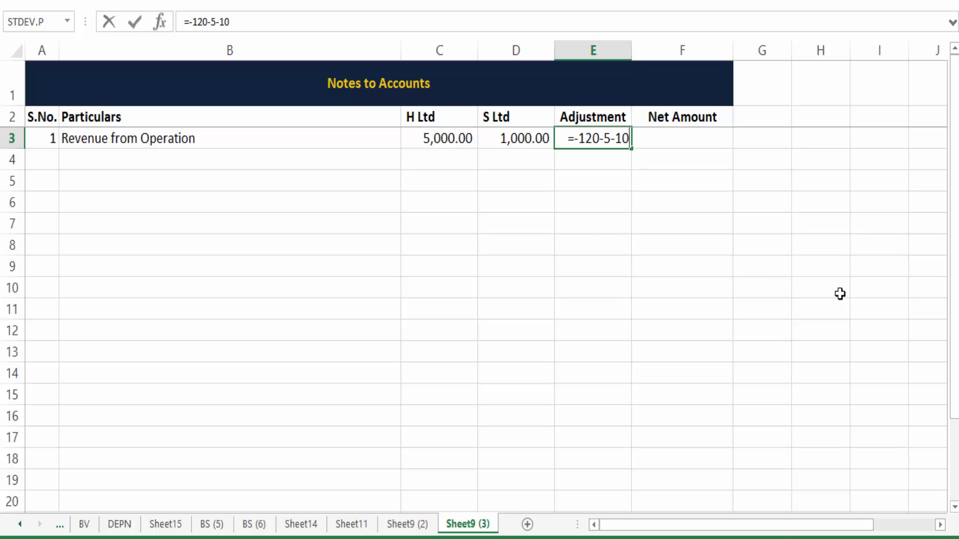
key("Return")
key("Up")
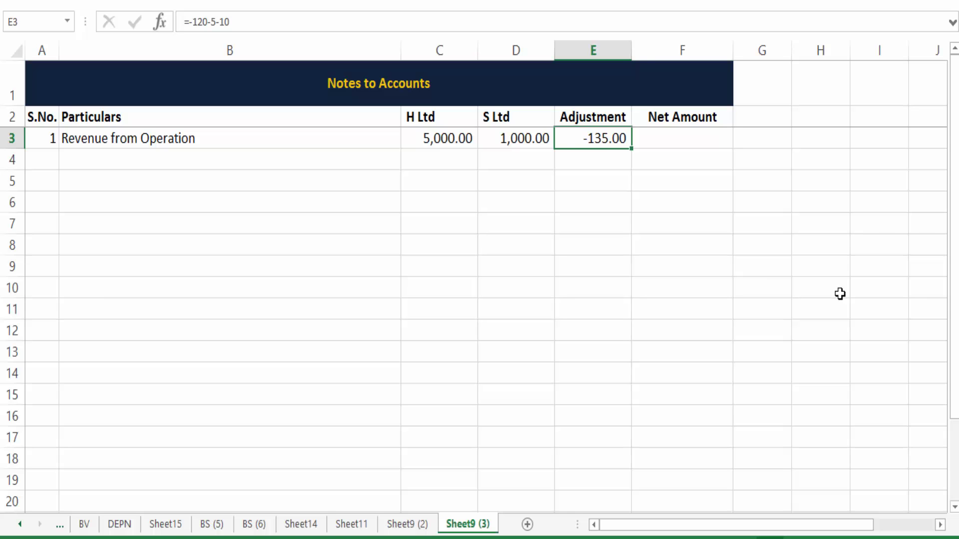
- Calculate the Net Amount for Revenue from Operation in F3 with the formula =C3+D3+E3
key("Right")
type("=")
key("Left")
key("Left")
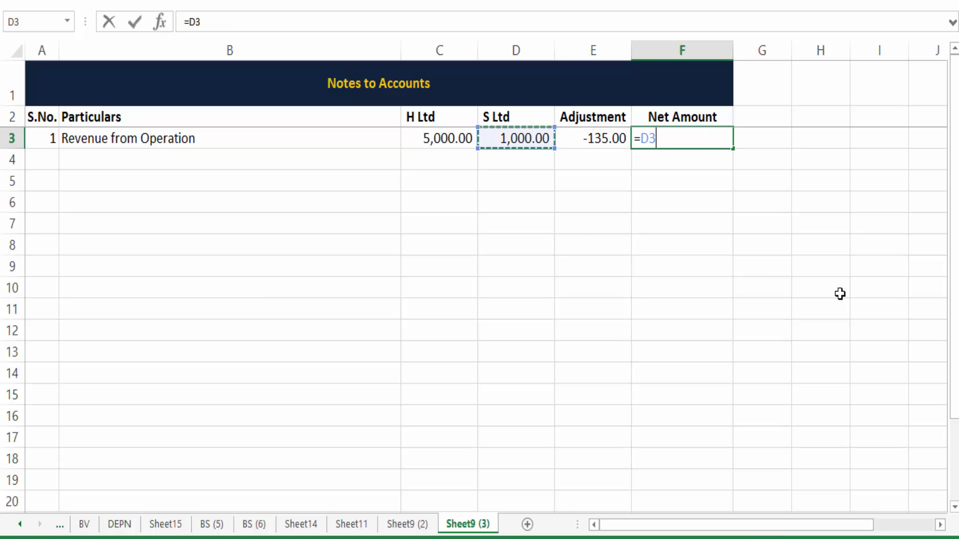
key("Left")
type("+")
key("Left")
key("Left")
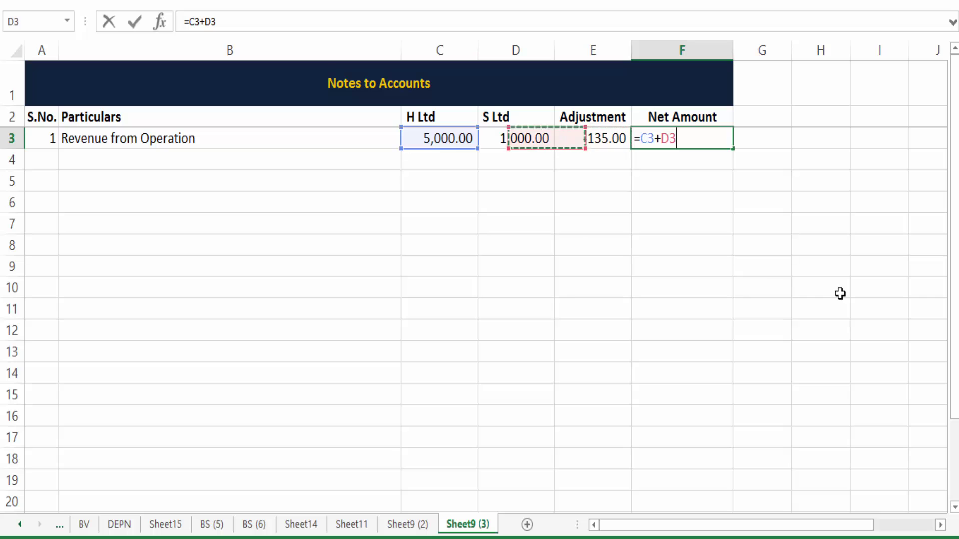
type("+")
key("Left")
key("Return")
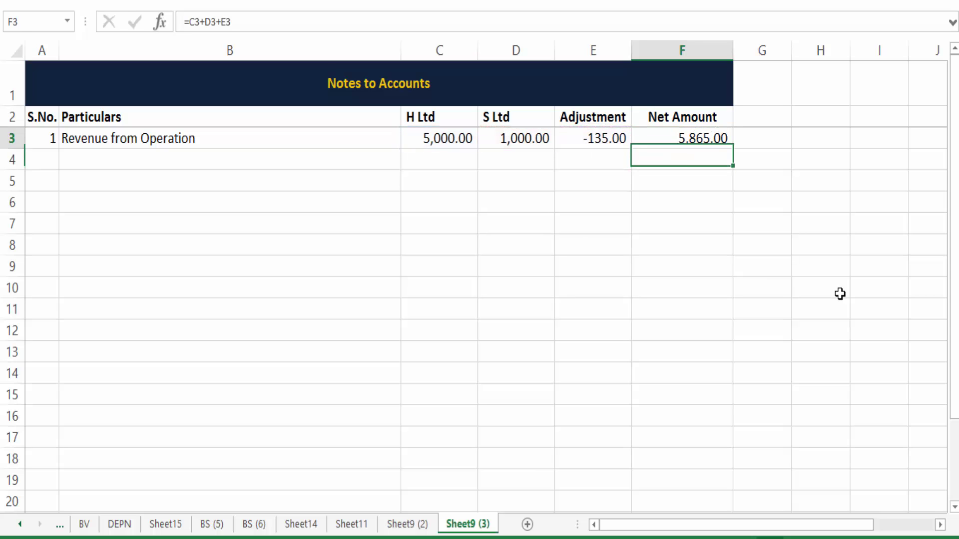
key("Up")
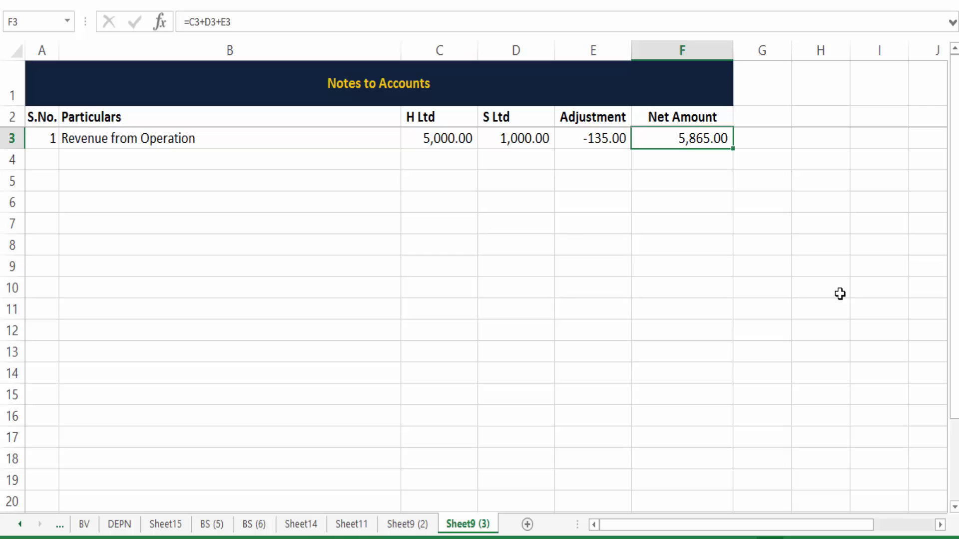
key("Left")
key("Right")
- On Sheet9 (2), give Revenue from Operations note number 1 and link its amount to cell F3 of Sheet9 (3)
key("ctrl+Page_Up")
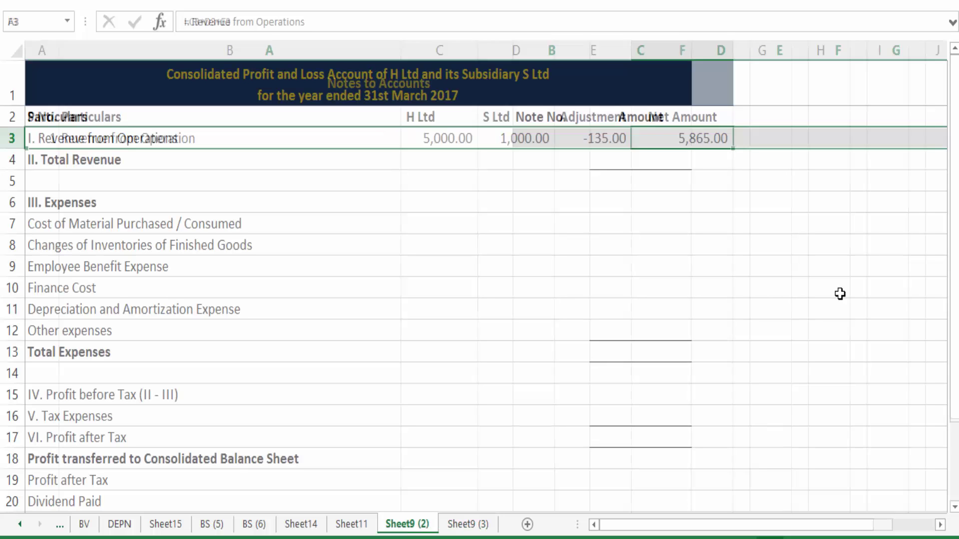
key("Down")
key("Up")
key("Right")
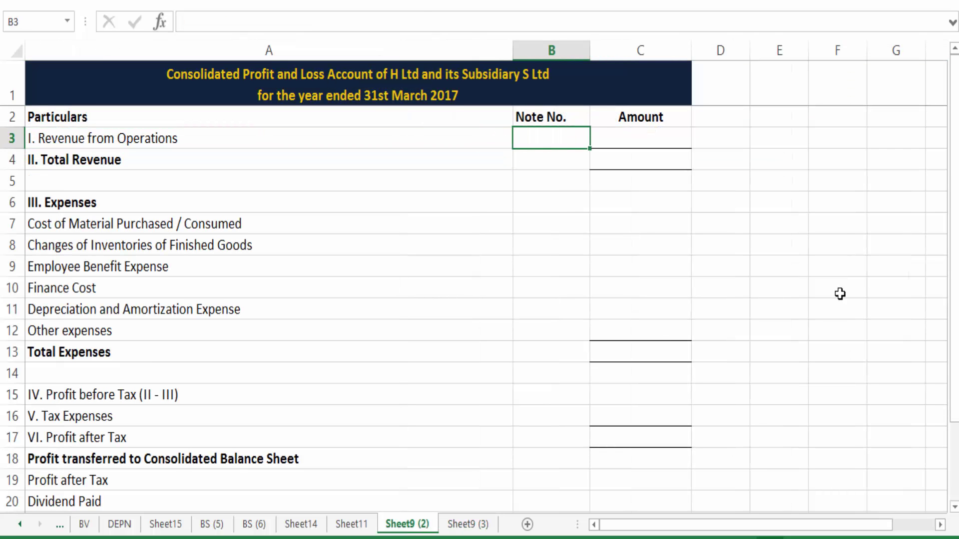
type("1")
key("Right")
type("=")
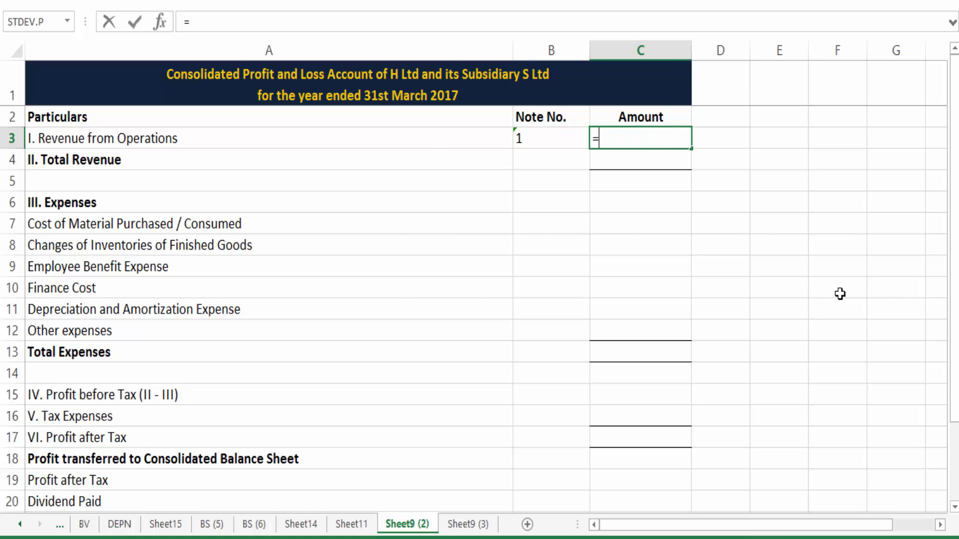
key("ctrl+Page_Down")
left_click(693, 134)
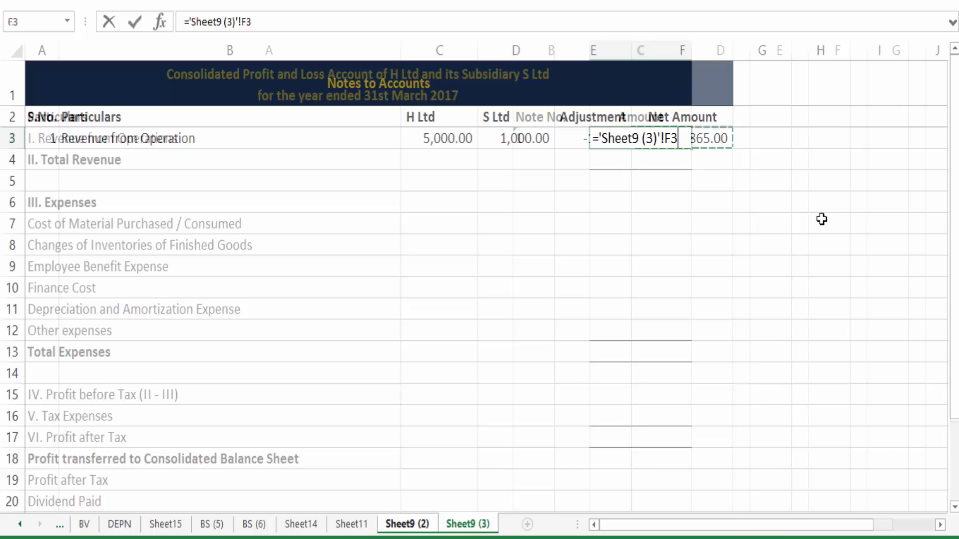
key("Return")
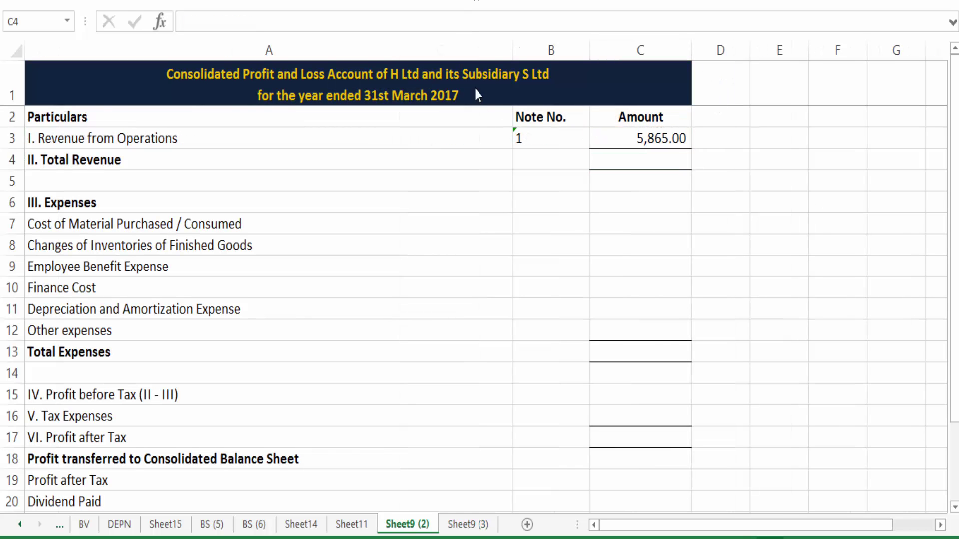
- In row 5 of the Notes to Accounts on Sheet9 (3), add item 2, "Cost of Material Purchased / Consumed"
left_click(316, 231)
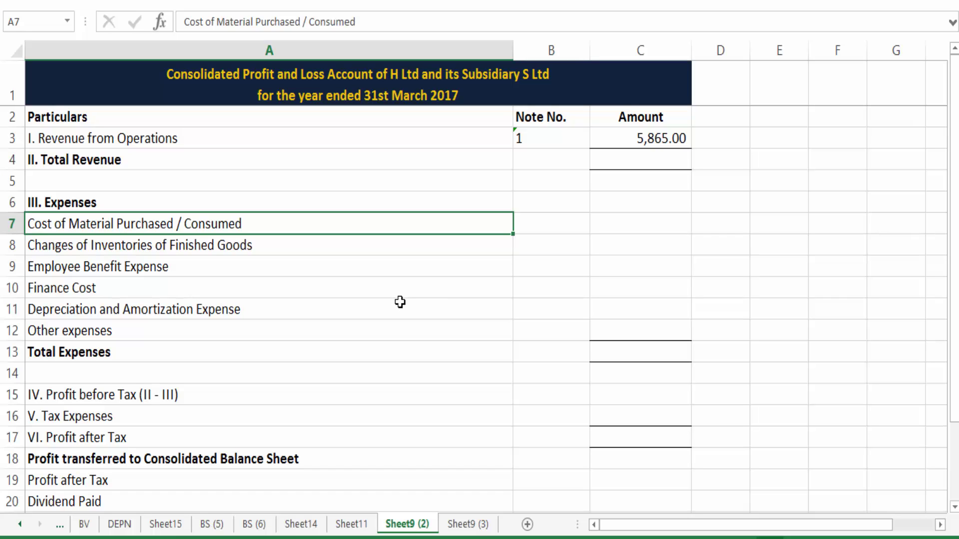
left_click(473, 526)
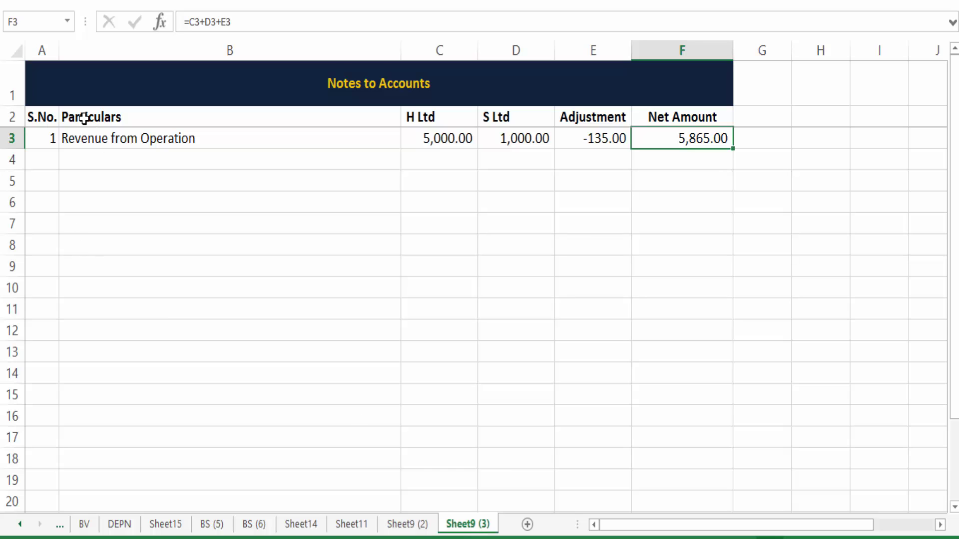
left_click(43, 168)
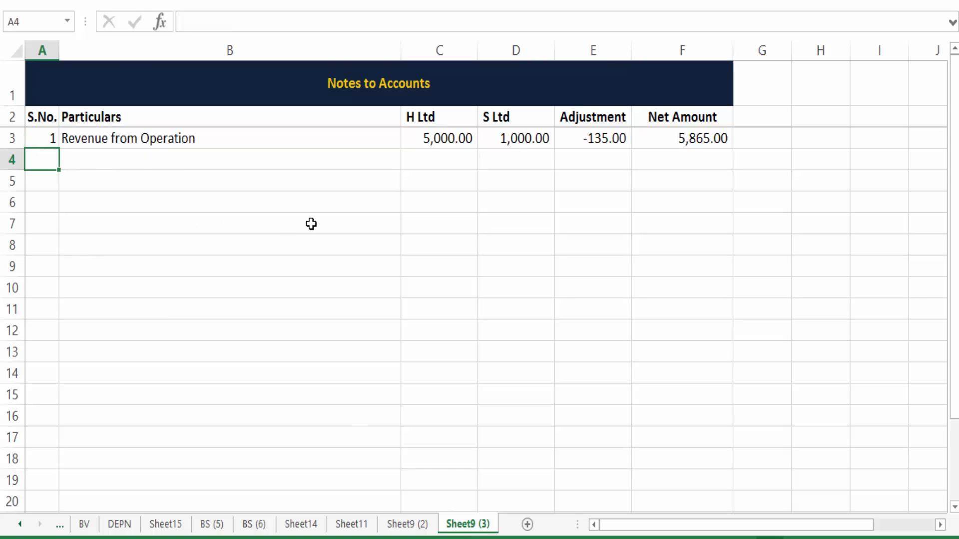
key("Down")
type("2")
key("Tab")
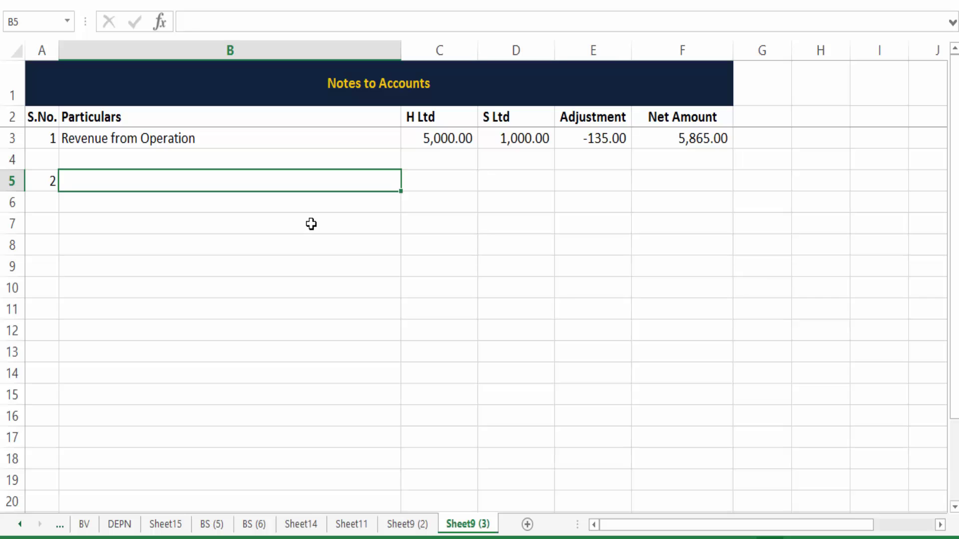
type("Cost of Ma")
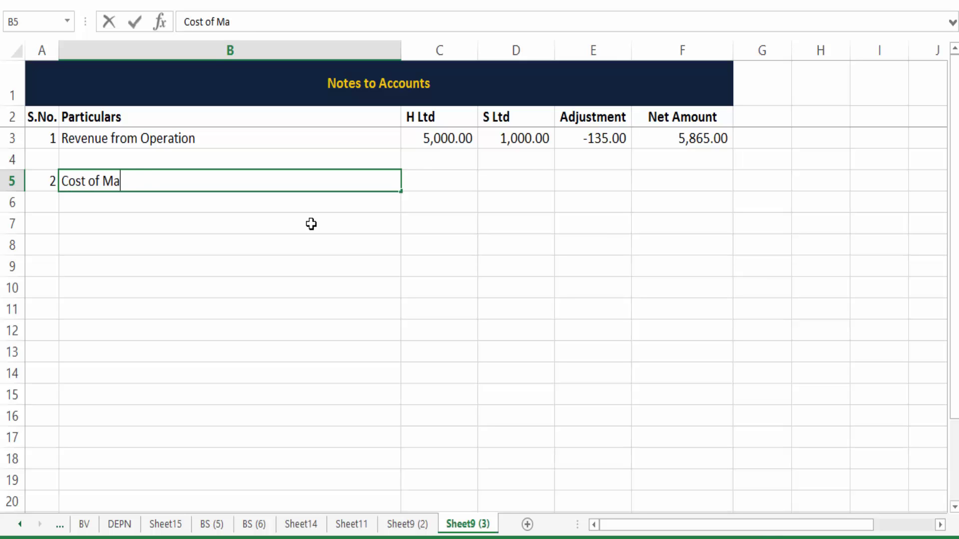
type("terial Purchased / C")
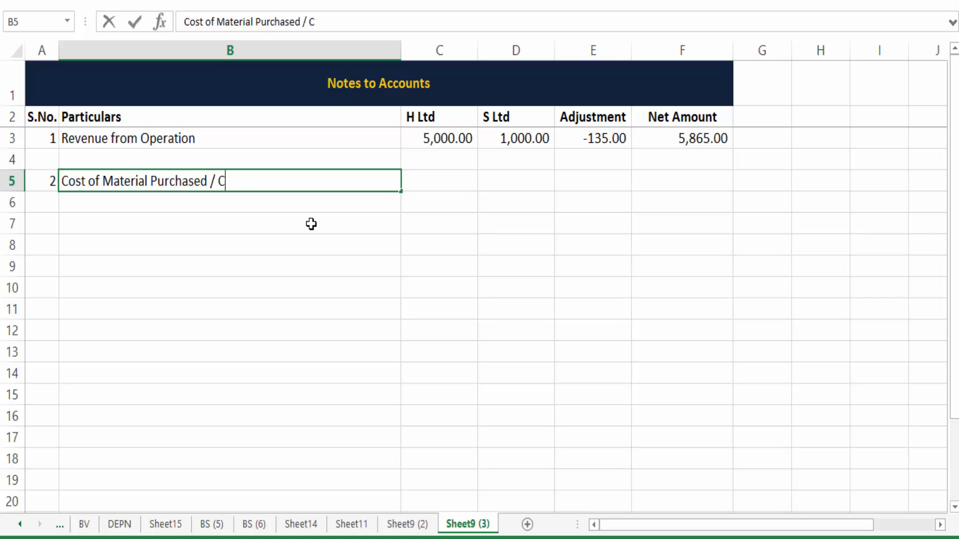
type("onsumed")
key("Tab")
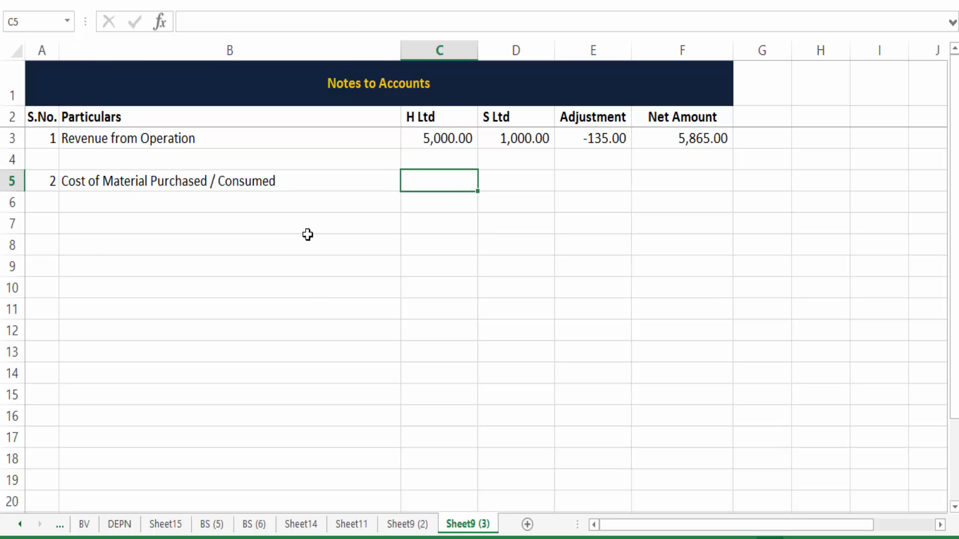
- Look up raw material consumed on Sheet11 and enter 800 for H Ltd, 200 for S Ltd and -120 as adjustment in note 2
left_click(363, 525)
scroll(401, 269, "up", 3)
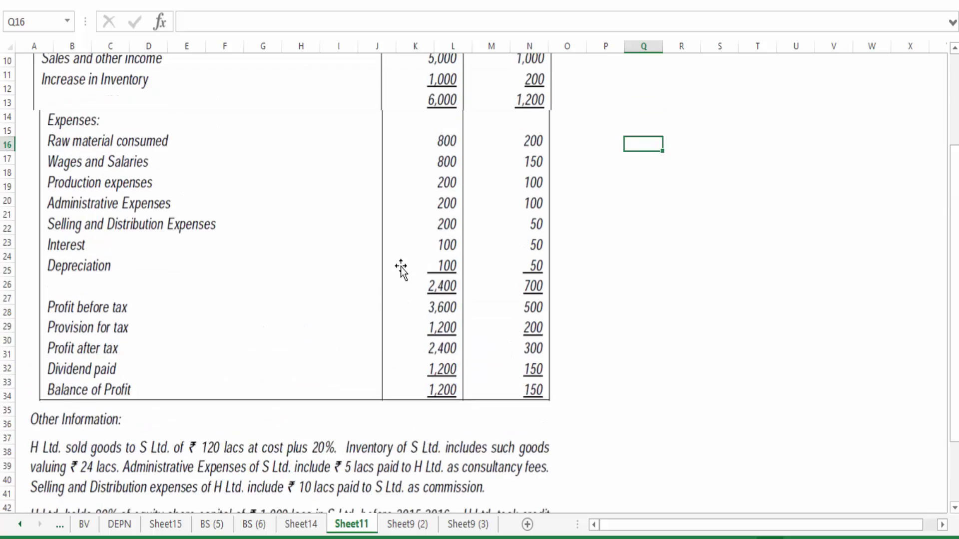
scroll(401, 269, "up", 3)
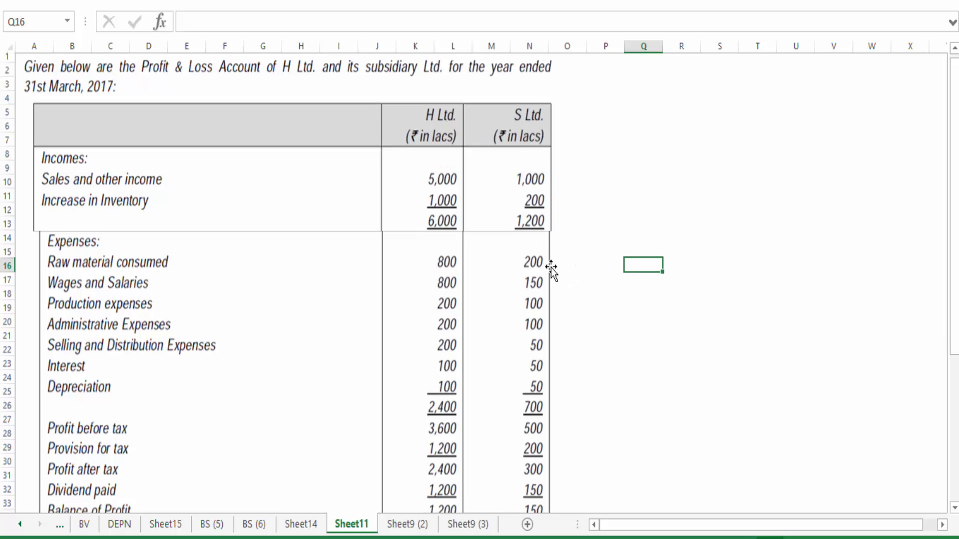
scroll(550, 268, "down", 2)
scroll(550, 267, "up", 1)
scroll(433, 97, "down", 2)
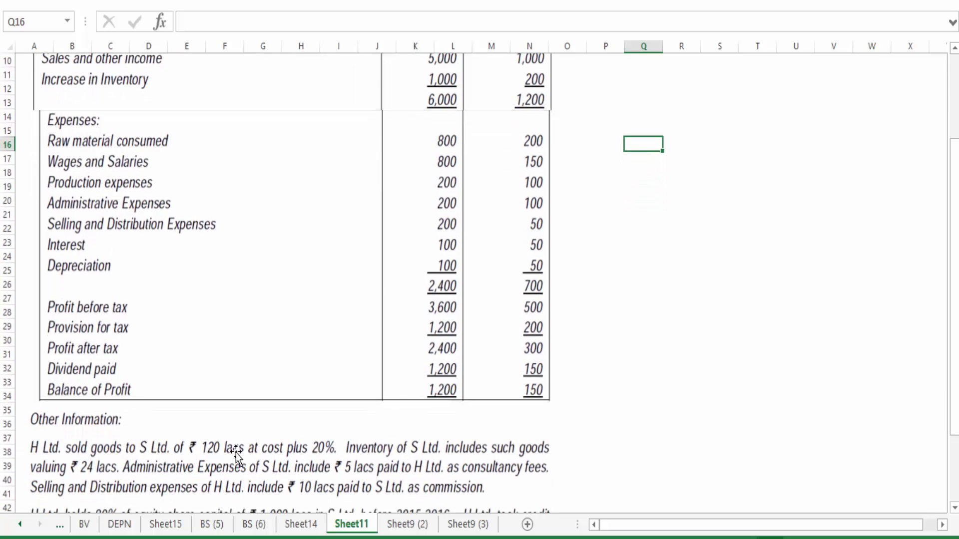
left_click(468, 524)
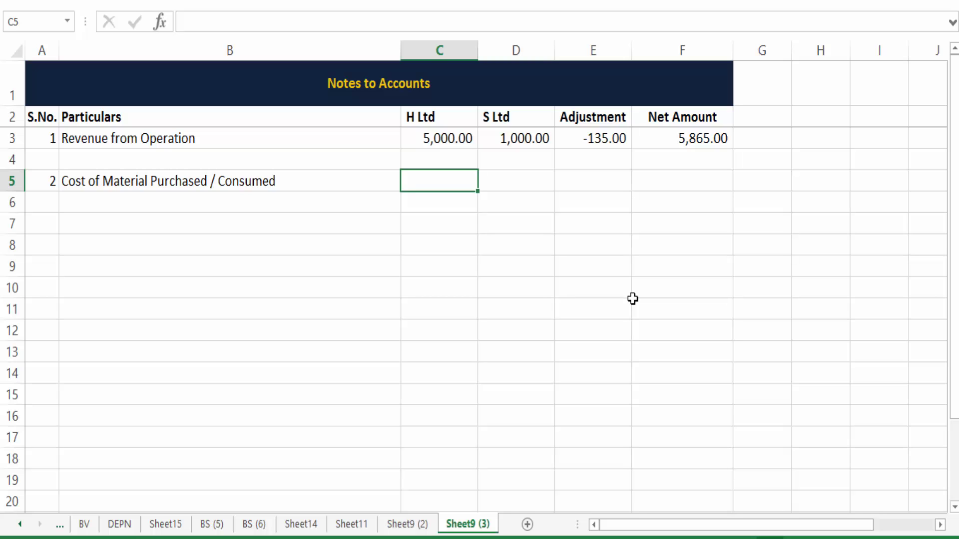
type("800")
key("Tab")
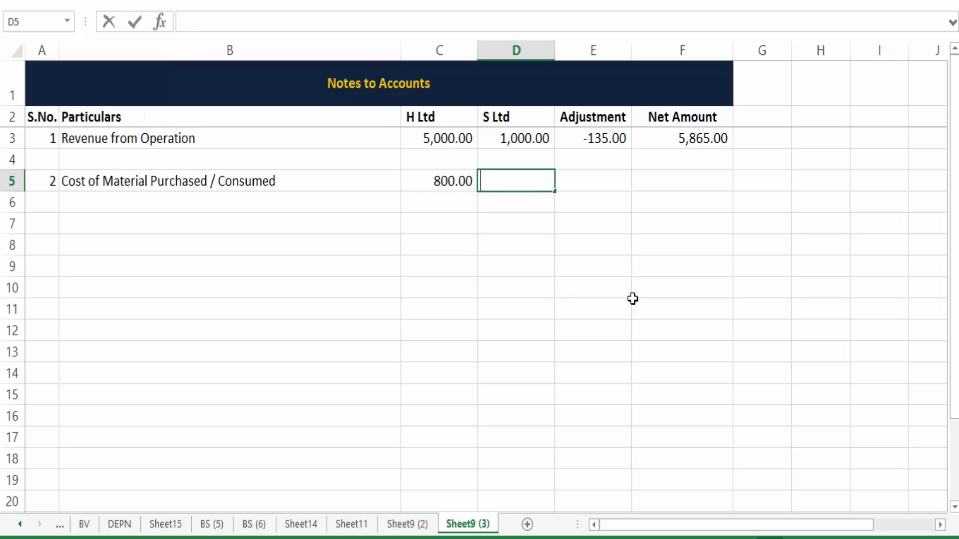
type("200")
key("Tab")
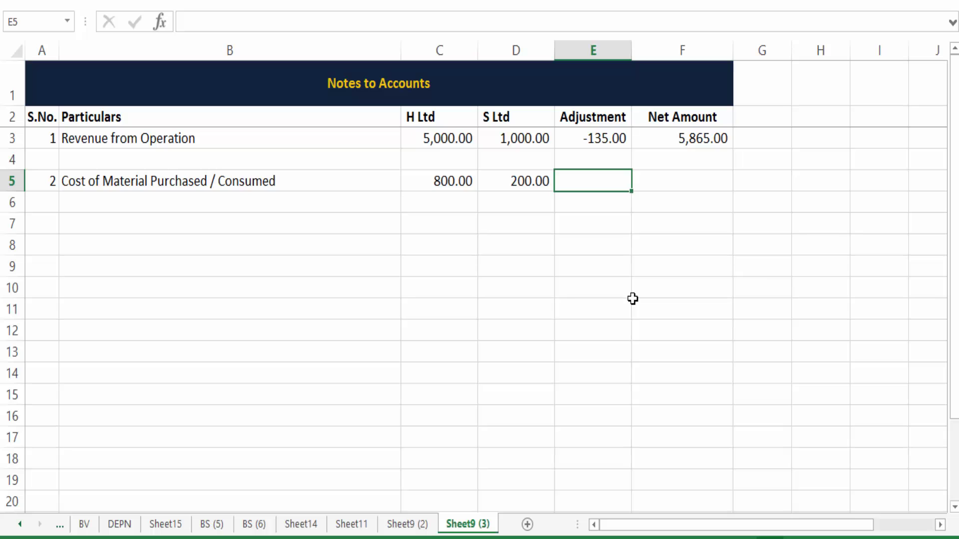
type("-120")
key("Return")
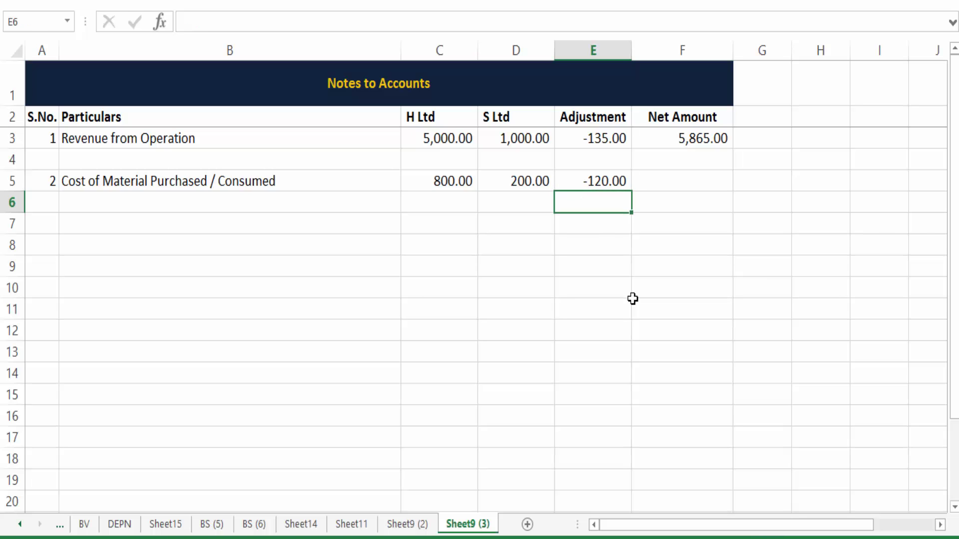
- Calculate the Net Amount for Cost of Material Purchased / Consumed in F5 with a SUM of C5:E5
key("Up")
key("Right")
type("=sum")
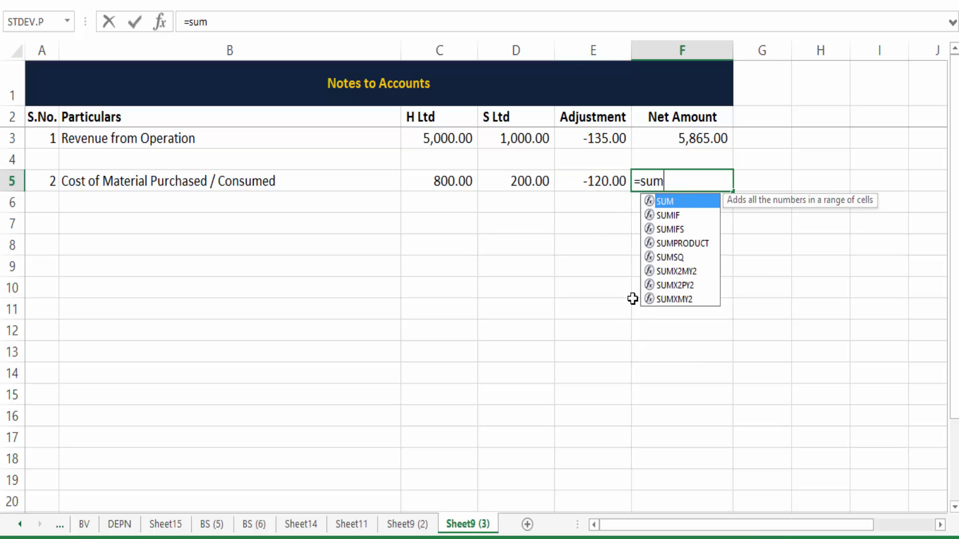
type("(")
key("Left")
key("shift+Left")
key("shift+Left")
type(")")
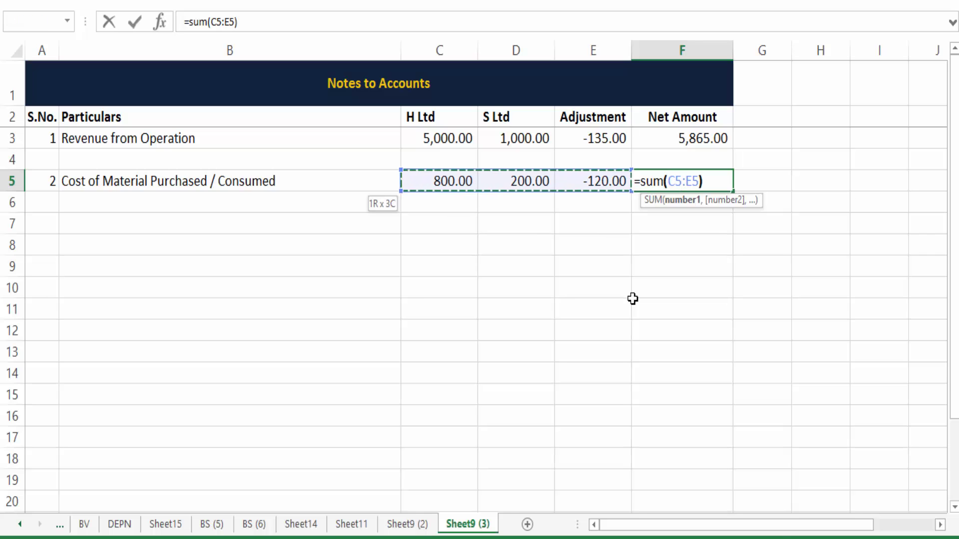
key("Return")
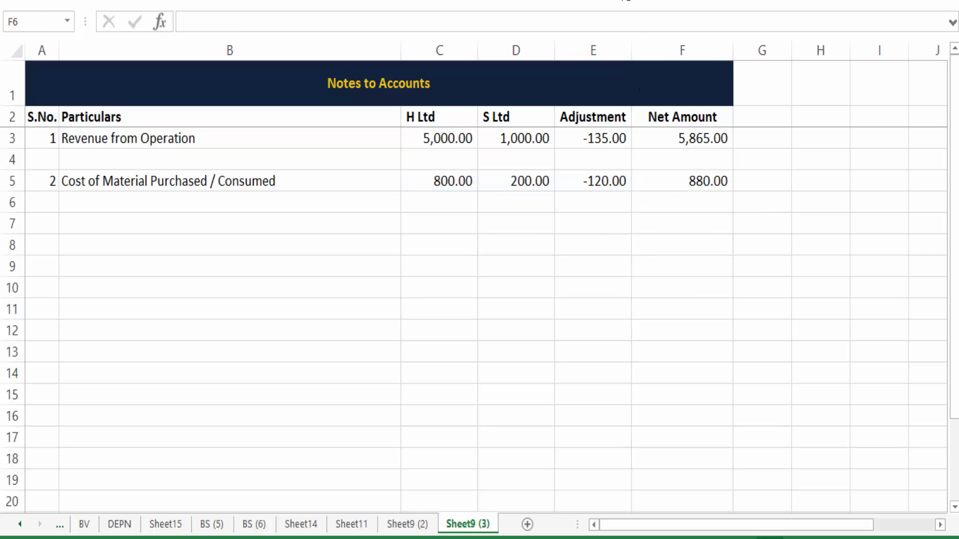
- On Sheet9 (2), give Cost of Material Purchased / Consumed note number 2 and link its amount to cell F5 of Sheet9 (3)
left_click(407, 525)
left_click(565, 232)
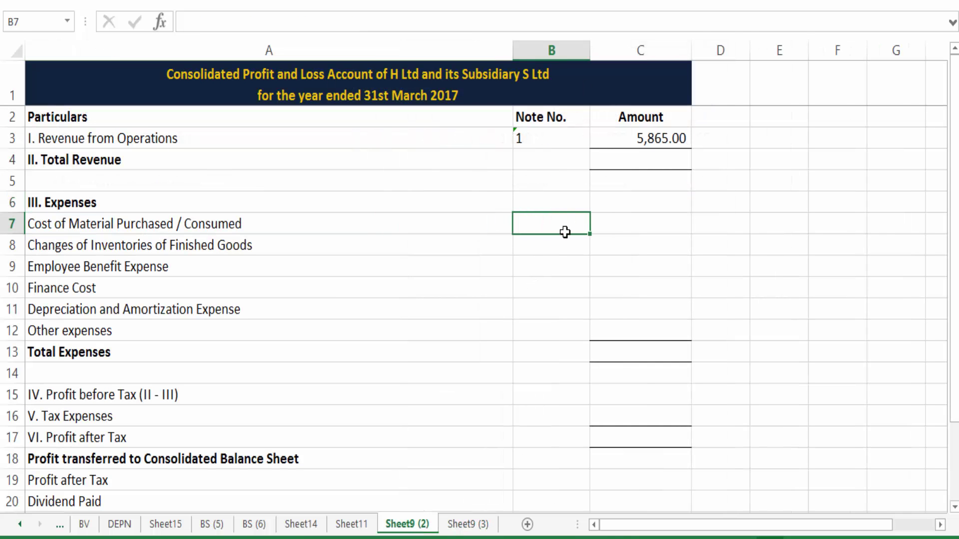
type("2")
key("Tab")
key("F2")
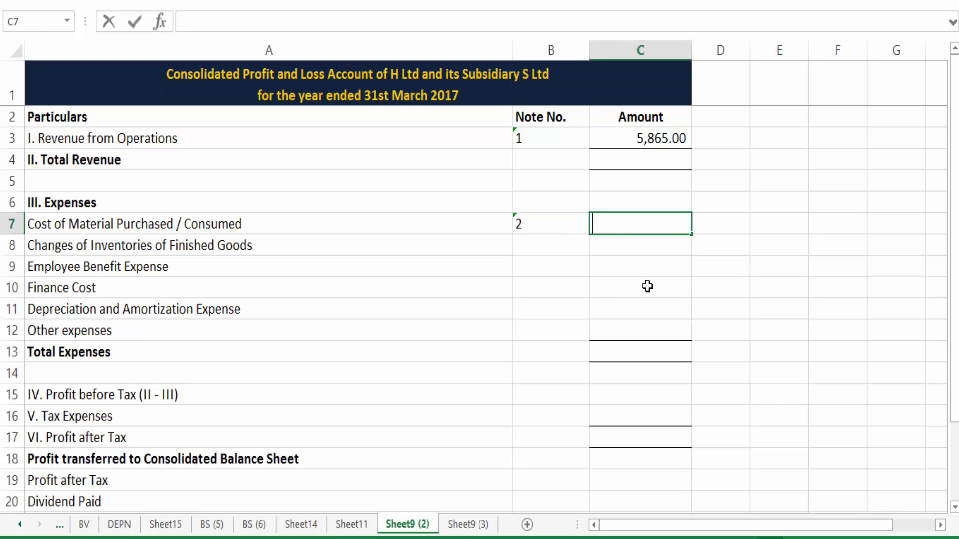
type("=")
key("ctrl+Page_Down")
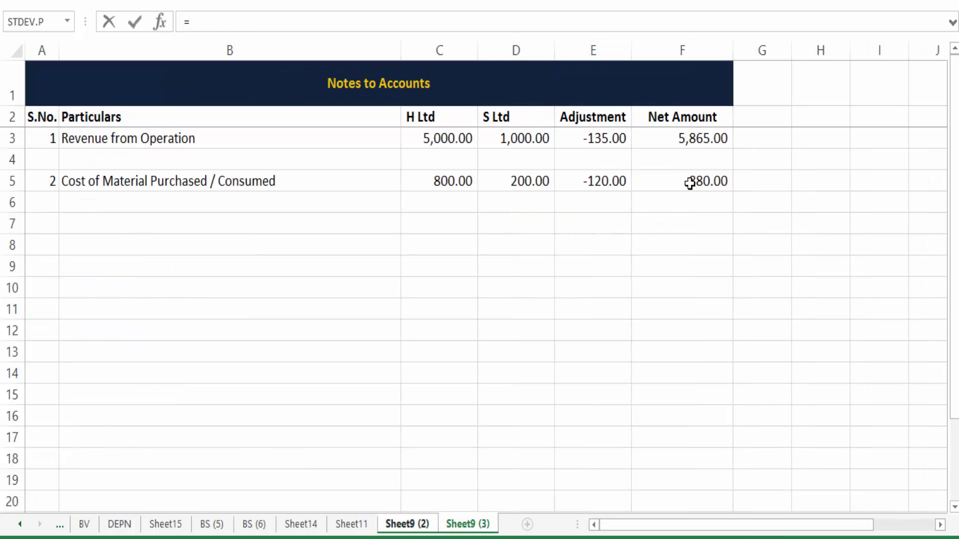
left_click(689, 183)
key("Return")
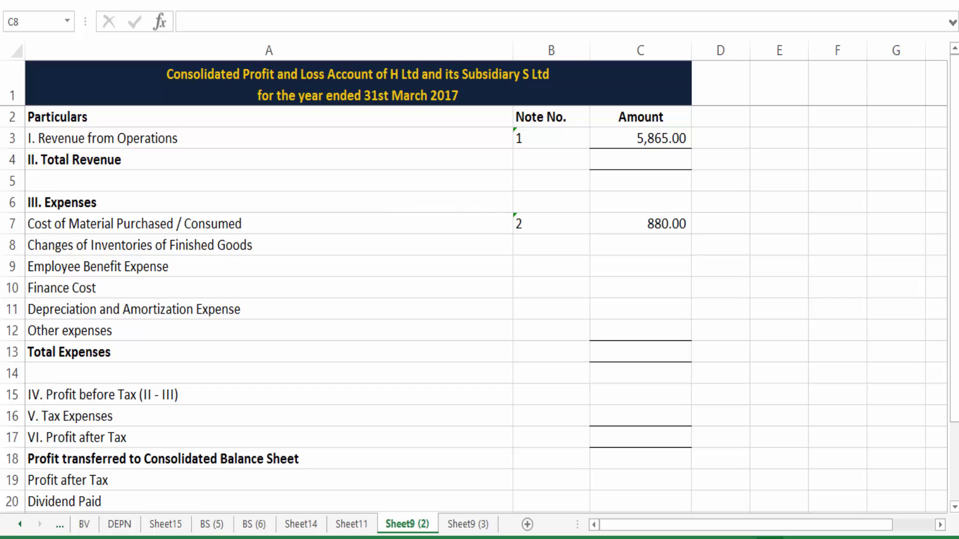
- Look up Increase in Inventory on Sheet11 and add item 3, "Increase in Inventories of Finished Goods", in row 7 of Sheet9 (3)
left_click(360, 524)
scroll(413, 263, "up", 2)
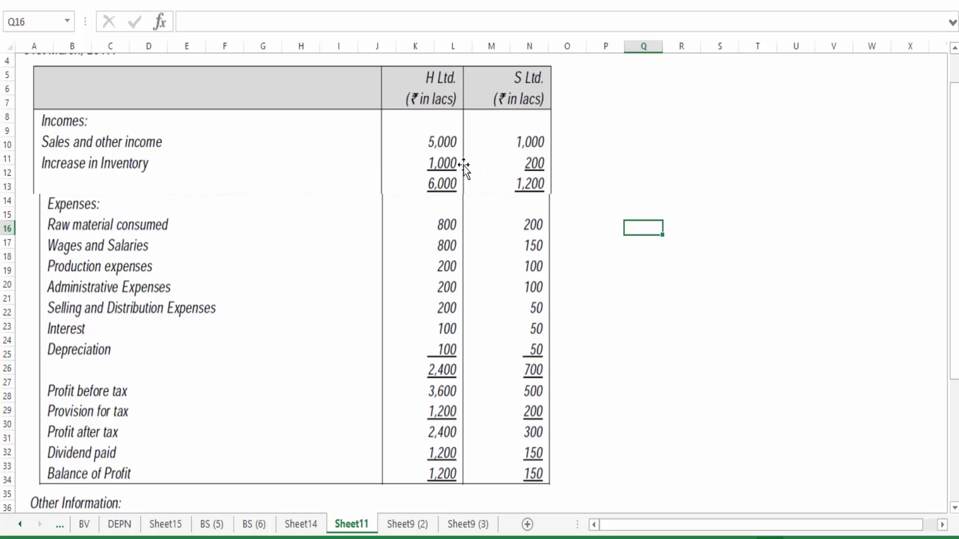
scroll(482, 183, "up", 1)
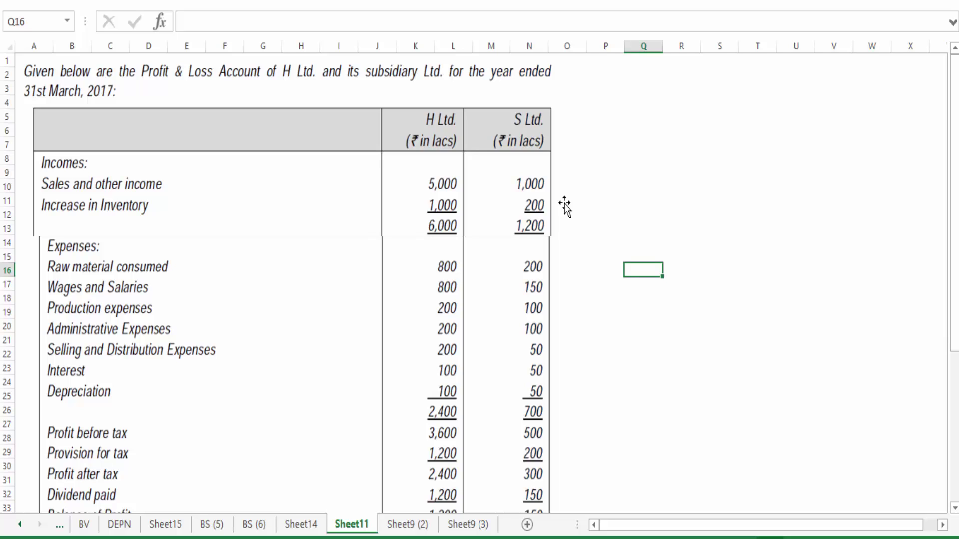
left_click(468, 524)
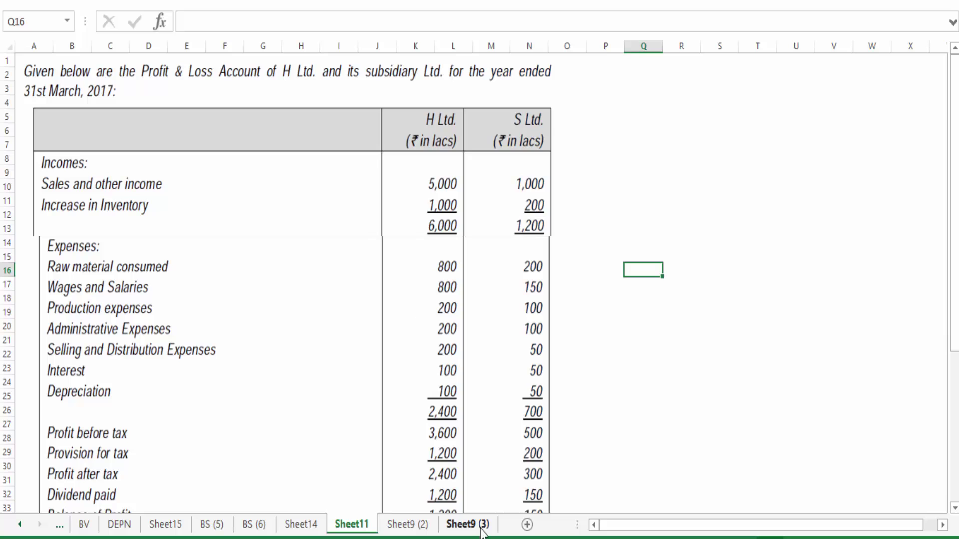
left_click(54, 221)
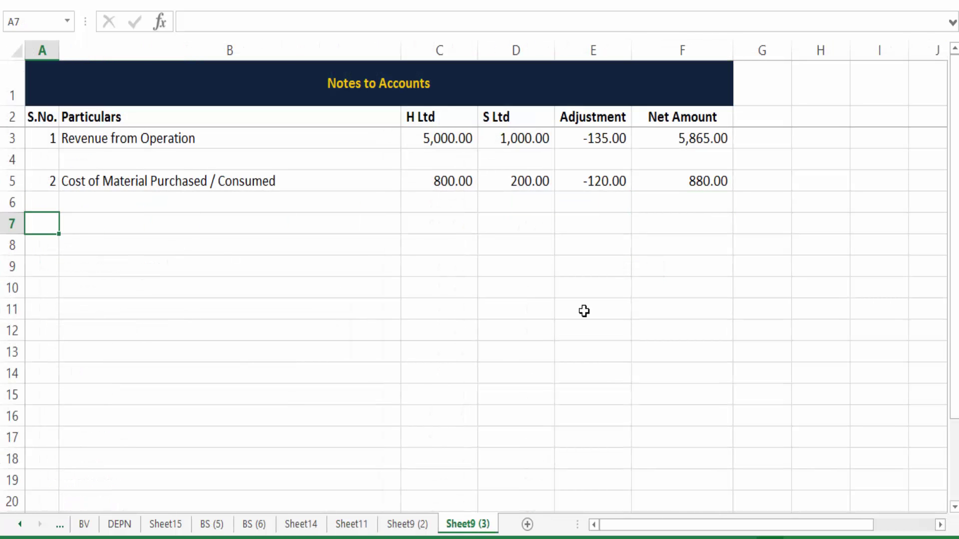
type("3")
key("Tab")
type("Increas")
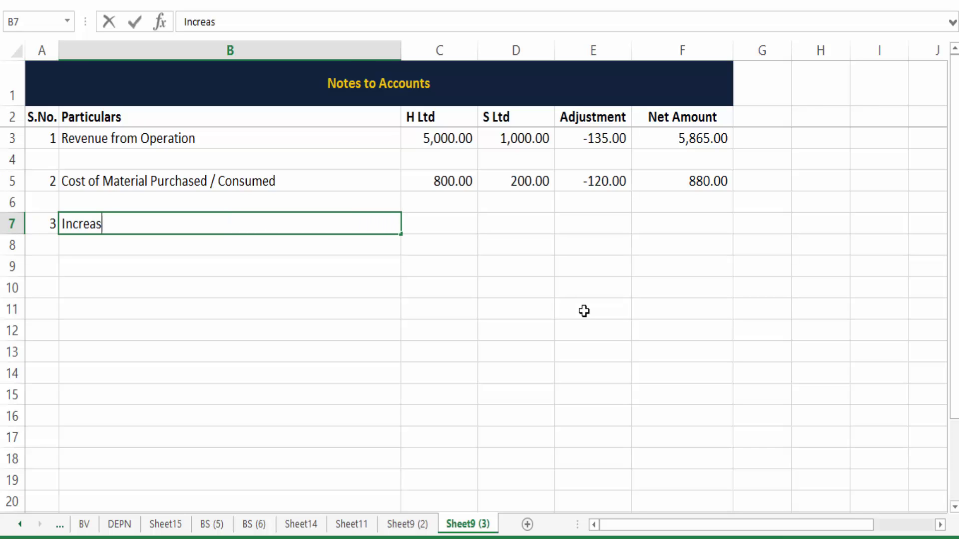
type("e in Inve")
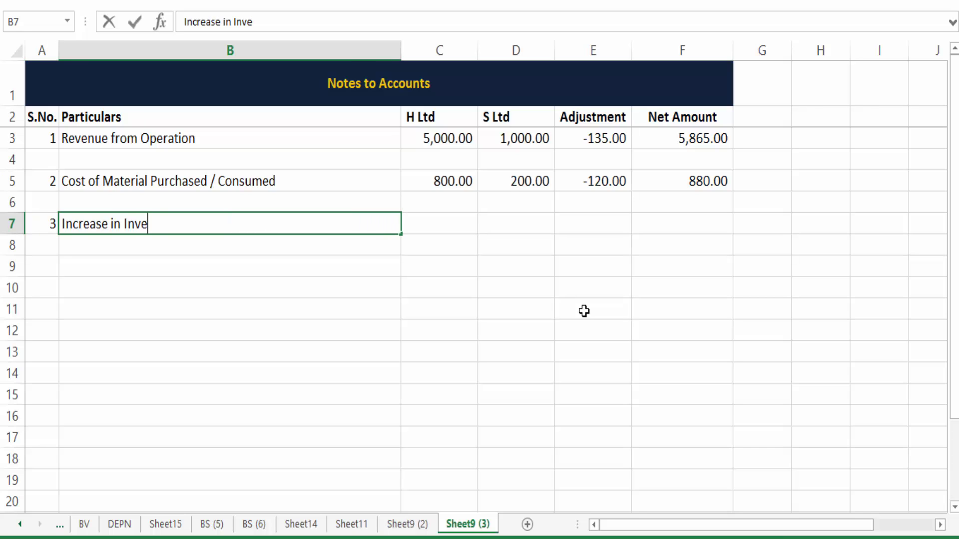
type("ntories of ")
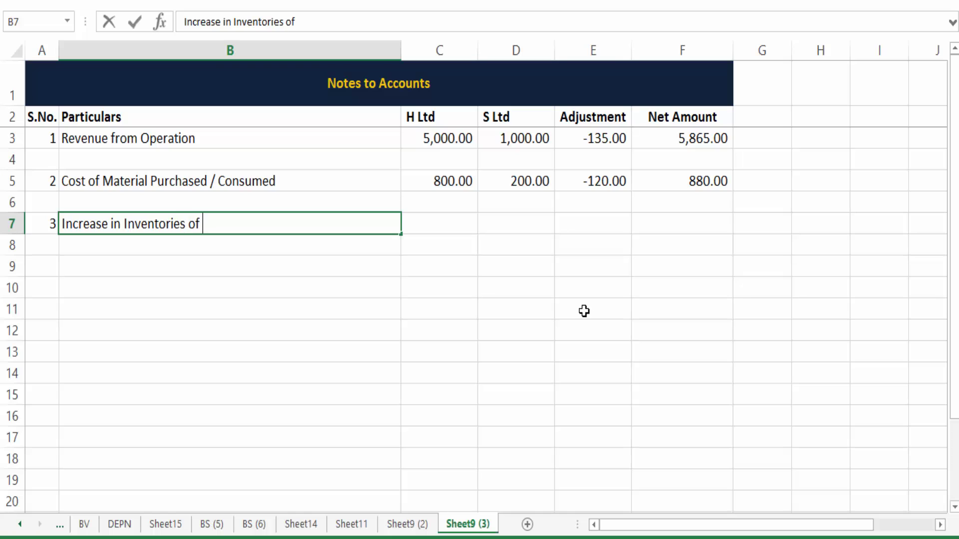
type("Finished ")
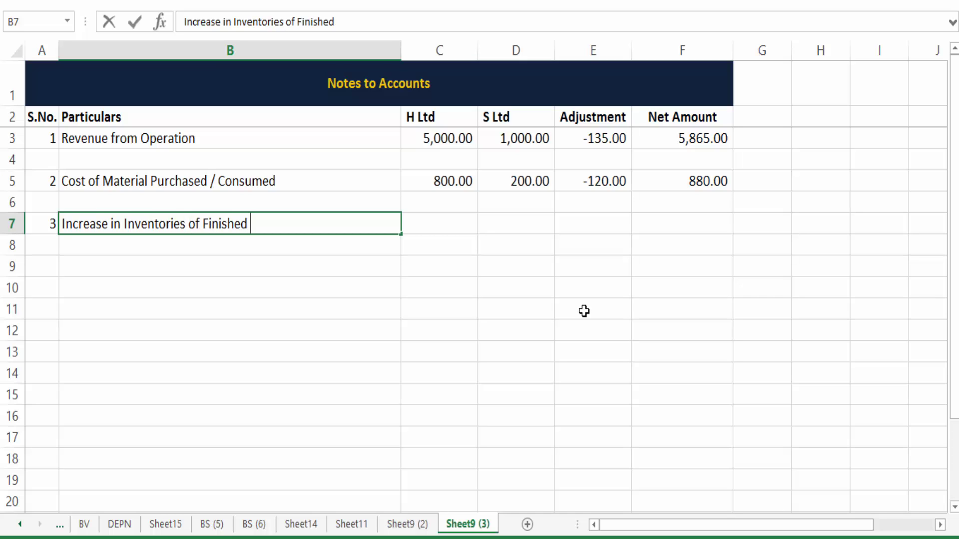
type("Goods")
key("Tab")
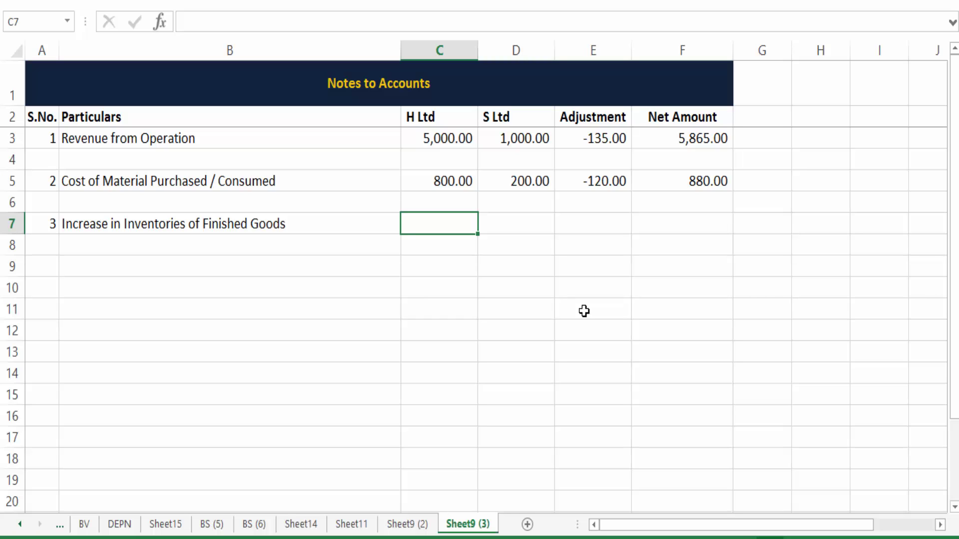
- Enter 1000 for H Ltd and 200 for S Ltd in note 3
type("1000")
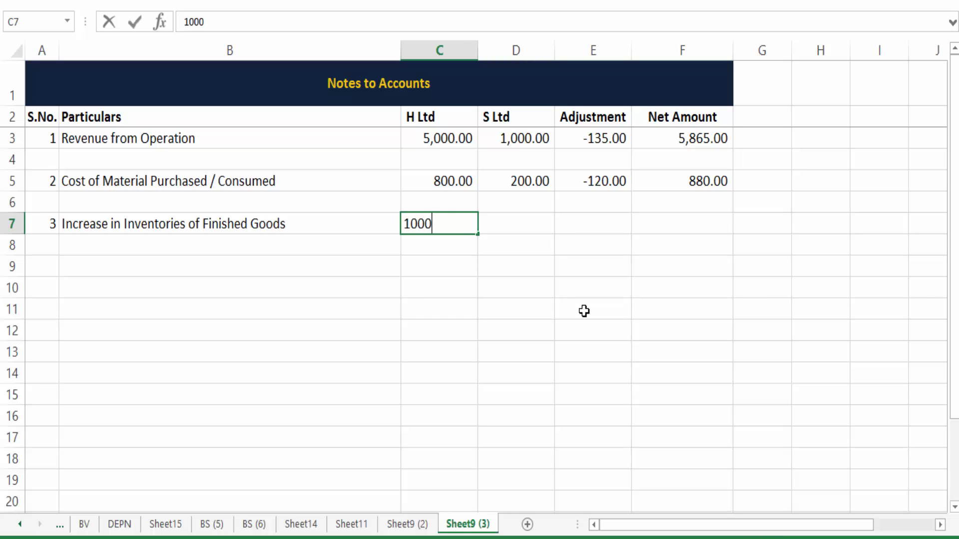
key("Tab")
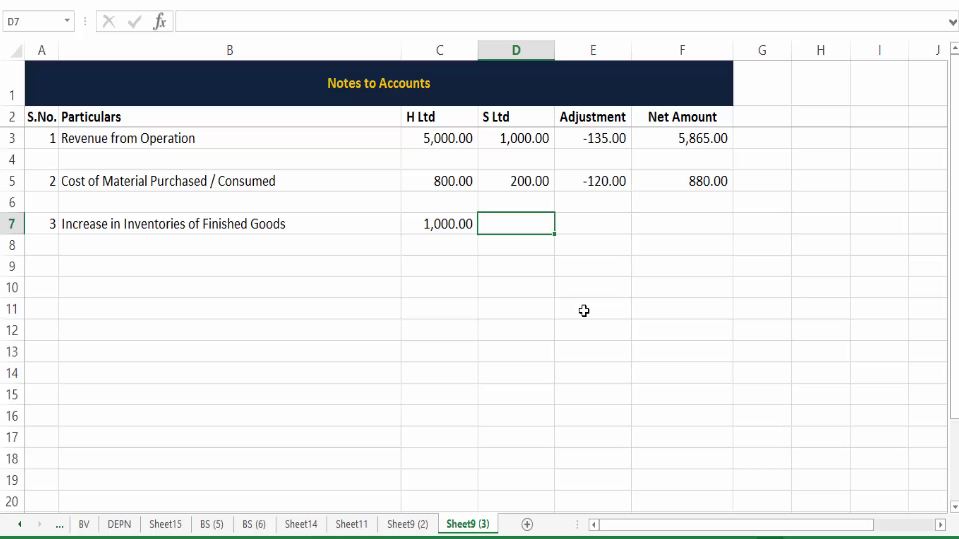
type("200")
key("Return")
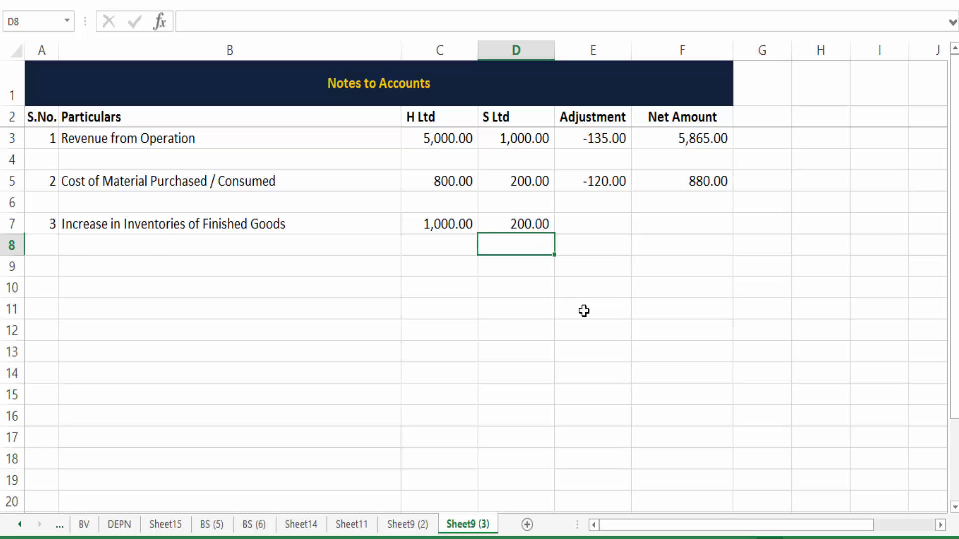
- Check the Increase in Inventory figures of H Ltd and S Ltd on Sheet11 against note 3 on Sheet9 (3)
key("ctrl+Page_Up")
key("ctrl+Page_Up")
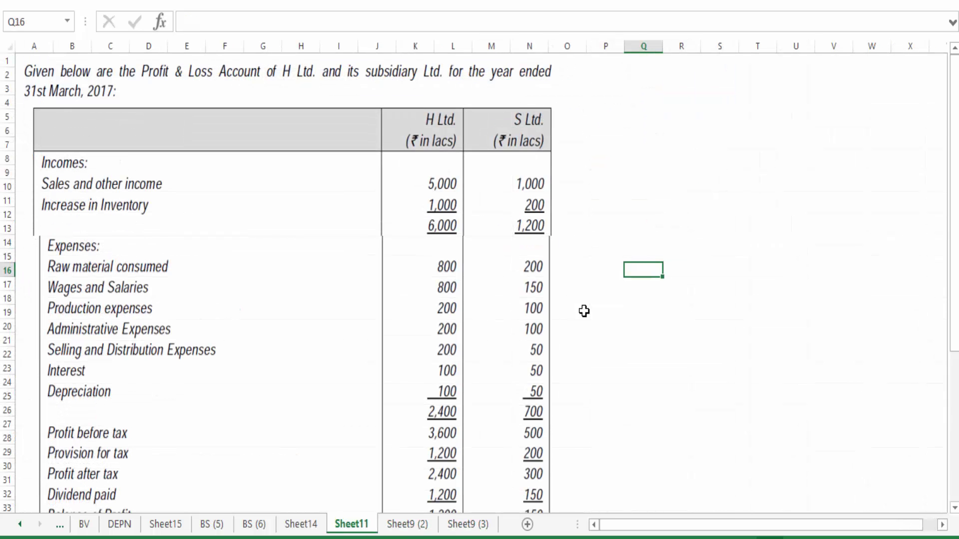
key("Up")
key("Up")
key("Up")
key("Up")
key("Left")
key("Left")
key("Up")
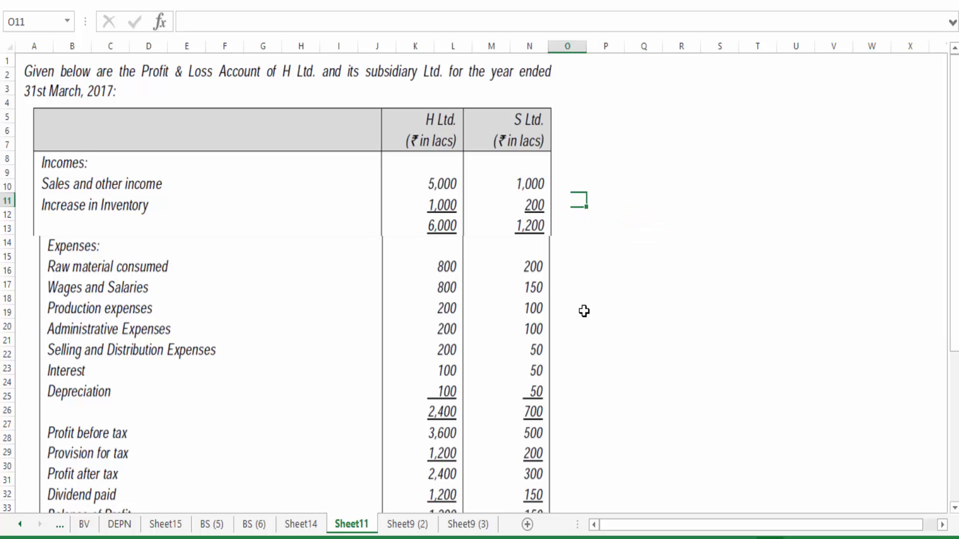
key("ctrl+Page_Down")
key("ctrl+Page_Down")
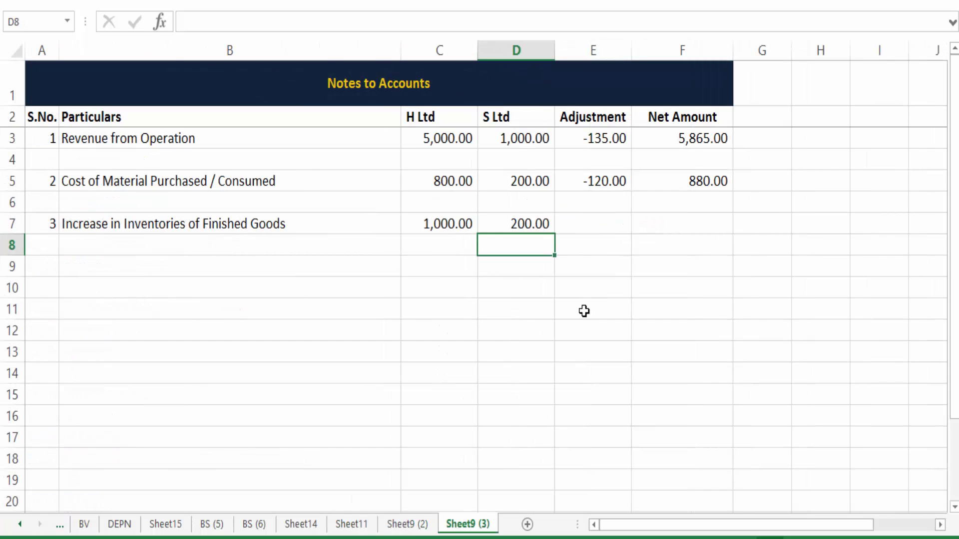
key("Up")
key("Right")
key("Right")
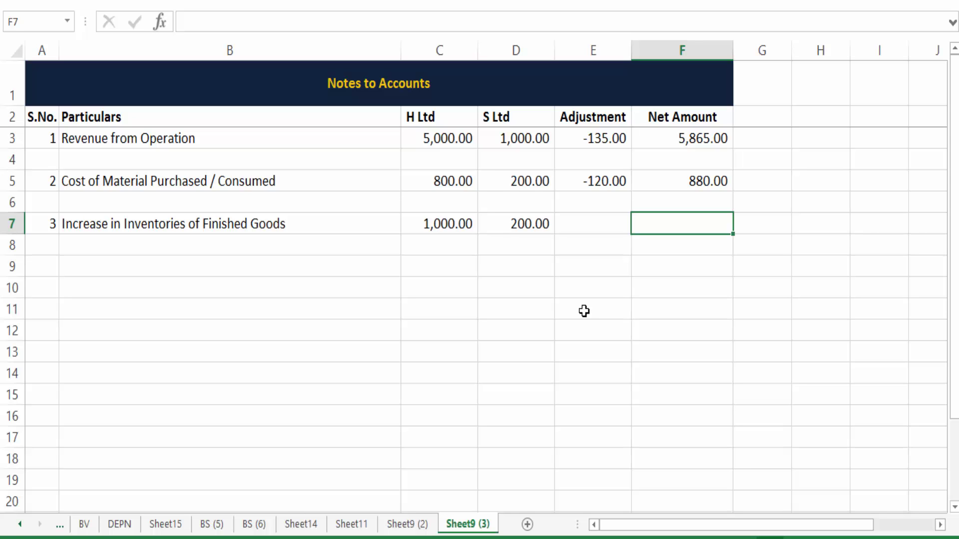
key("Left")
key("Left")
- Consult the Other Information on Sheet11 and calculate the note 3 adjustment in E7 as -(0.2*20), taking 0.2 from 24/120
key("ctrl+Page_Up")
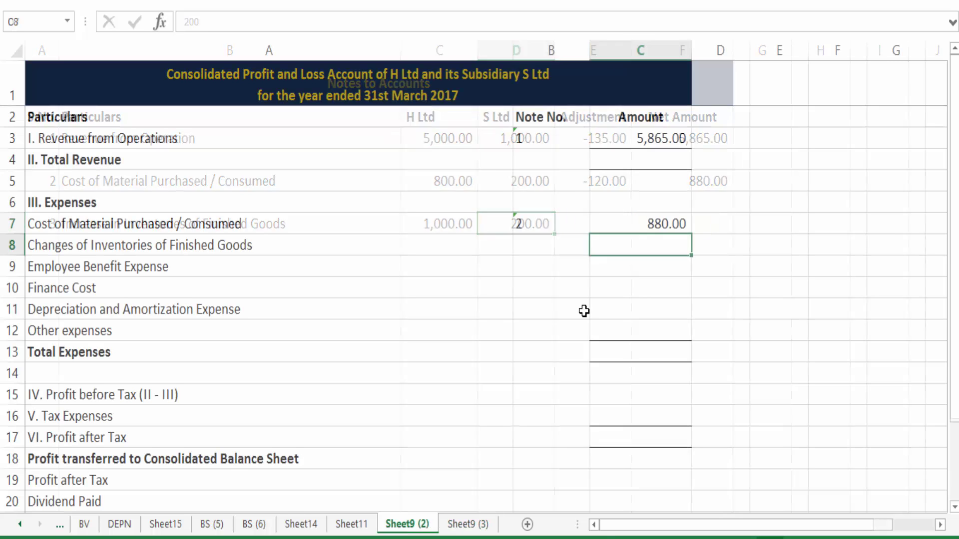
key("ctrl+Page_Up")
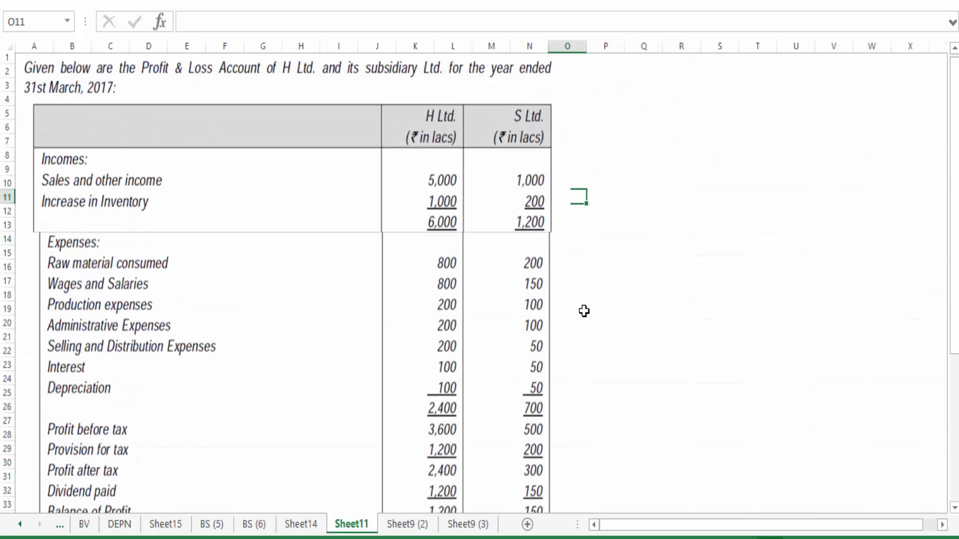
scroll(584, 311, "down", 6)
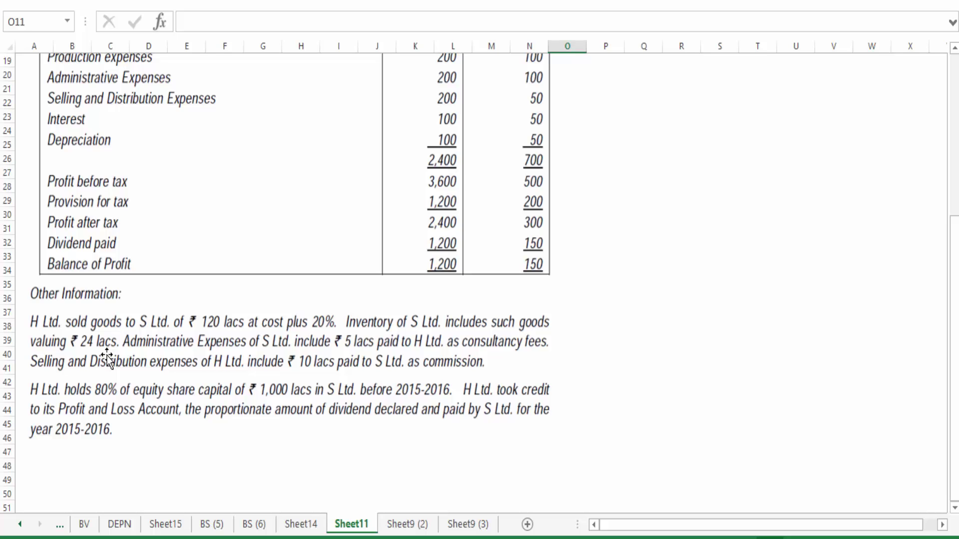
key("ctrl+Page_Down")
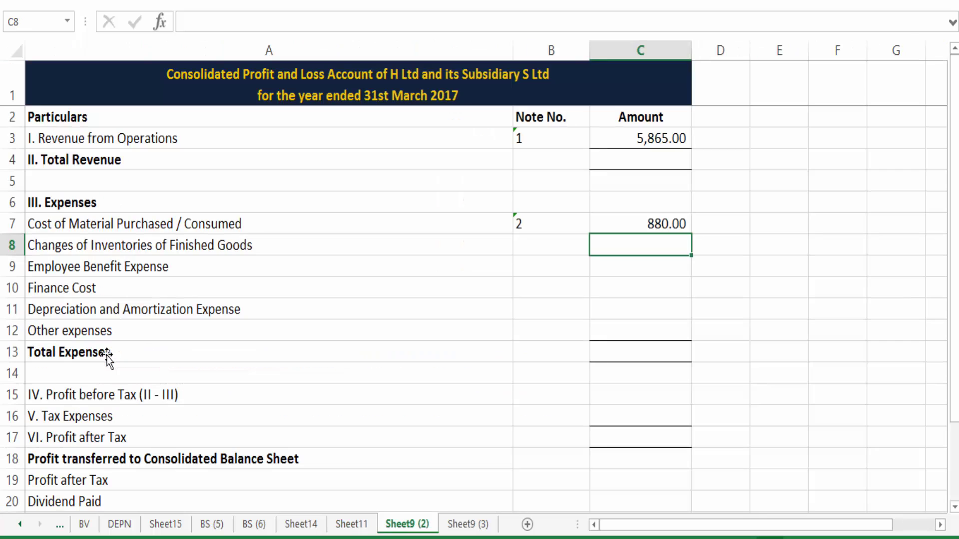
key("ctrl+Page_Down")
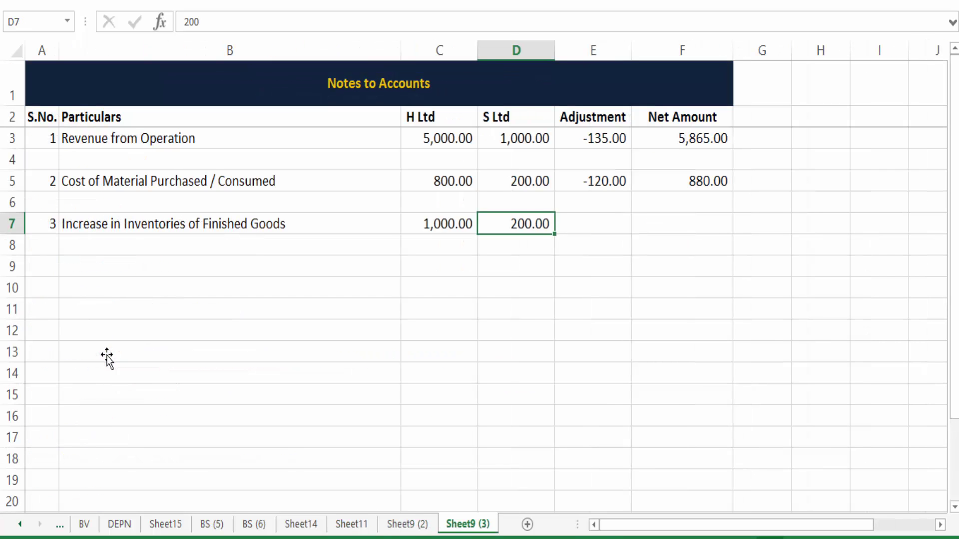
key("Right")
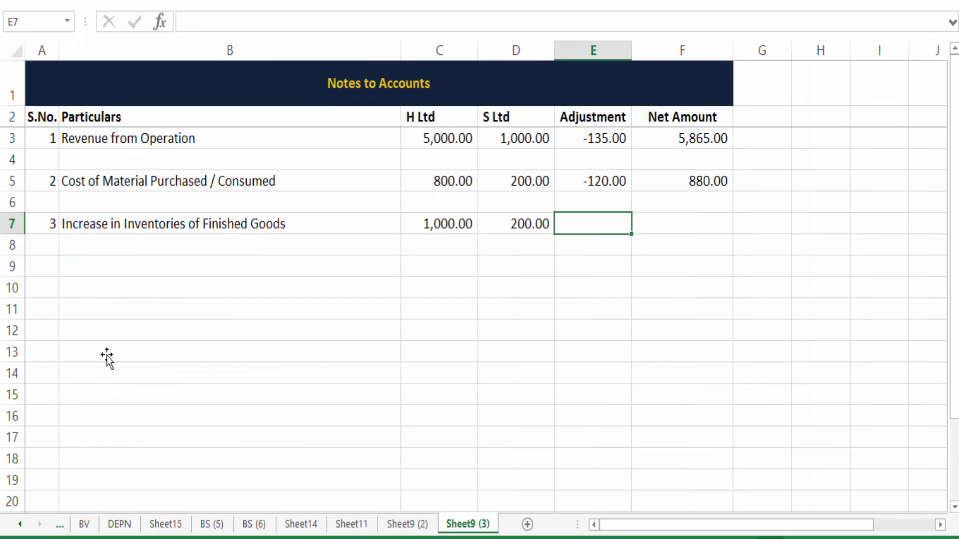
type("=")
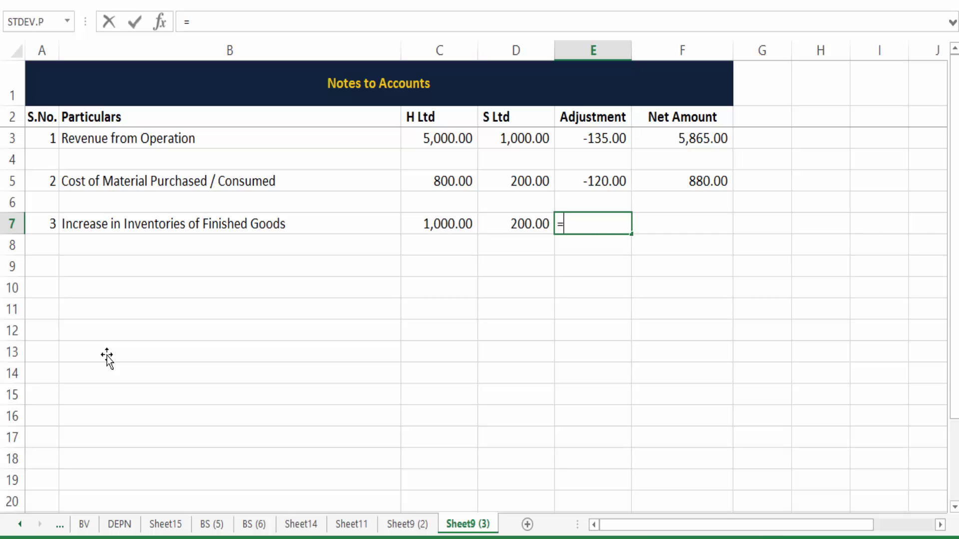
key("BackSpace")
type("-(24/120")
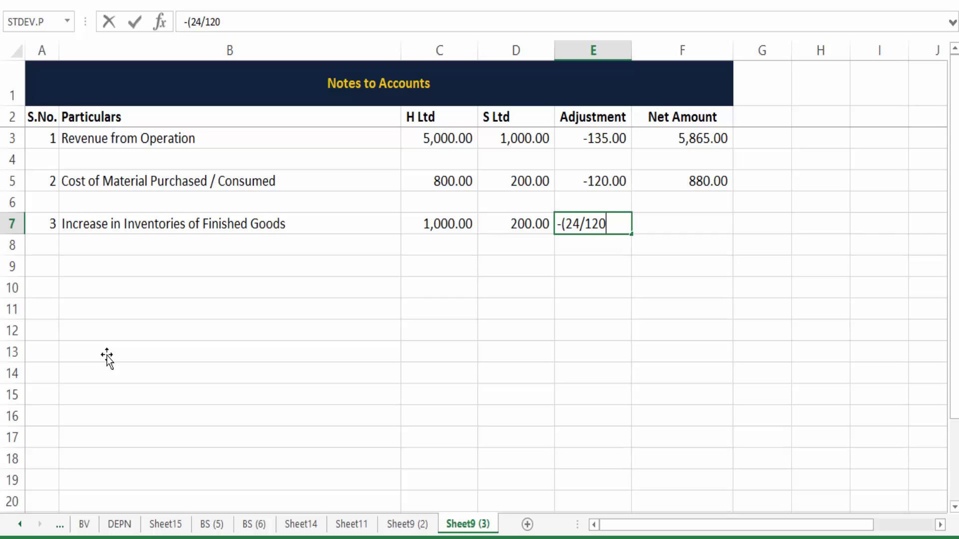
type("*20)")
key("Return")
key("Up")
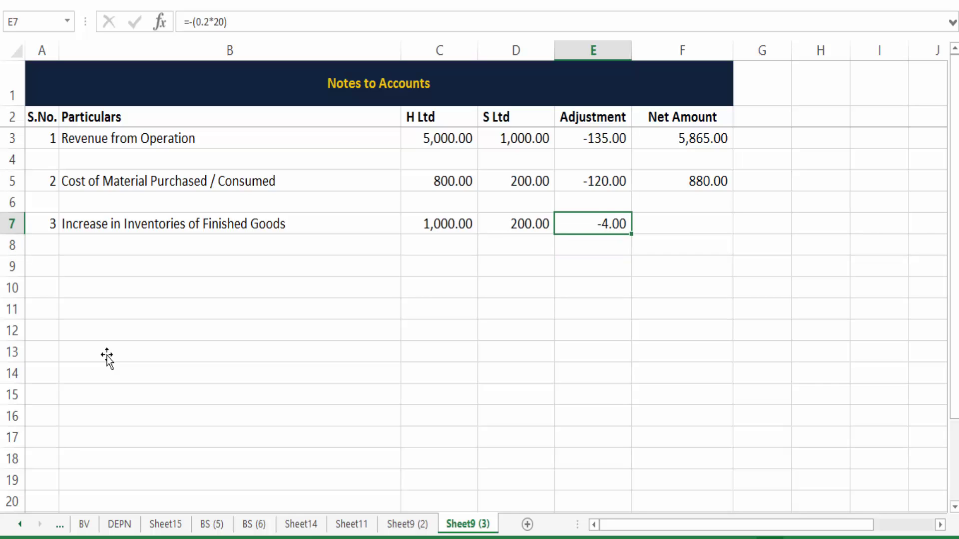
- Calculate the Net Amount for Increase in Inventories of Finished Goods in F7 with the formula =C7+D7+E7
key("Right")
type("=")
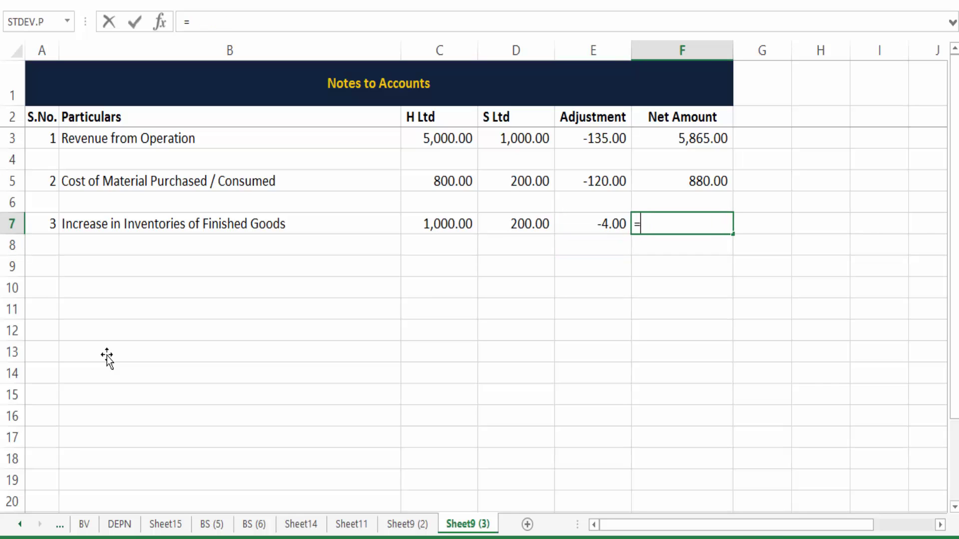
key("Left")
key("Left")
key("Left")
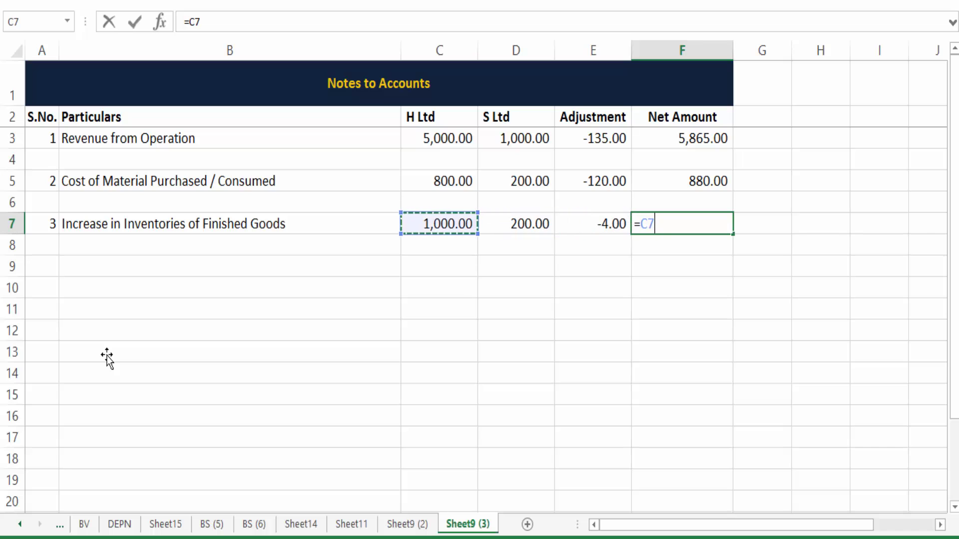
type("+")
key("Left")
key("Left")
type("+")
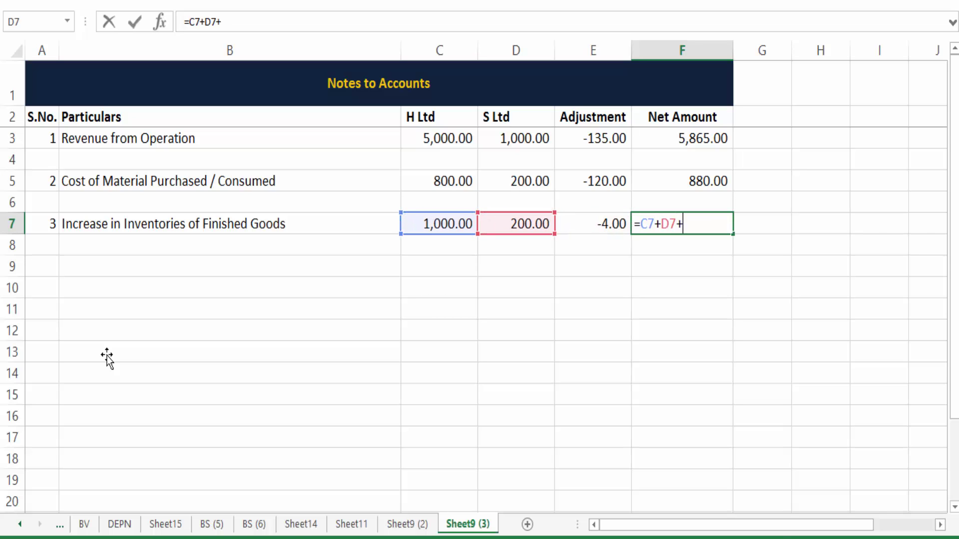
key("Left")
key("Return")
key("Up")
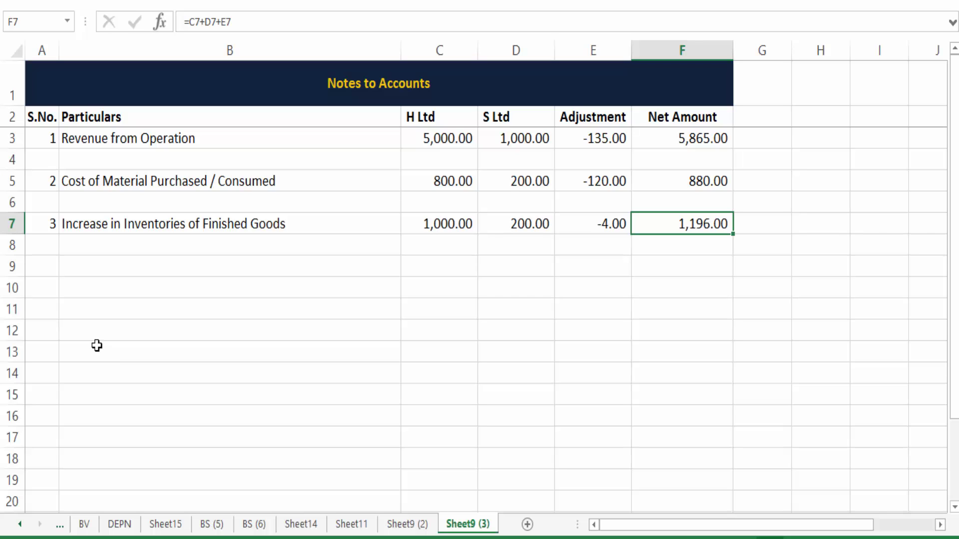
- On Sheet9 (2), give Changes of Inventories of Finished Goods note number 3 and link its amount to F7 on Sheet9 (3)
left_click(400, 524)
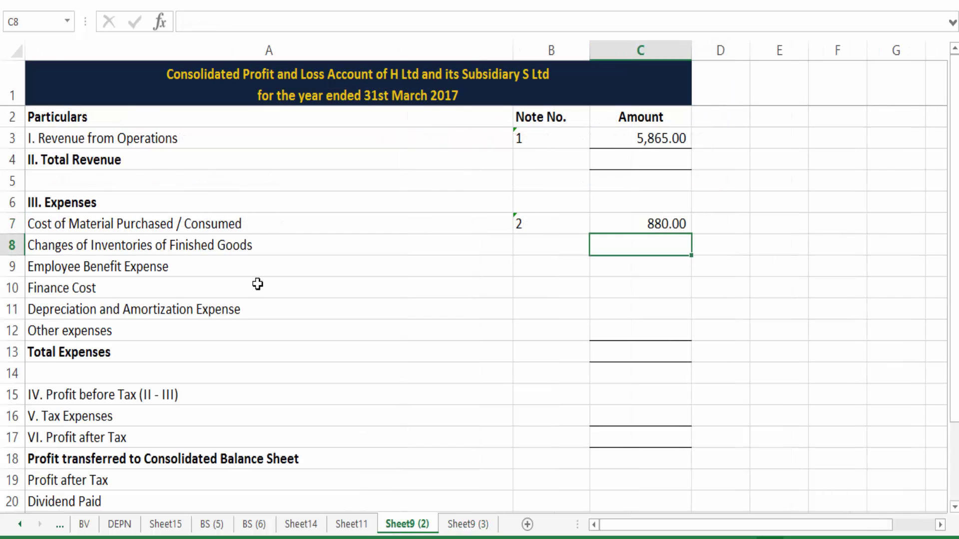
left_click(220, 250)
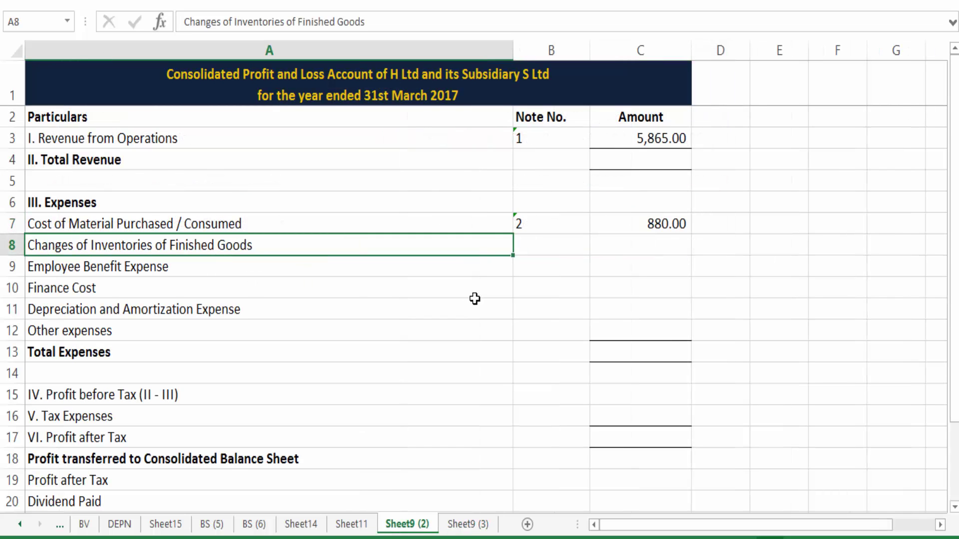
key("Right")
type("3")
key("Tab")
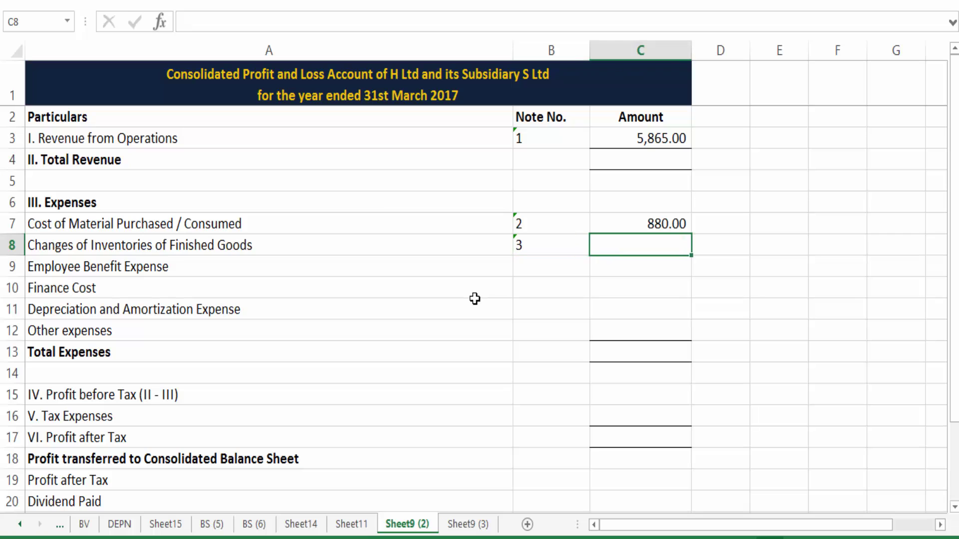
type("=")
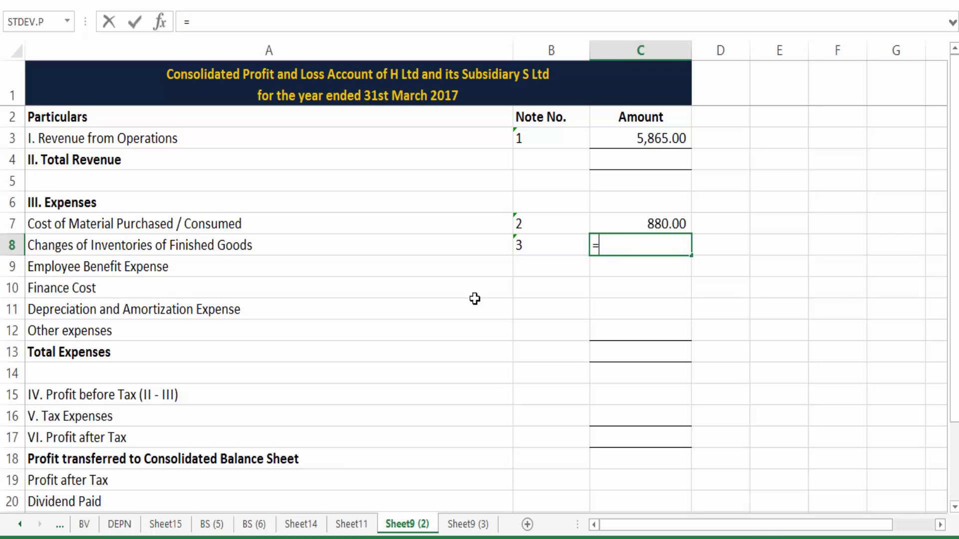
key("ctrl+Page_Down")
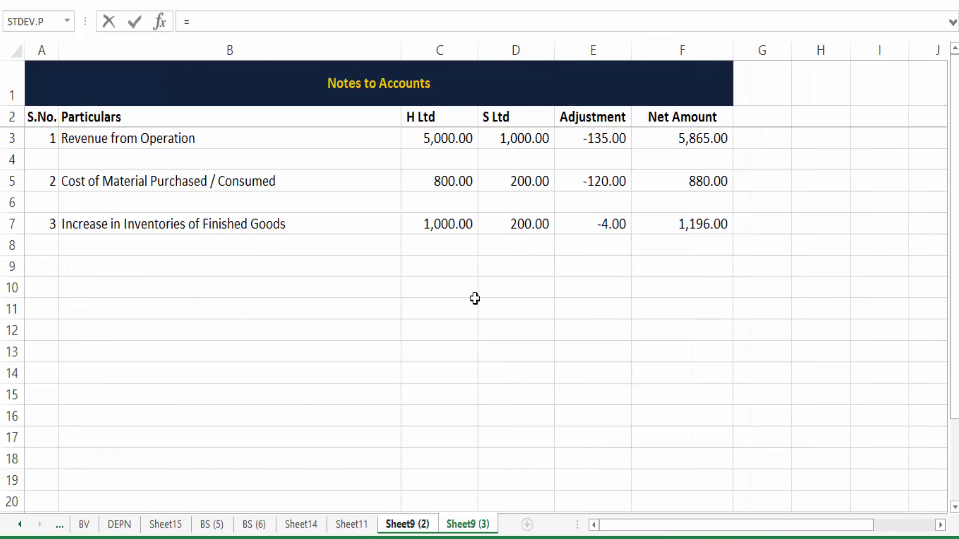
key("Down")
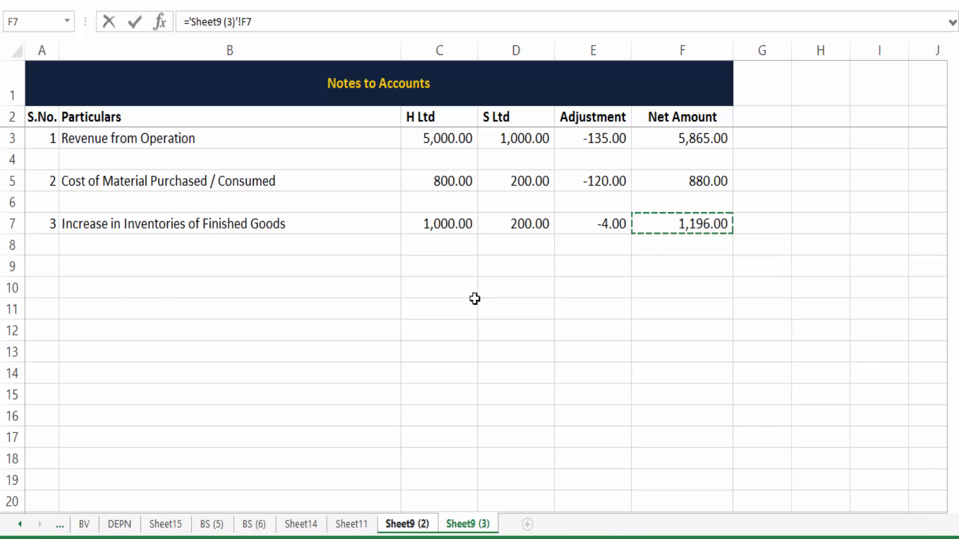
key("Return")
- Turn the Changes of Inventories amount in C8 negative by changing its formula to -'Sheet9 (3)'!F7
key("Up")
key("F2")
key("Left")
key("Left")
key("Left")
key("Left")
key("Left")
key("Left")
key("Left")
key("Left")
key("Left")
key("Left")
key("Left")
key("Left")
key("Left")
key("Left")
key("Left")
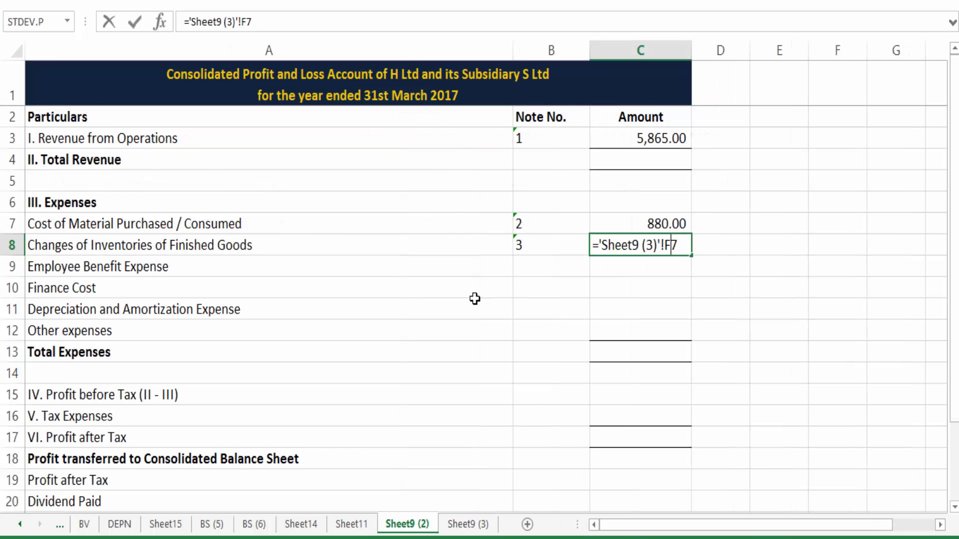
type("-")
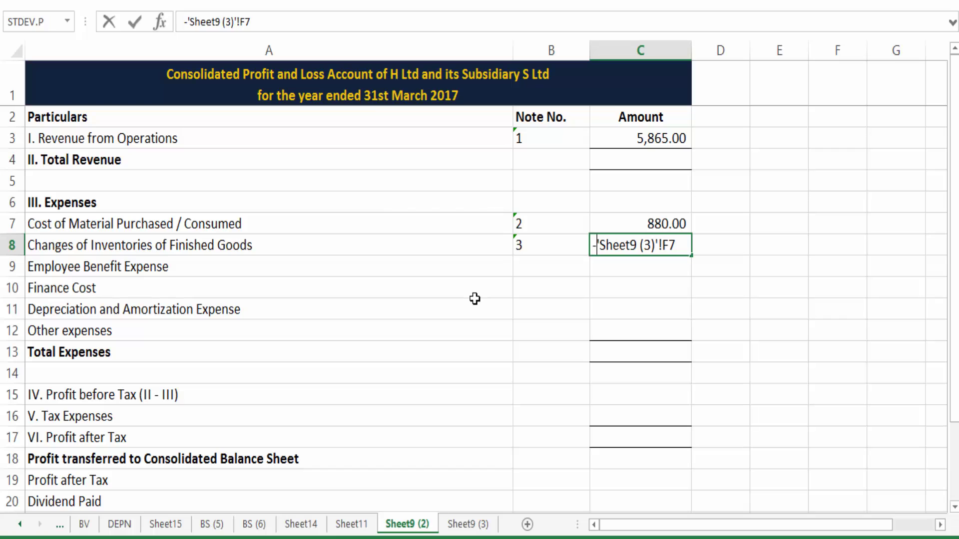
key("Return")
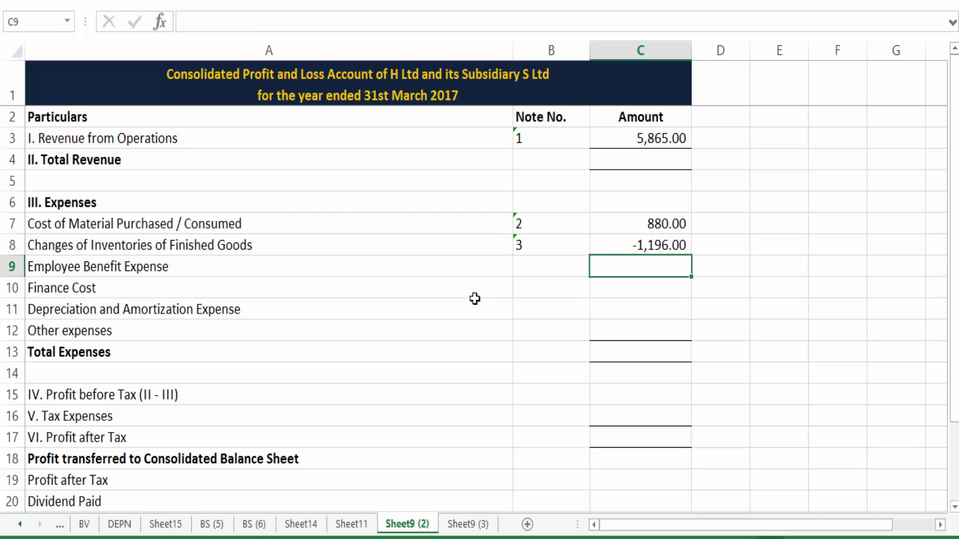
- Consult the expenses on Sheet11 and add note 4, Wages and Salaries, in row 9 of Sheet9 (3)
left_click(259, 270)
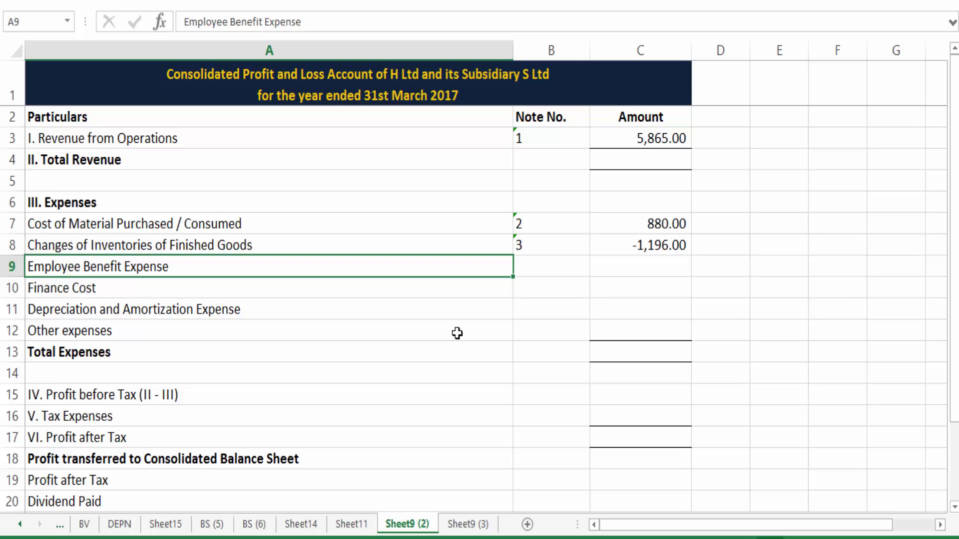
left_click(352, 524)
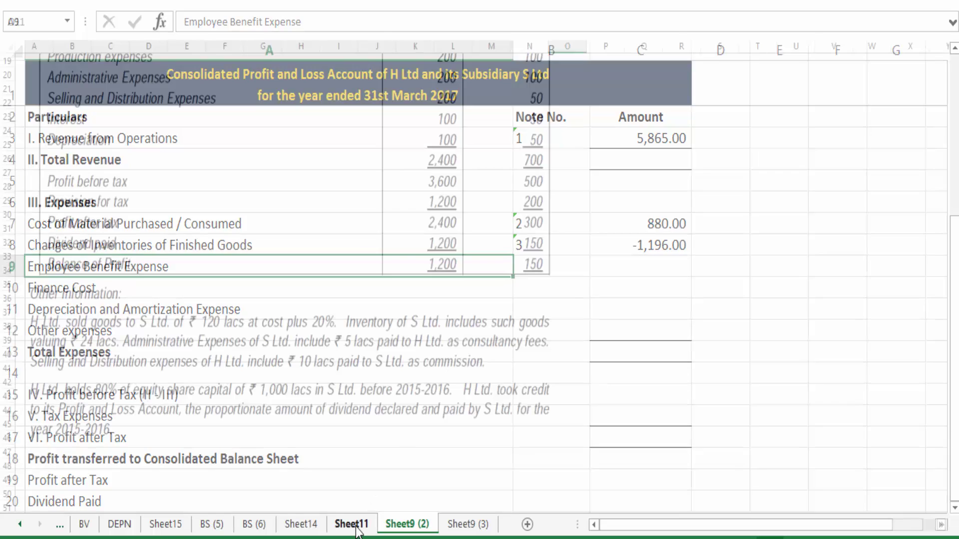
scroll(417, 321, "up", 3)
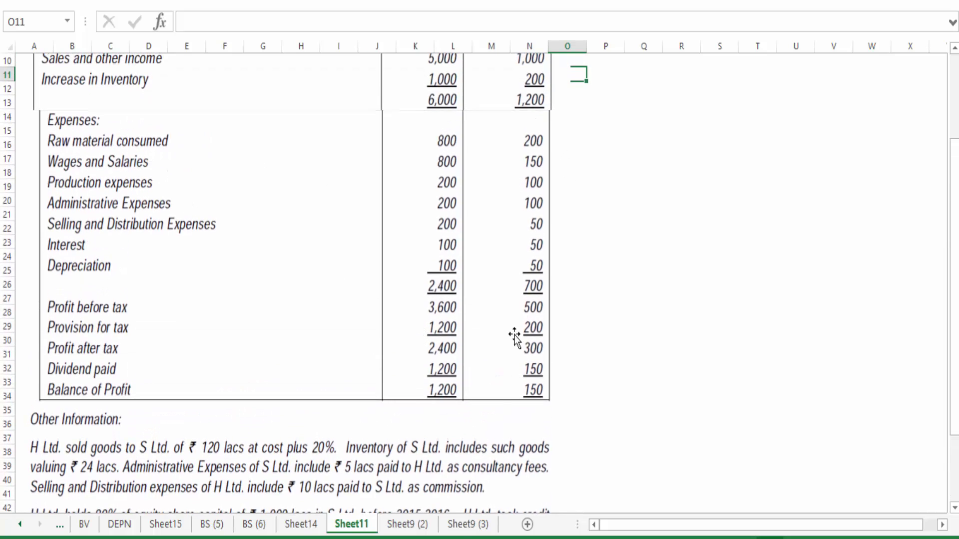
left_click(463, 524)
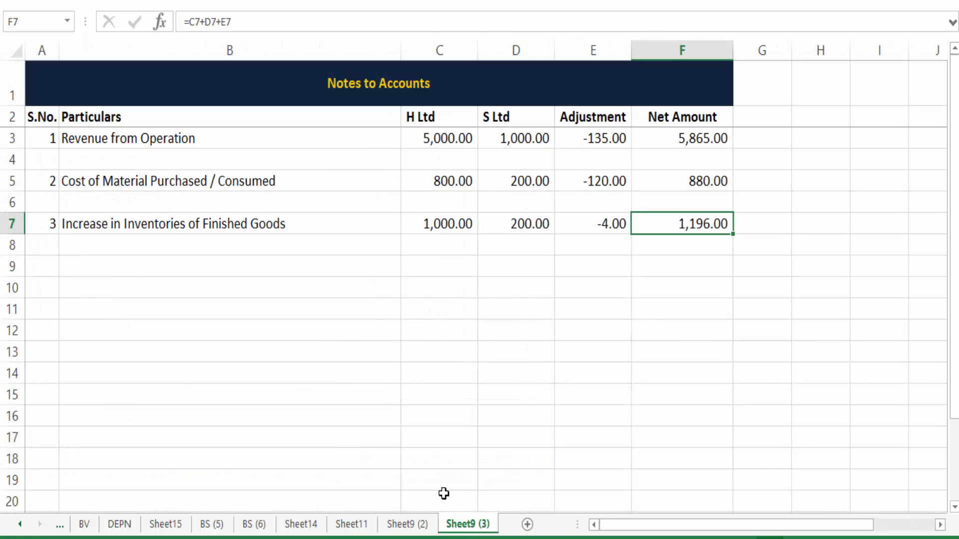
left_click(40, 266)
type("4")
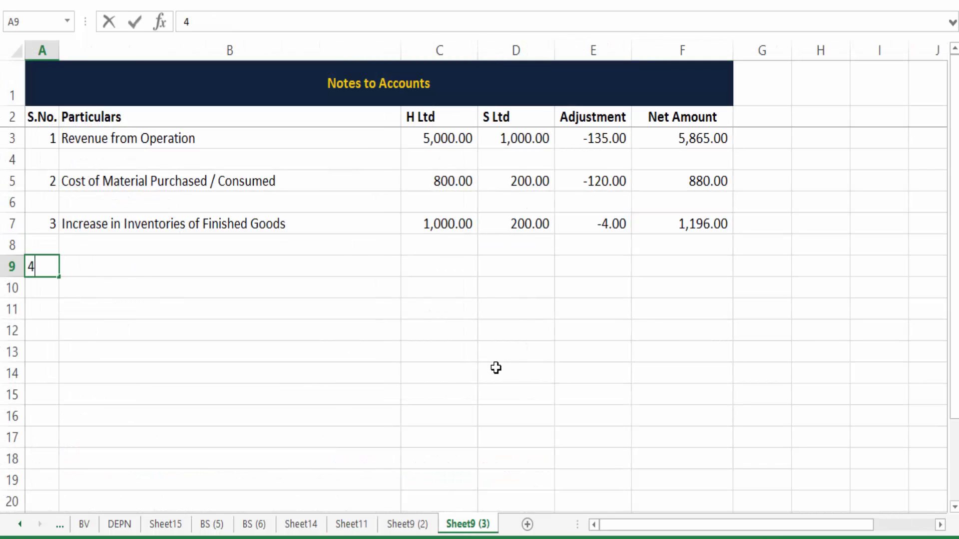
key("Tab")
type("Wages an")
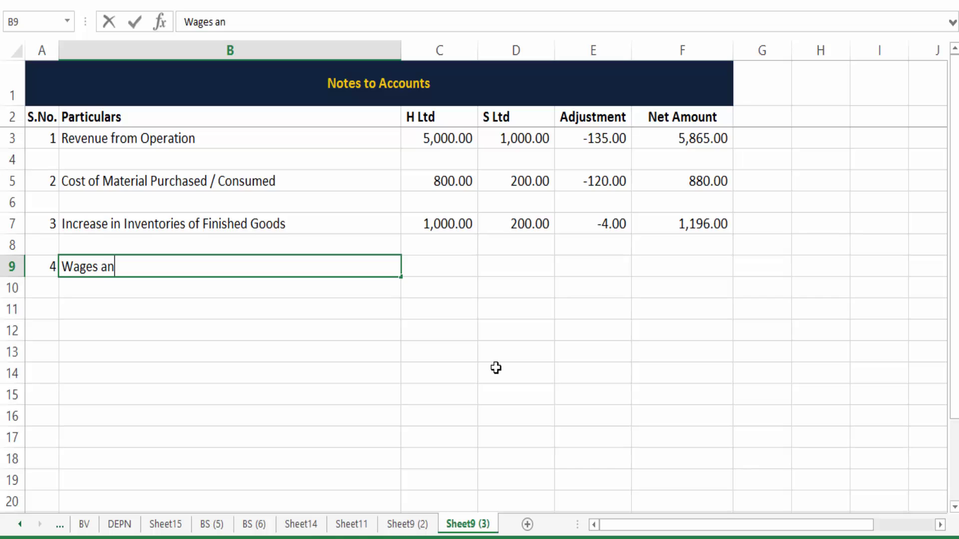
type("d Salaries")
key("Tab")
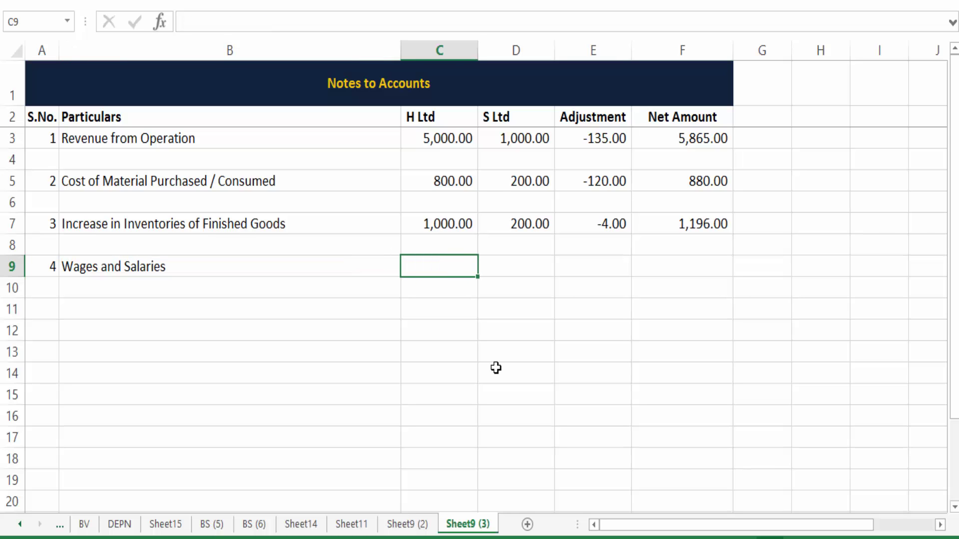
- Look up Wages and Salaries on Sheet11 and fill note 4 with 800 for H Ltd, 150 for S Ltd and an adjustment of 0
key("ctrl+Page_Up")
key("ctrl+Page_Up")
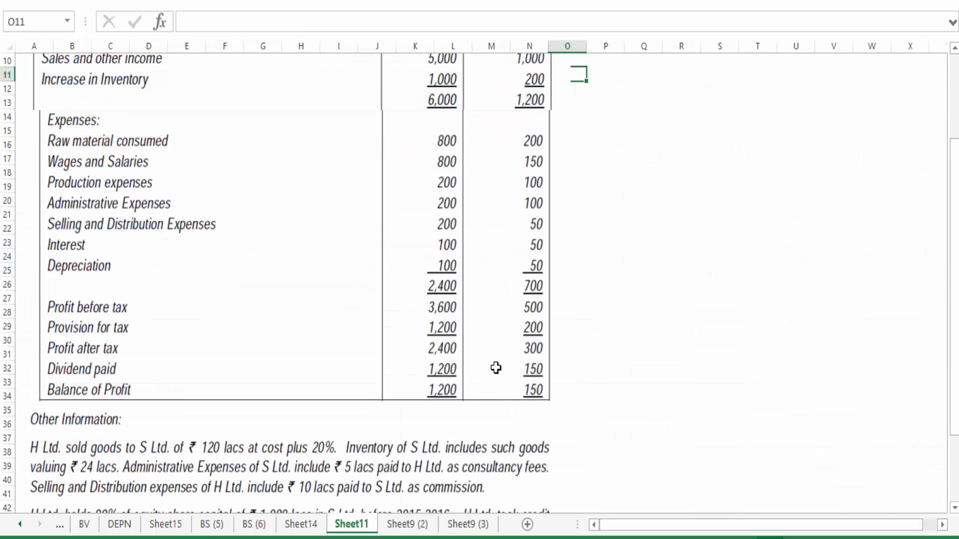
key("Down")
key("Down")
key("Down")
key("Down")
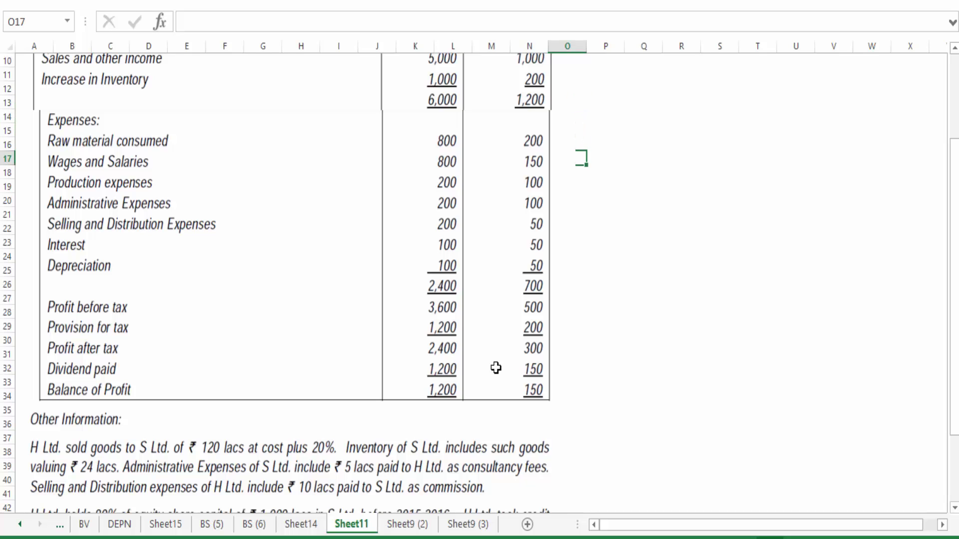
key("ctrl+Page_Down")
key("ctrl+Page_Down")
type("800")
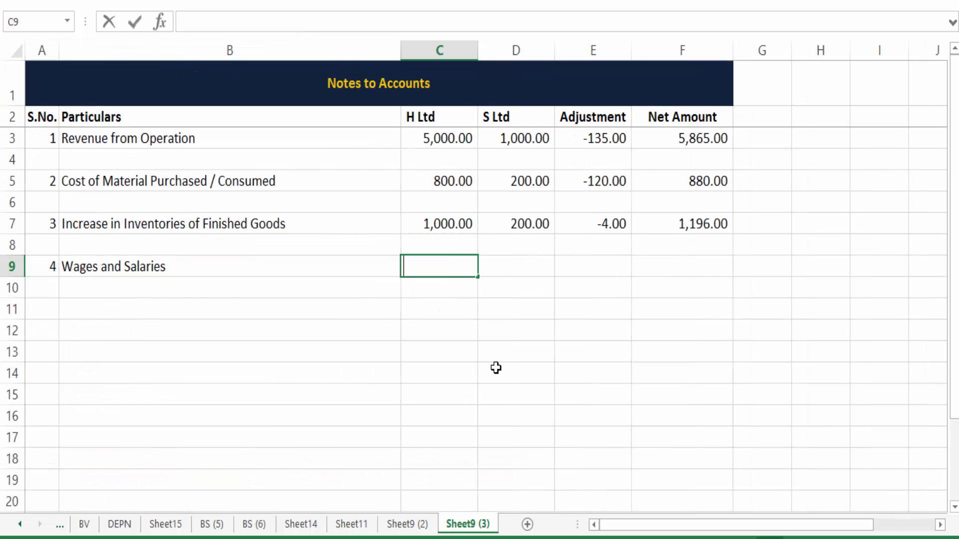
key("Tab")
type("150")
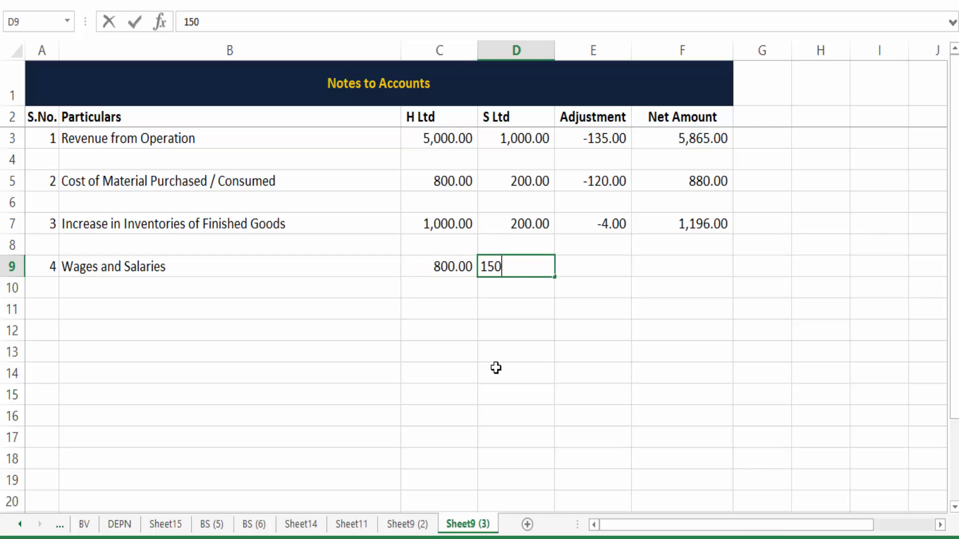
key("Tab")
type("0")
key("Tab")
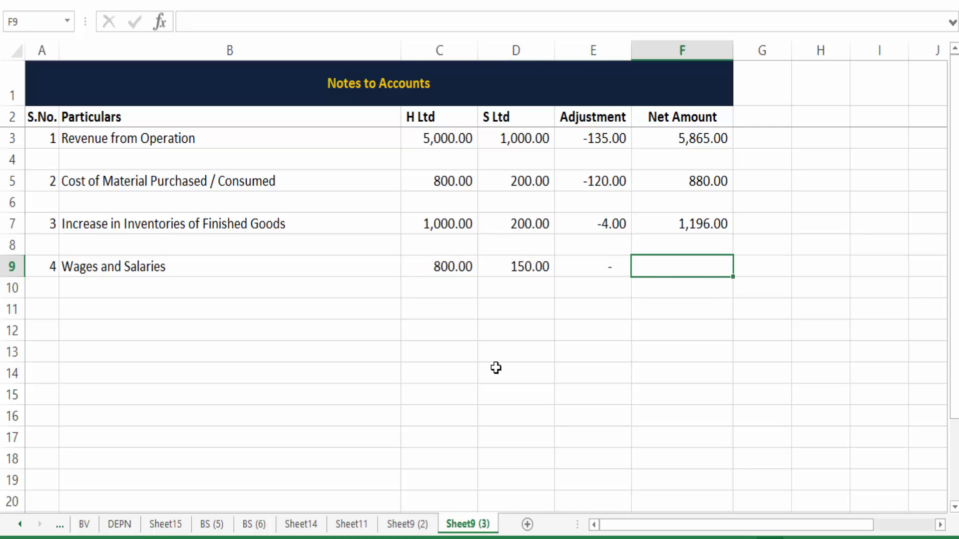
- Copy the Net Amount formula from F7 to F9 for Wages and Salaries
key("Up")
key("Up")
key("ctrl+c")
key("Down")
key("Down")
key("Return")
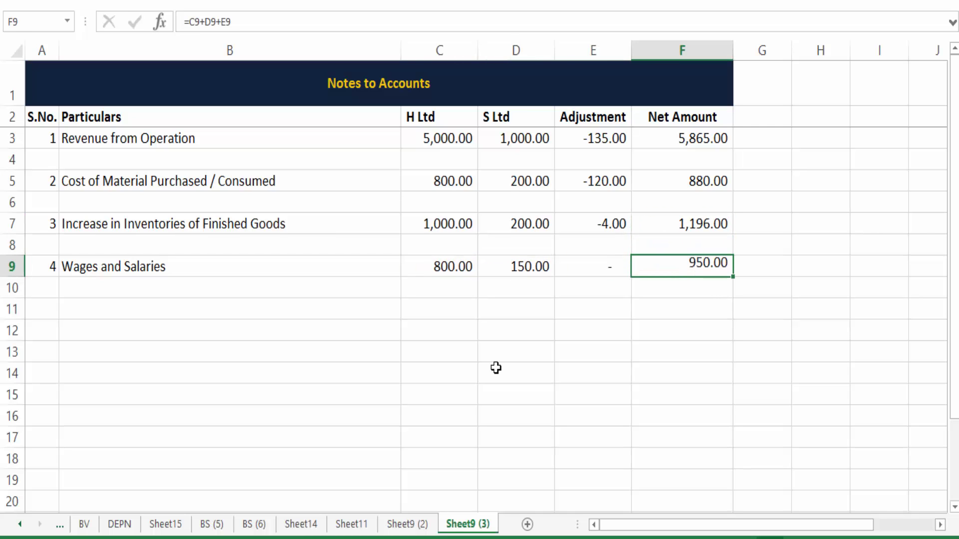
- On Sheet9 (2), give Employee Benefit Expense note number 4 and link its amount to F9 on Sheet9 (3)
left_click(414, 526)
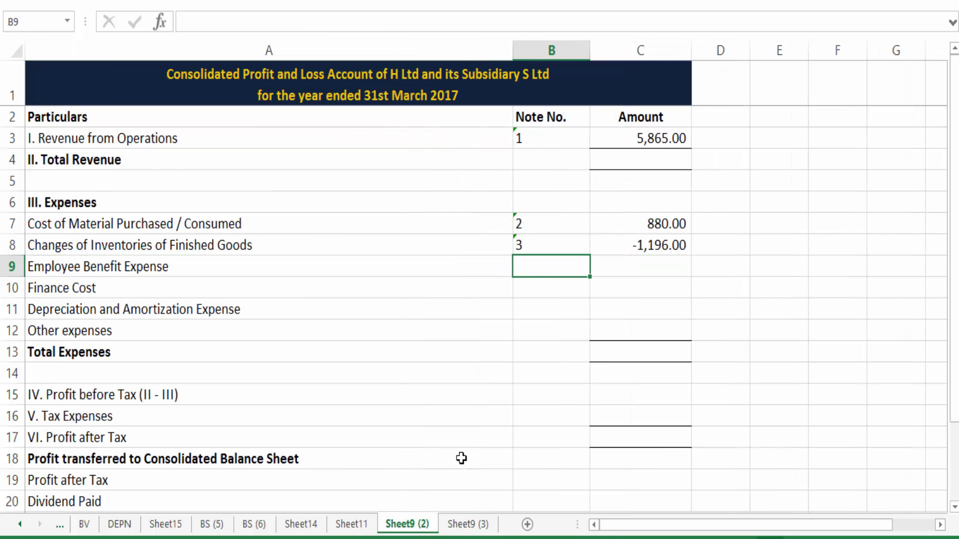
type("4")
key("Tab")
type("=")
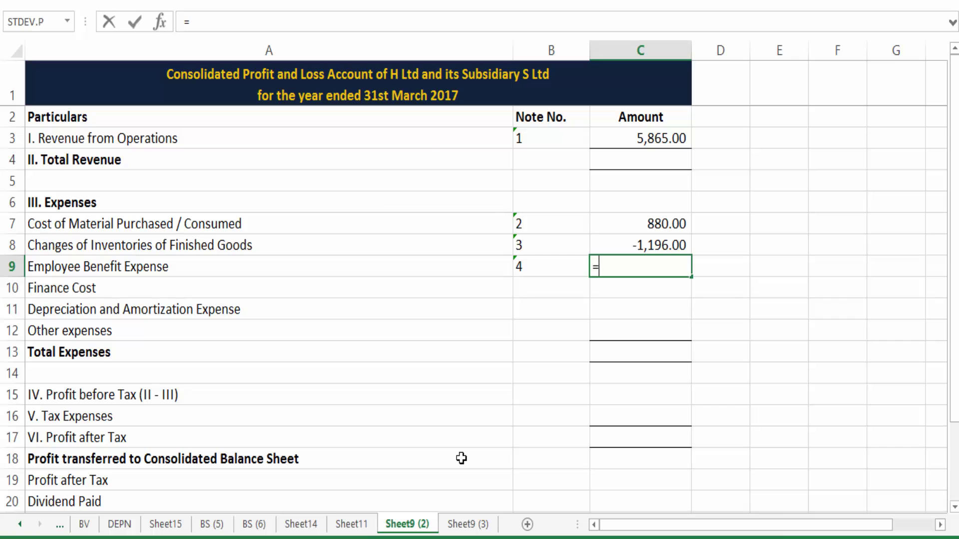
key("ctrl+Page_Down")
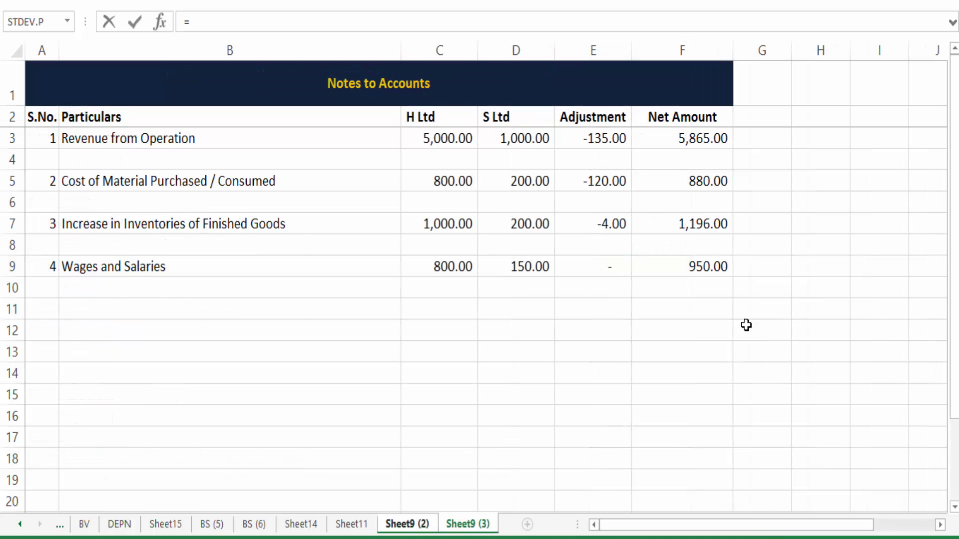
left_click(688, 265)
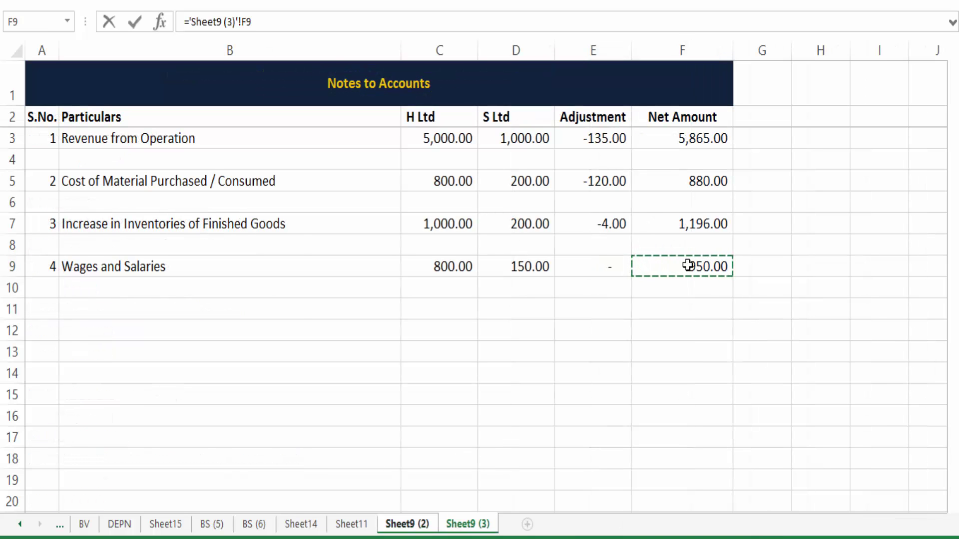
key("Return")
key("Left")
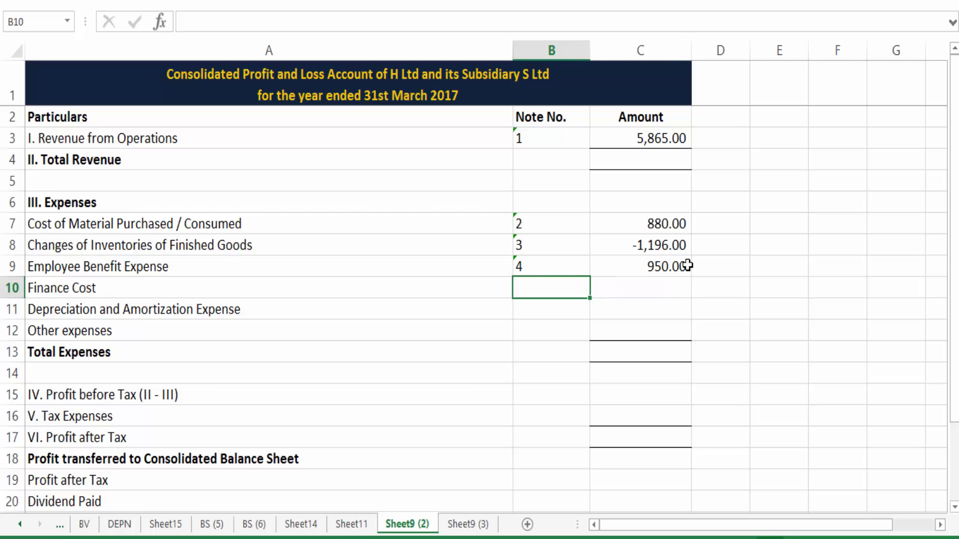
- Look up the Interest figures of H Ltd and S Ltd in the Sheet11 expenses for Finance Cost
key("ctrl+Page_Up")
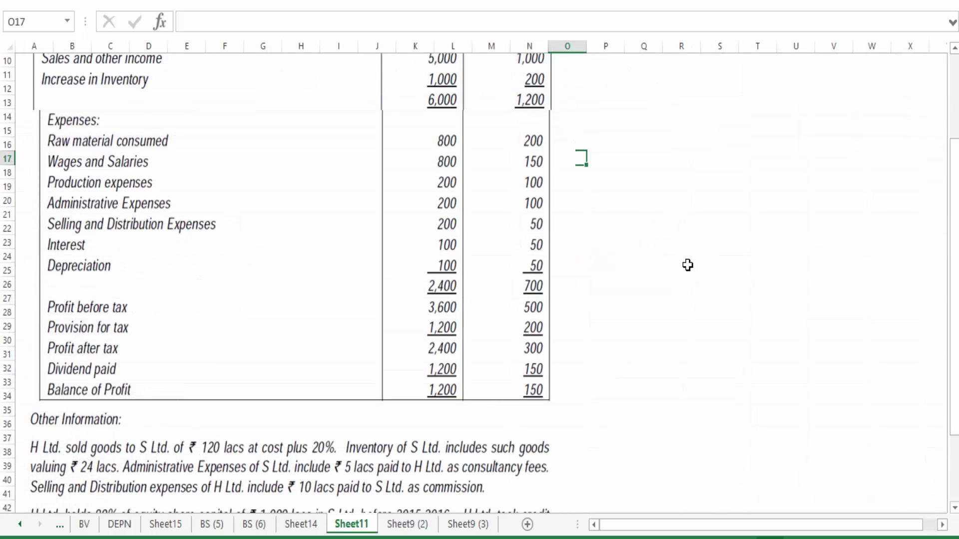
key("Down")
key("Down")
key("Down")
key("Down")
key("Down")
key("Down")
key("Down")
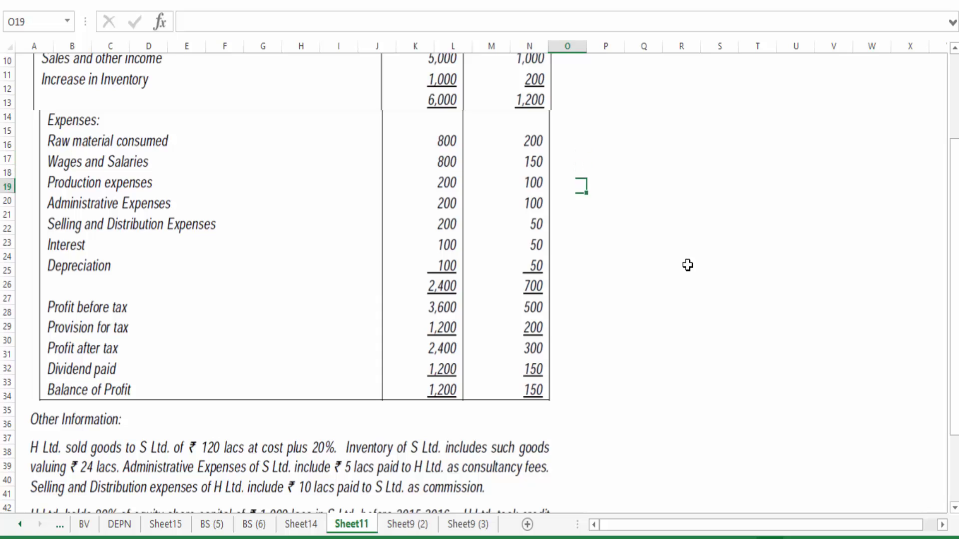
key("Up")
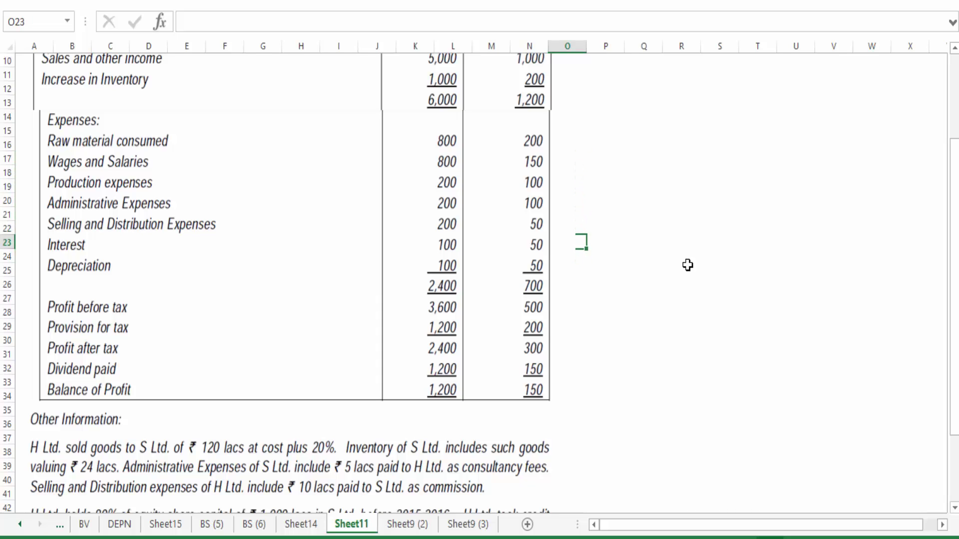
- Add note 5, Finance Cost, in row 11 of Sheet9 (3)
key("ctrl+Page_Down")
key("ctrl+Page_Down")
key("Down")
key("Down")
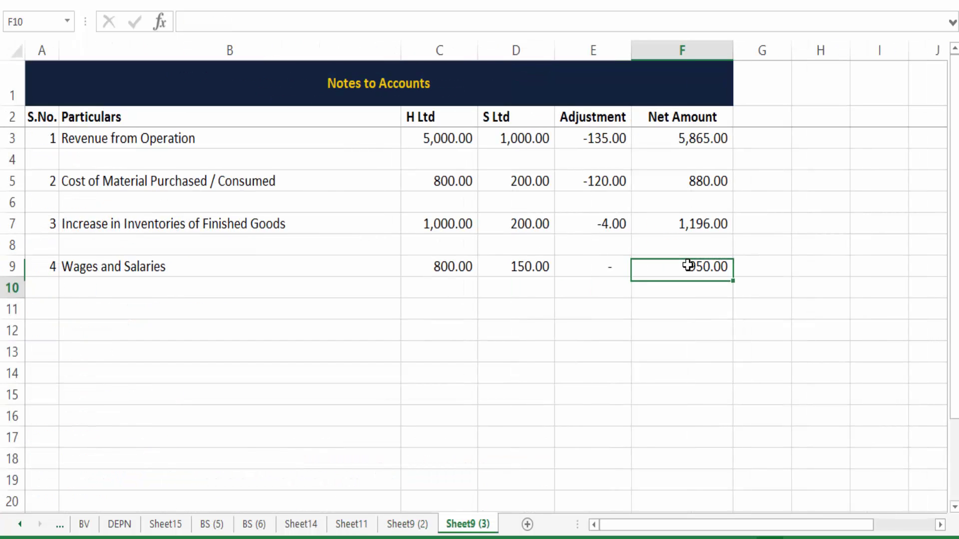
key("Left")
key("Left")
key("Left")
key("Left")
key("Left")
type("5")
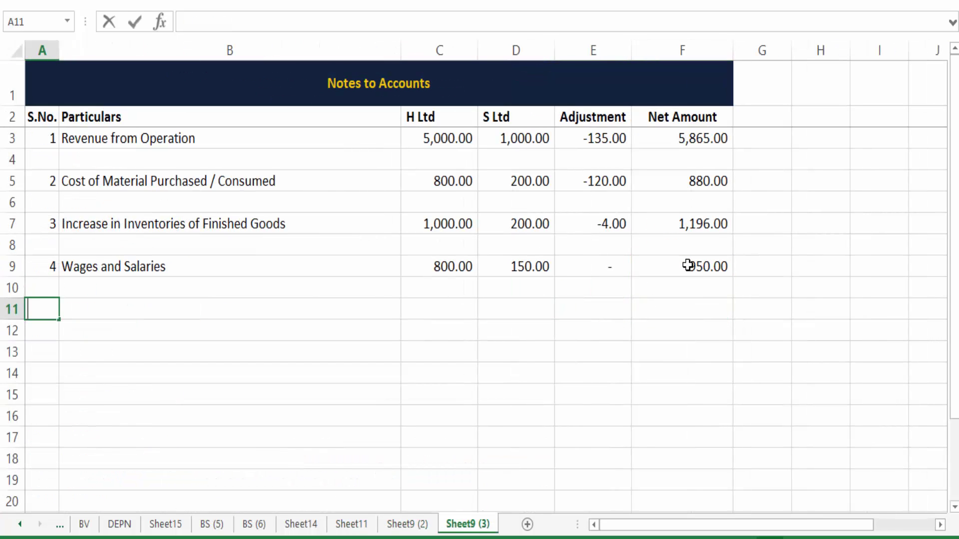
key("Tab")
type("Fi")
type("e Cost")
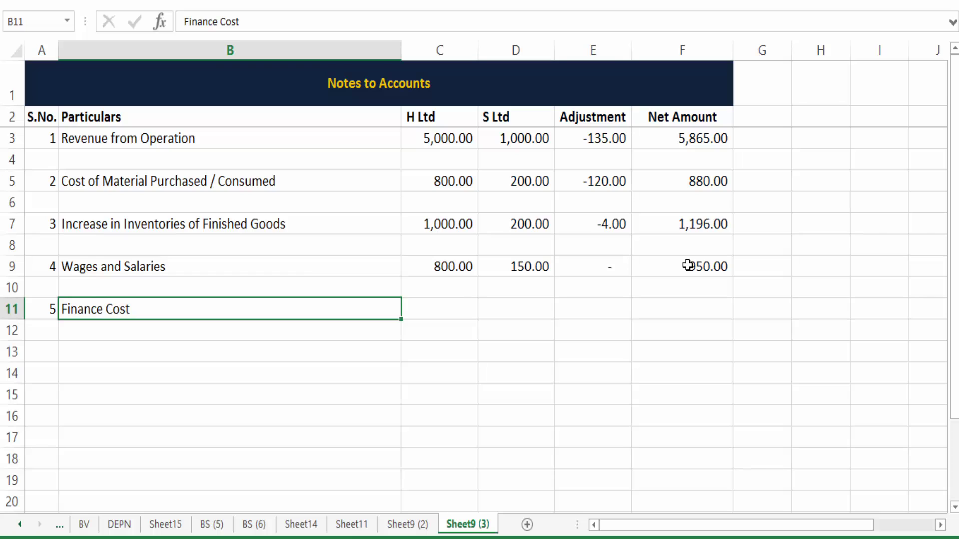
- Enter the Finance Cost amounts in note 5 as 100 for H Ltd and 50 for S Ltd
key("Tab")
type("100")
key("Tab")
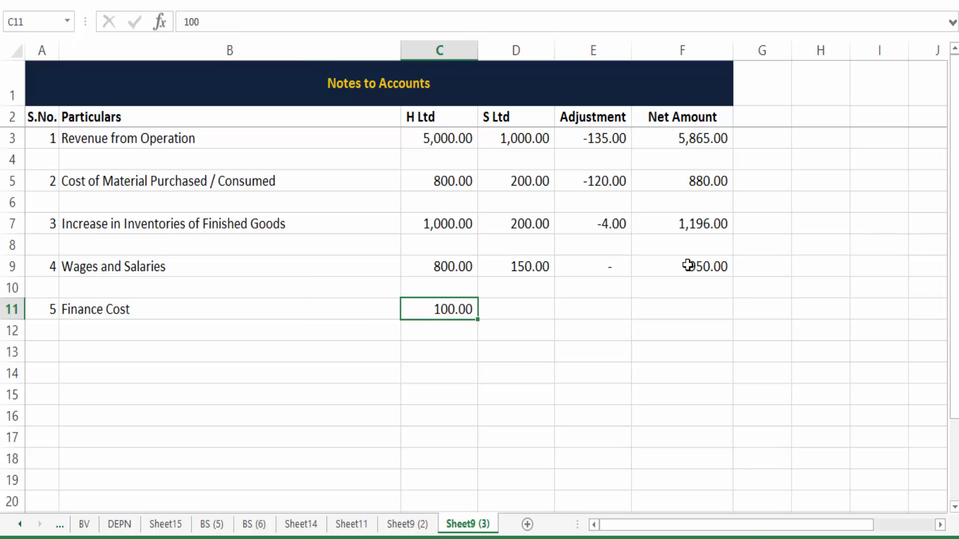
type("50")
key("Tab")
key("Tab")
key("Left")
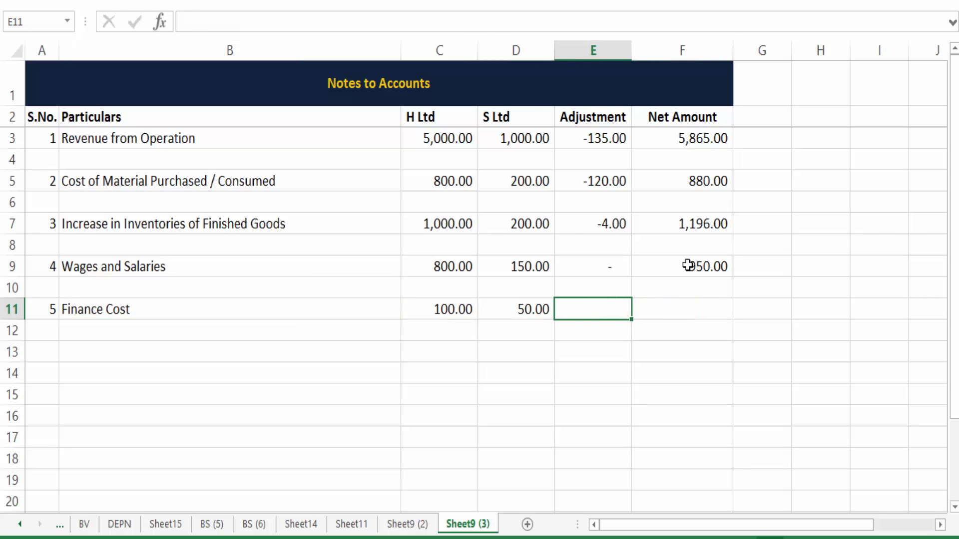
- Complete note 5, Finance Cost, with an adjustment of 0 and the net amount formula copied from F9 to F11
type("0")
key("Tab")
key("Up")
key("Up")
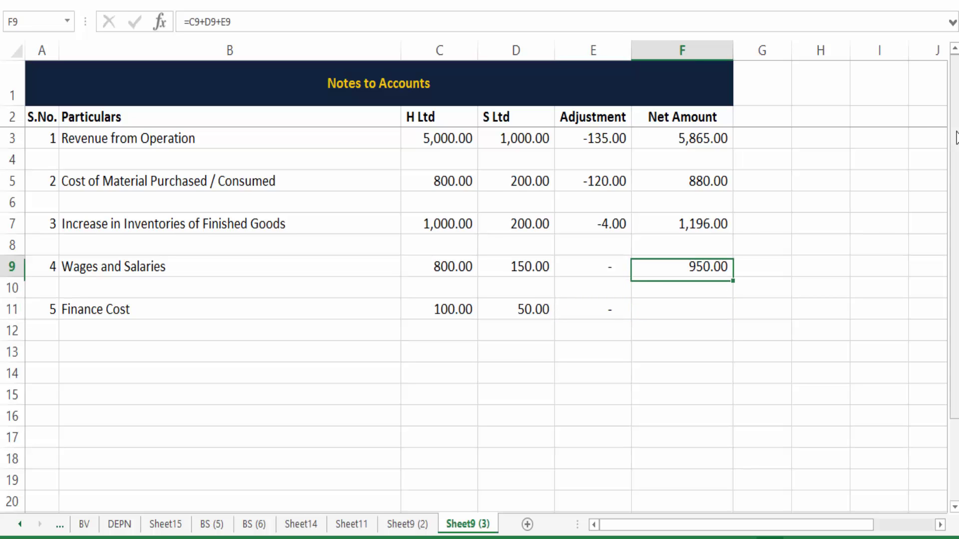
key("ctrl+c")
key("Down")
key("Down")
key("ctrl+v")
key("Left")
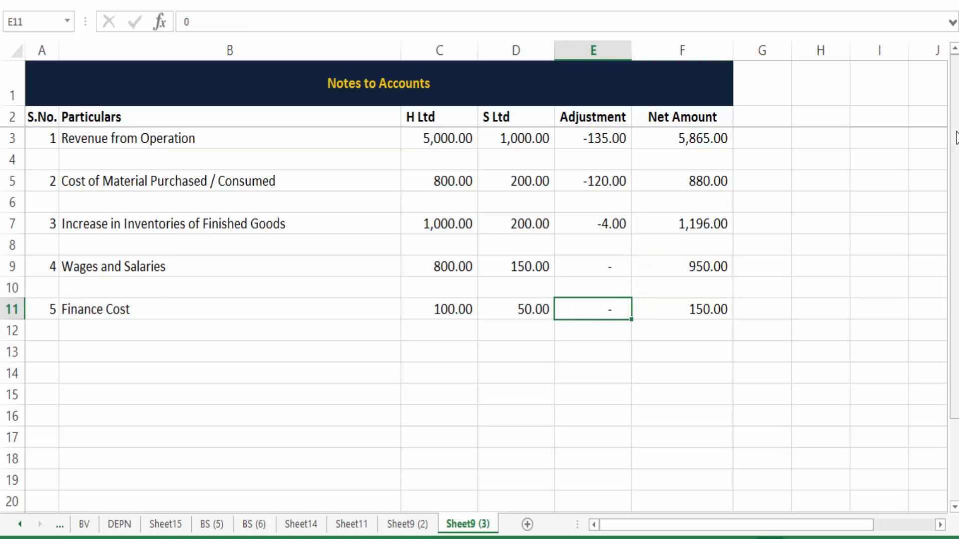
- On Sheet9 (2), give Finance Cost note number 5 and link its amount to F11 on Sheet9 (3)
key("ctrl+Page_Up")
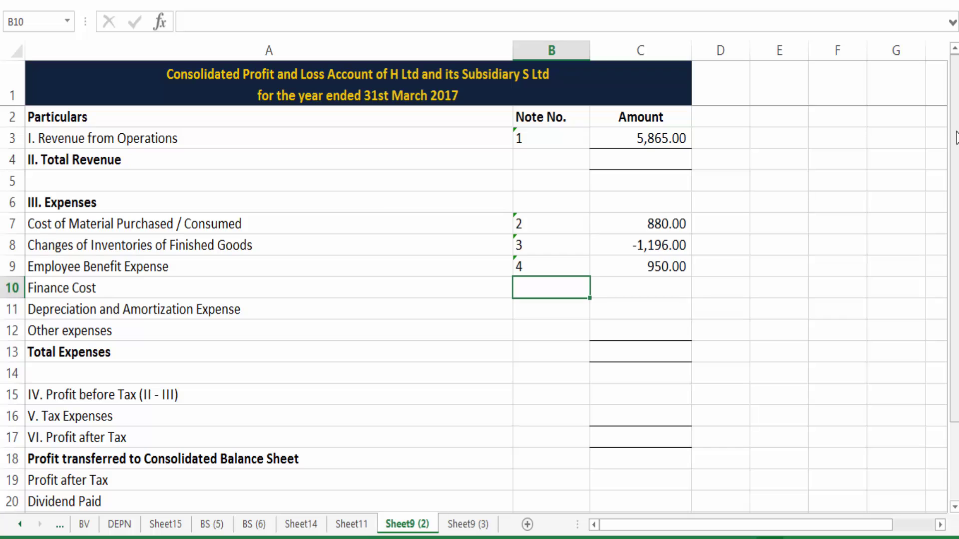
type("5")
key("Tab")
type("=")
key("ctrl+Page_Down")
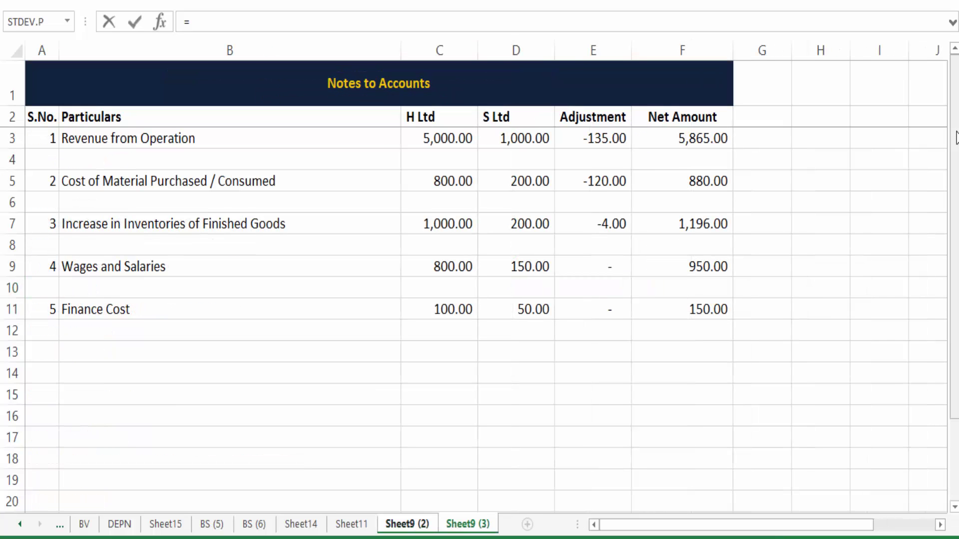
left_click(728, 315)
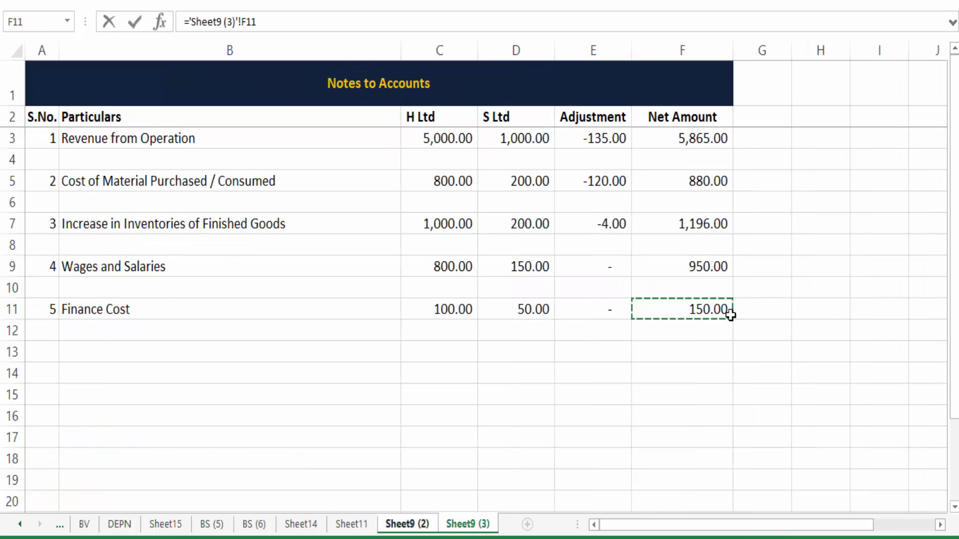
key("Return")
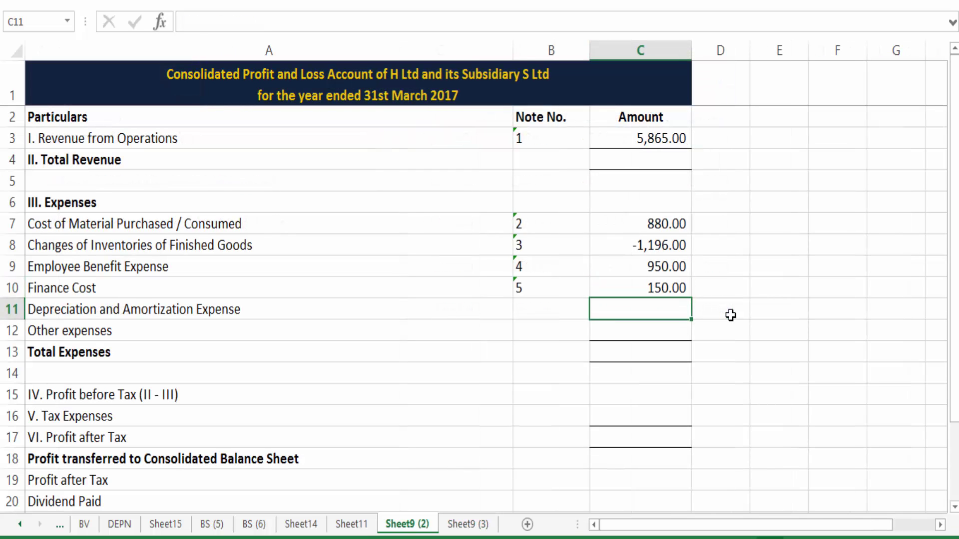
- Check the Depreciation line in the Sheet11 expenses and add note 6, Depreciation, in row 13 of Sheet9 (3)
key("ctrl+Page_Up")
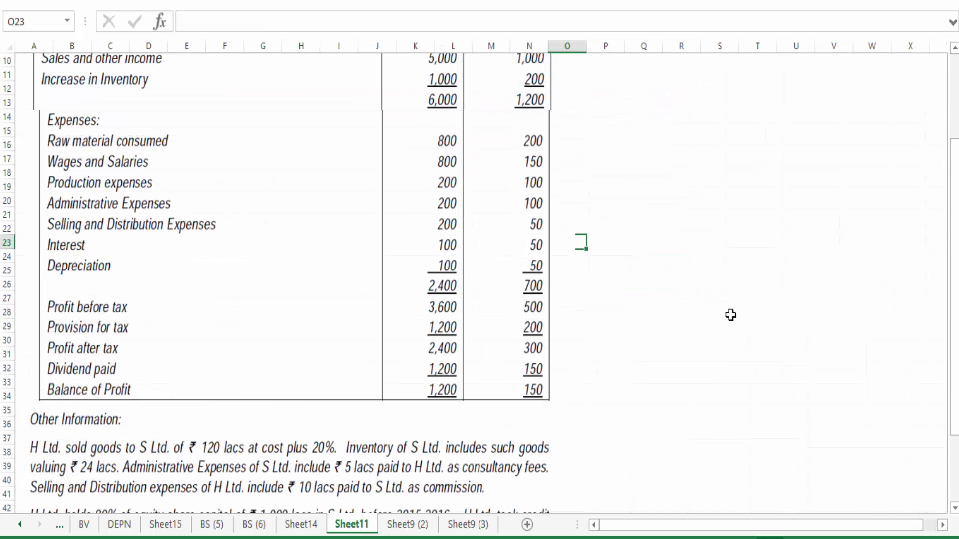
key("Down")
key("Down")
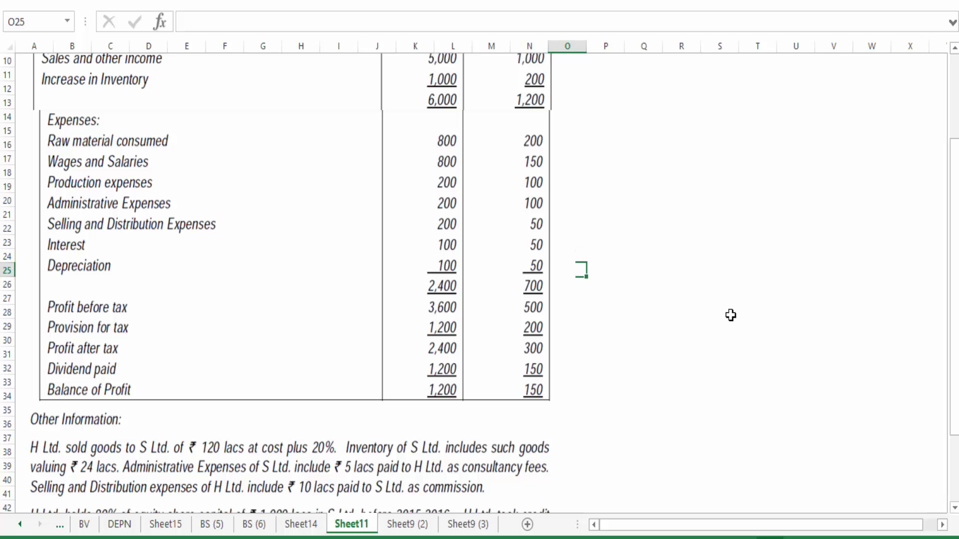
key("ctrl+Page_Down")
key("ctrl+Page_Down")
key("Down")
key("Left")
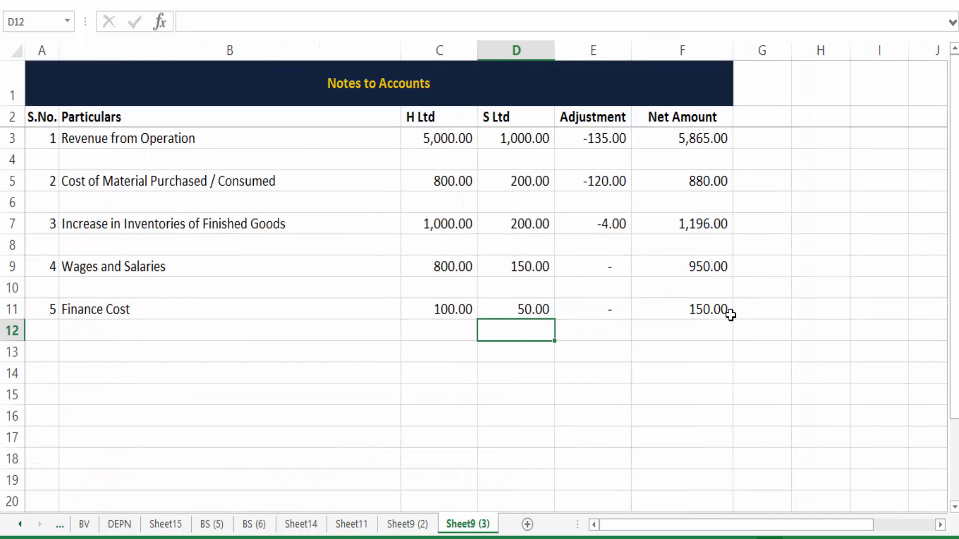
key("Home")
key("Down")
type("6")
key("Tab")
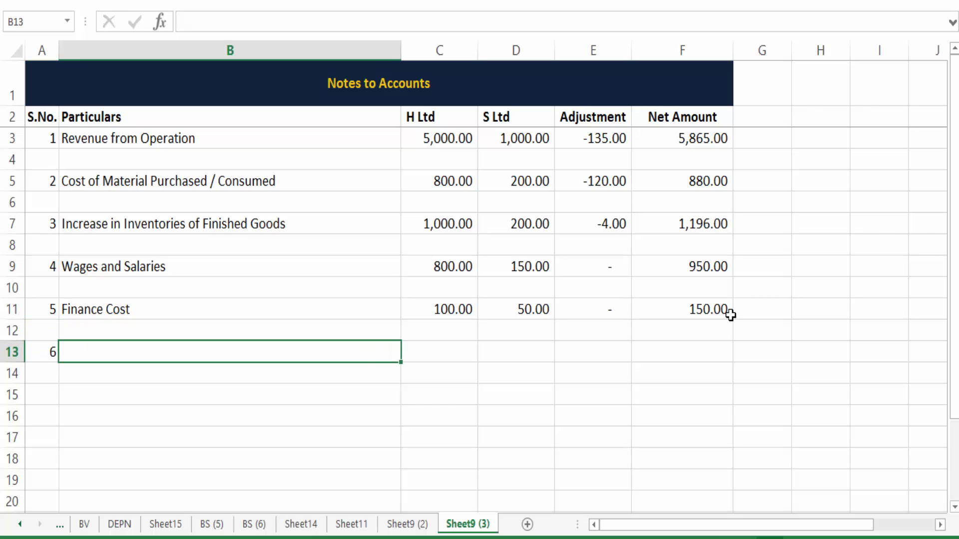
type("Depreciation")
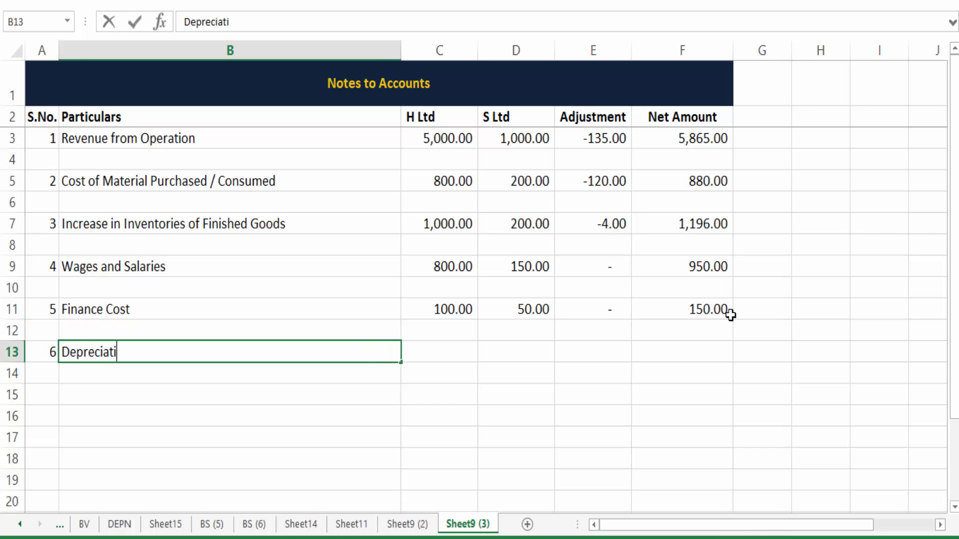
key("ctrl+Return")
- Enter the Depreciation amounts in note 6 as 100 for H Ltd and 50 for S Ltd, with an adjustment of 0
key("Tab")
type("100")
key("Tab")
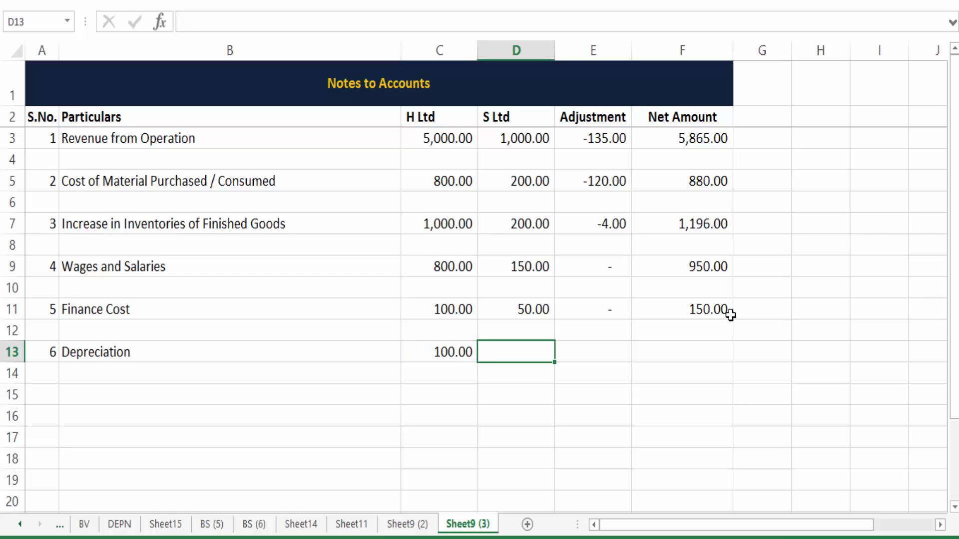
type("50")
key("Tab")
type("0")
key("Tab")
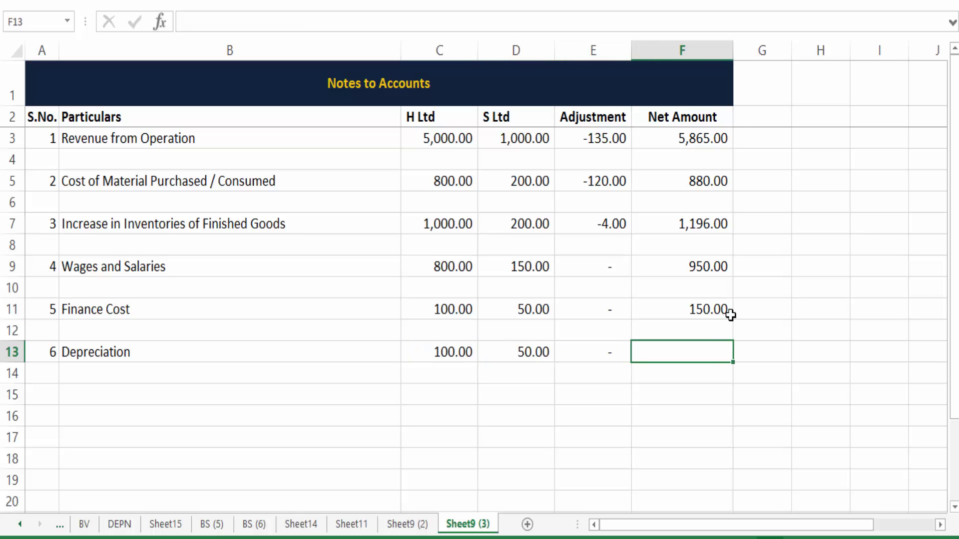
type("=")
left_click(730, 315)
key("ctrl+Return")
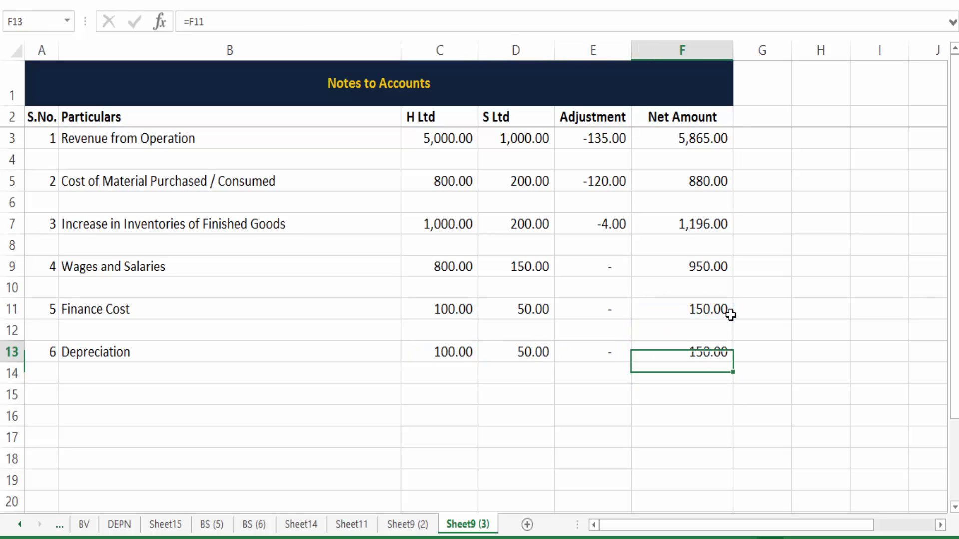
- Copy the net amount formula from F11 to F13 for Depreciation and check its cell references
key("Up")
left_click(730, 314)
key("ctrl+c")
key("Down")
key("Down")
key("Return")
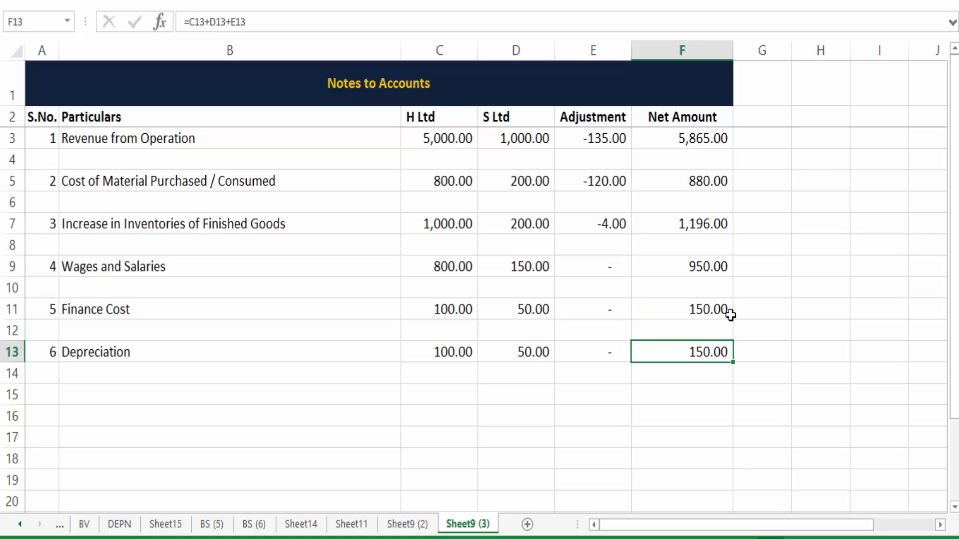
key("F2")
key("Escape")
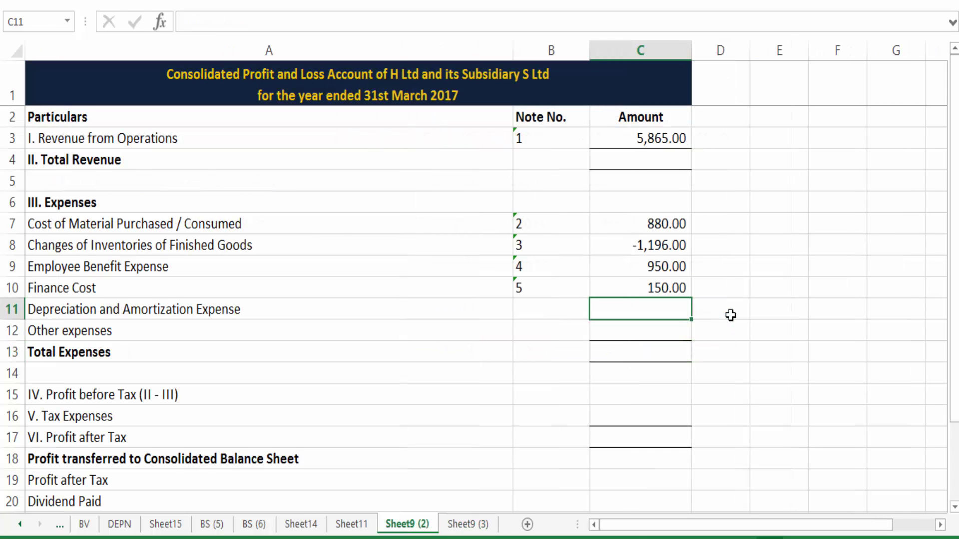
- On Sheet9 (2), give Depreciation and Amortization Expense note number 6 and link its amount to F13 on Sheet9 (3)
key("Left")
type("6")
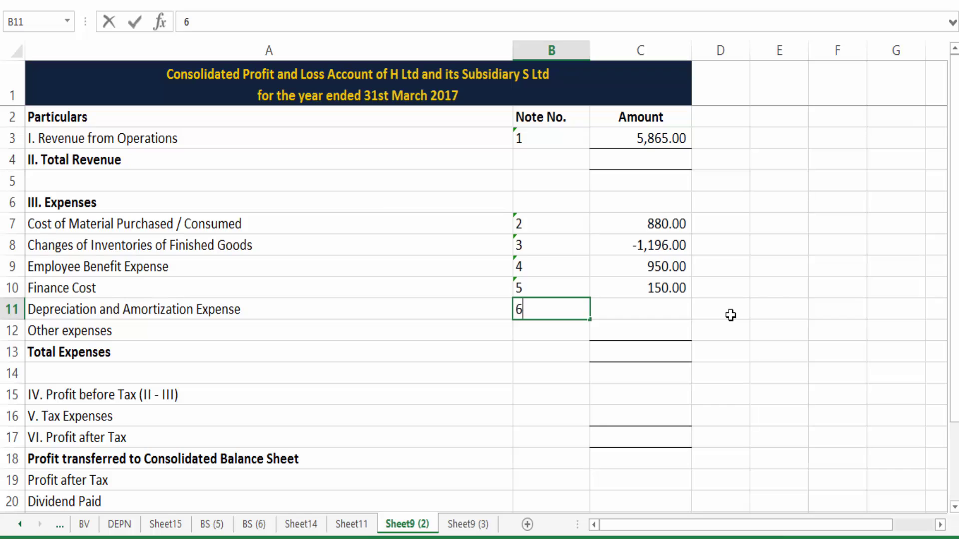
key("Right")
type("=")
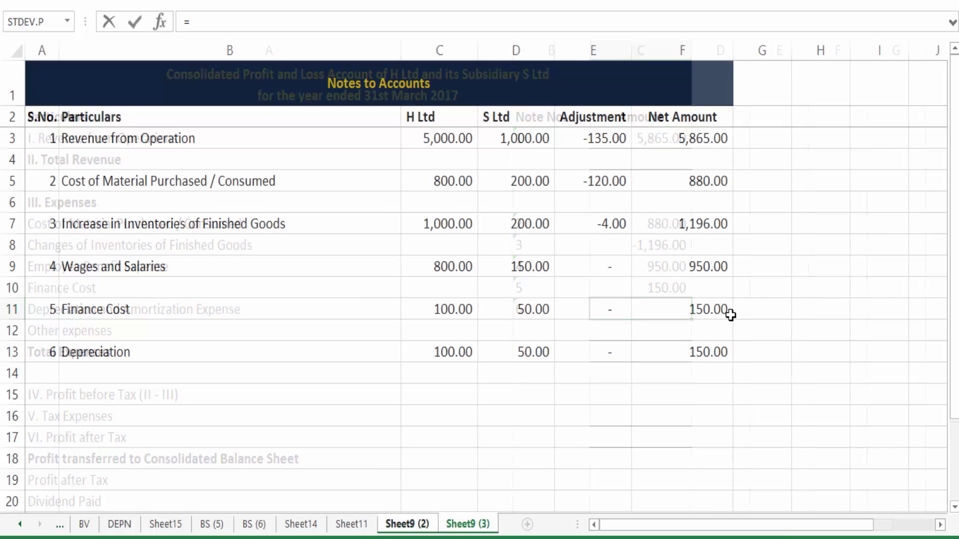
left_click(712, 353)
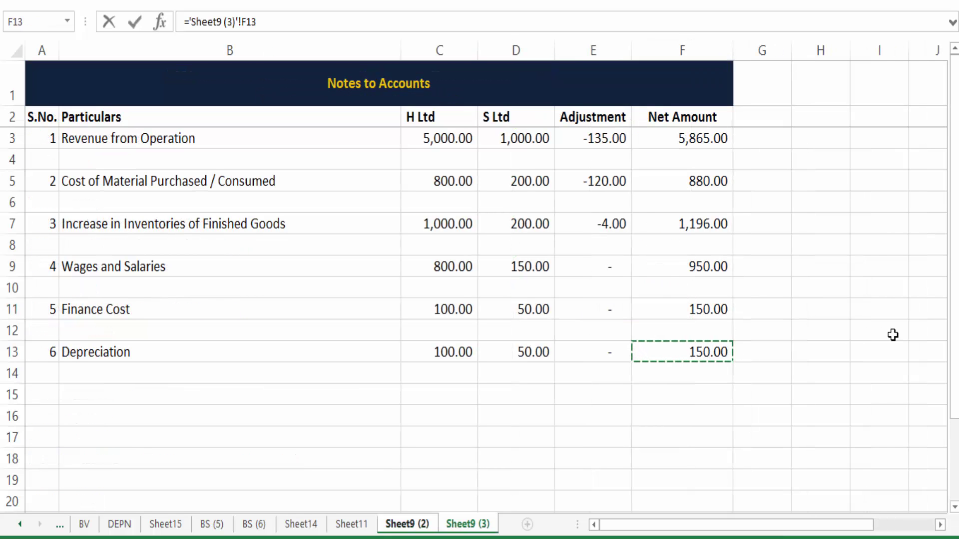
key("Return")
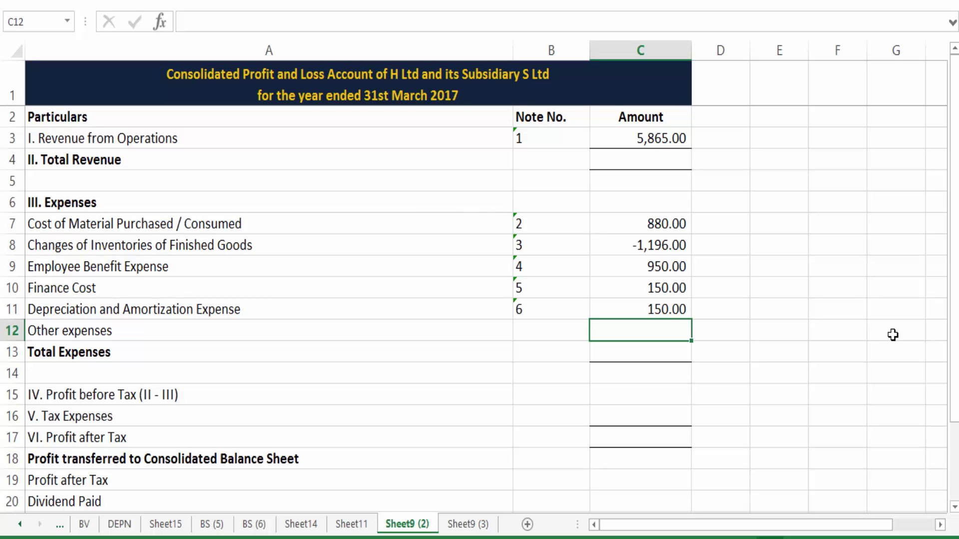
- Compare the remaining Sheet11 expenses, including Production expenses, with the Cost of Material Purchased / Consumed line on Sheet9 (2) and Sheet9 (3)
key("ctrl+Page_Up")
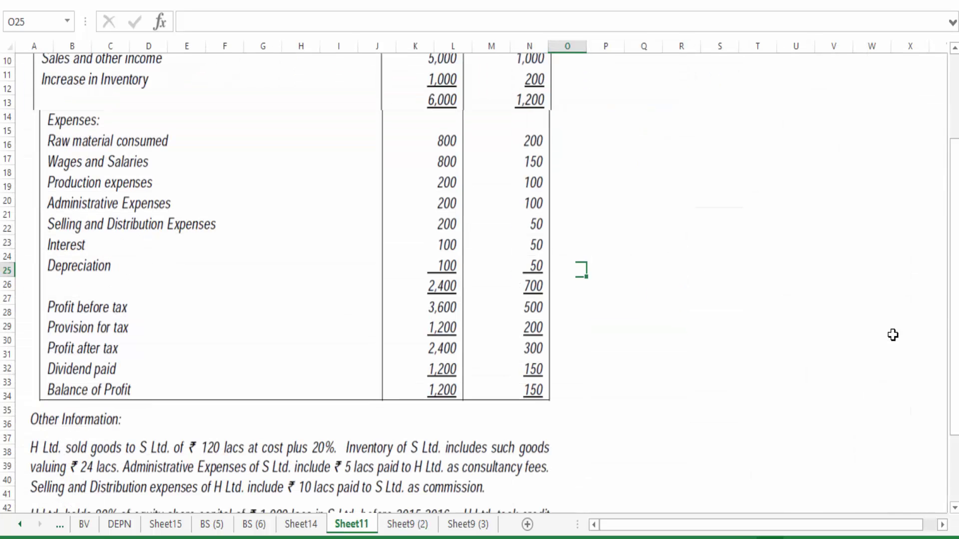
key("Up")
key("Up")
key("Up")
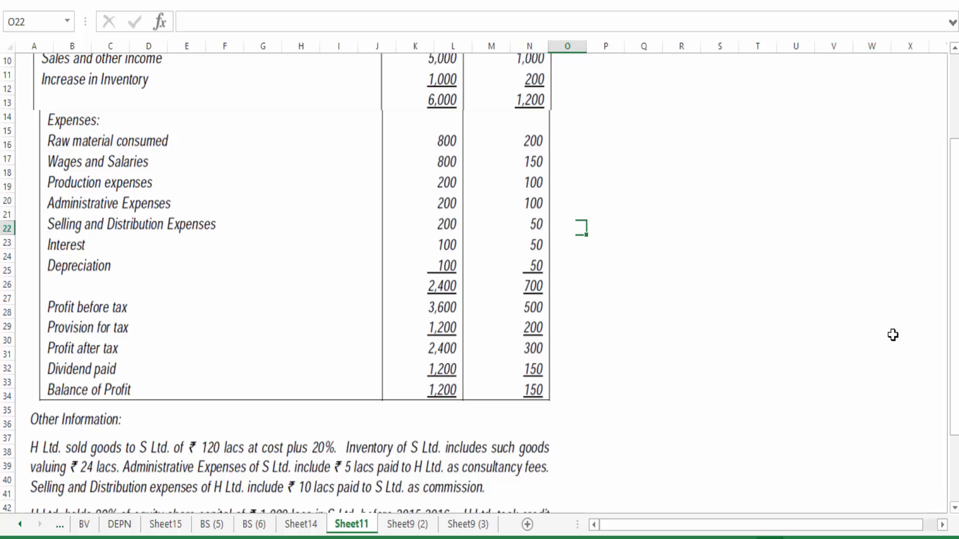
key("Up")
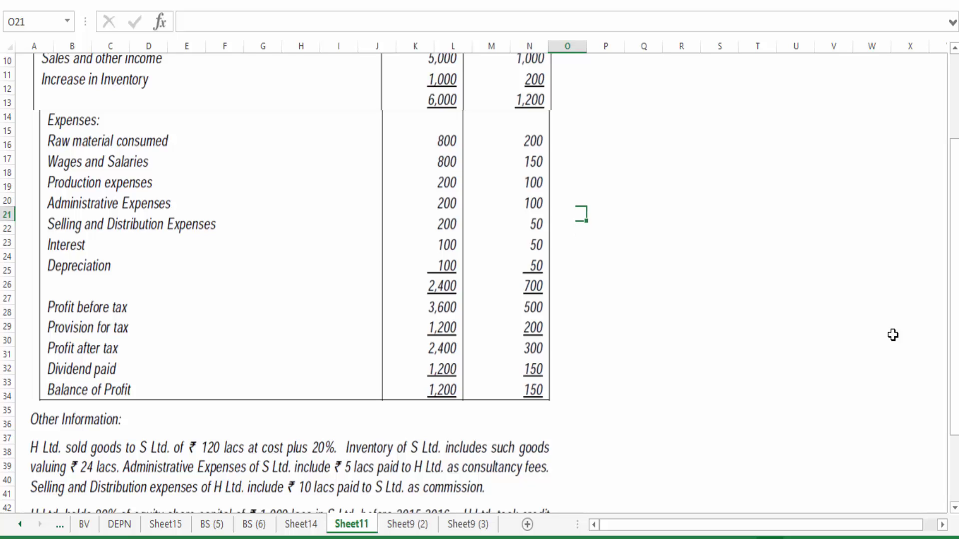
key("Up")
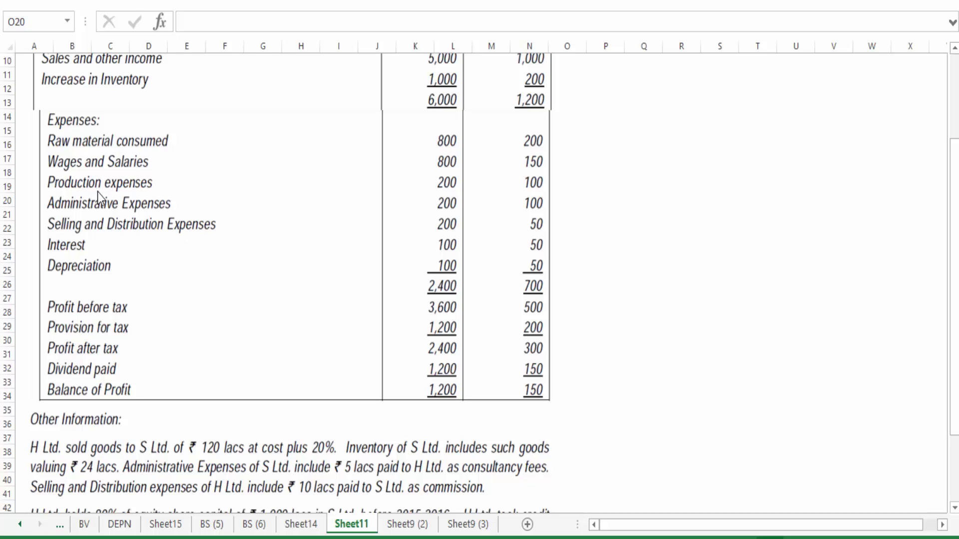
left_click(395, 524)
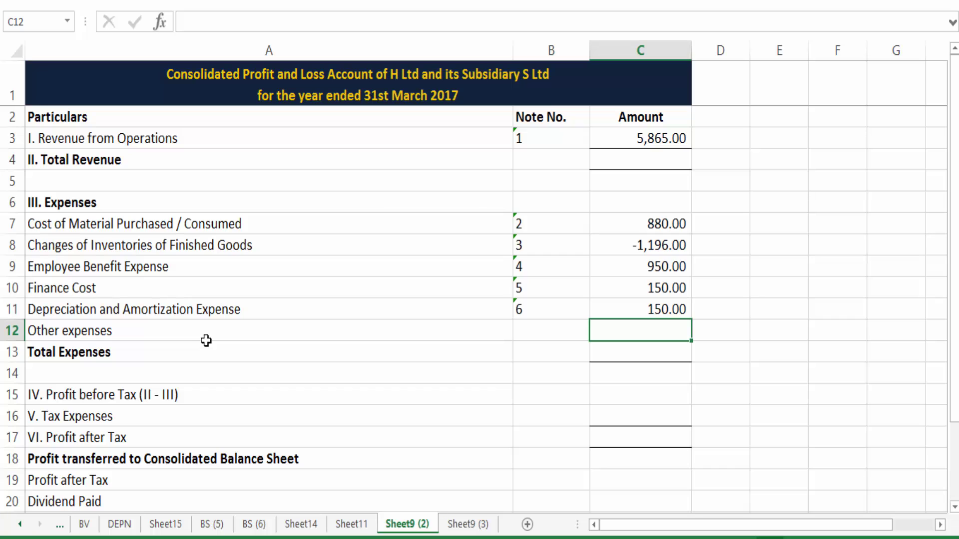
left_click_drag(228, 225, 681, 223)
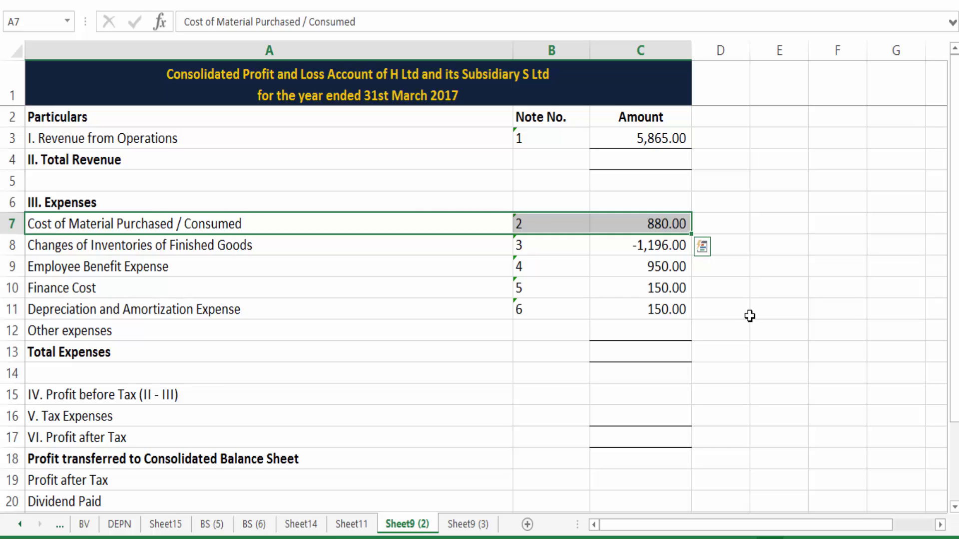
left_click(485, 525)
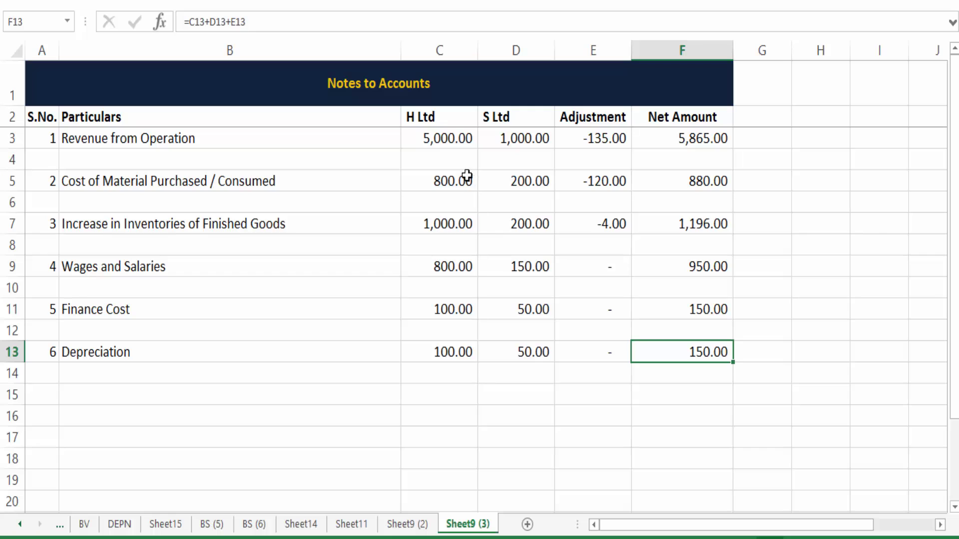
left_click(460, 173)
left_click(529, 175)
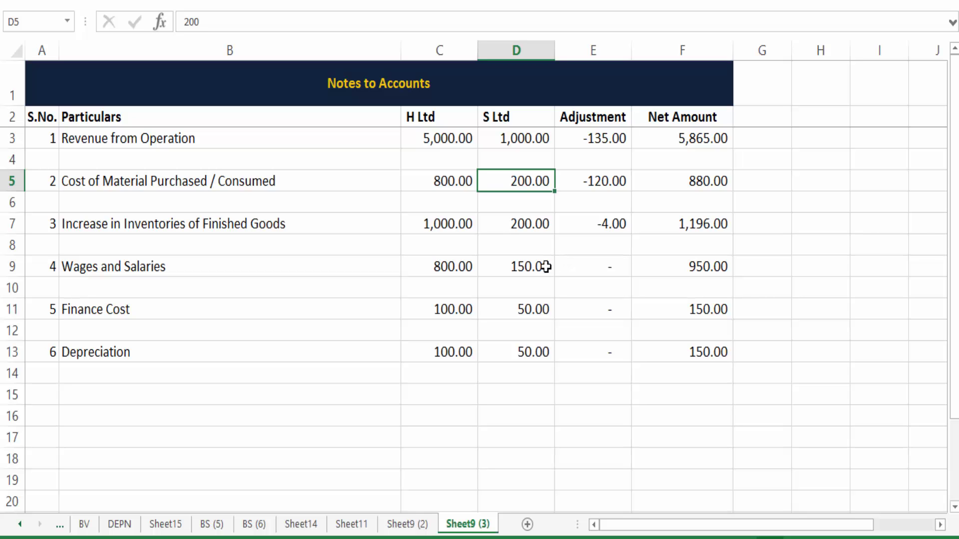
left_click(353, 527)
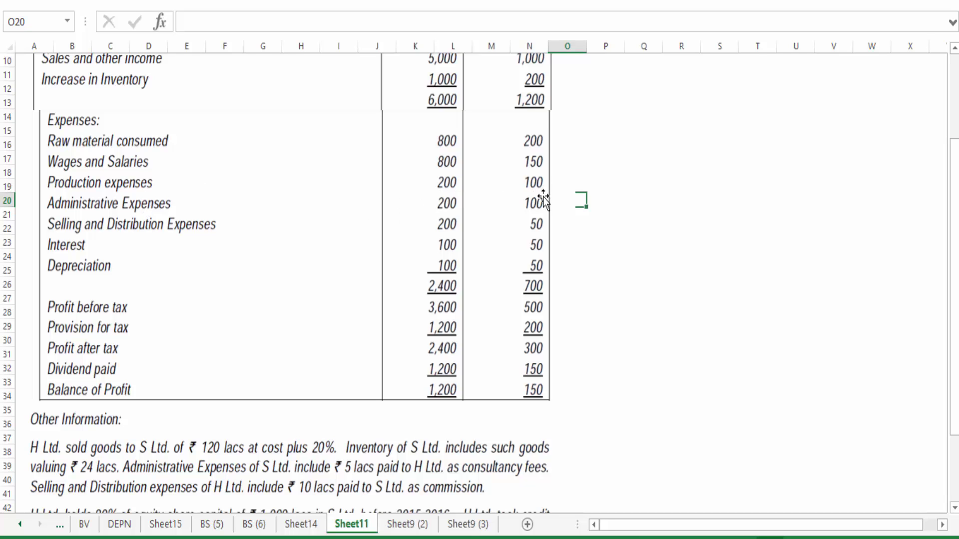
- Include H Ltd's production expenses in note 2 on Sheet9 (3) by changing C5 to =800+200
left_click(467, 524)
key("Left")
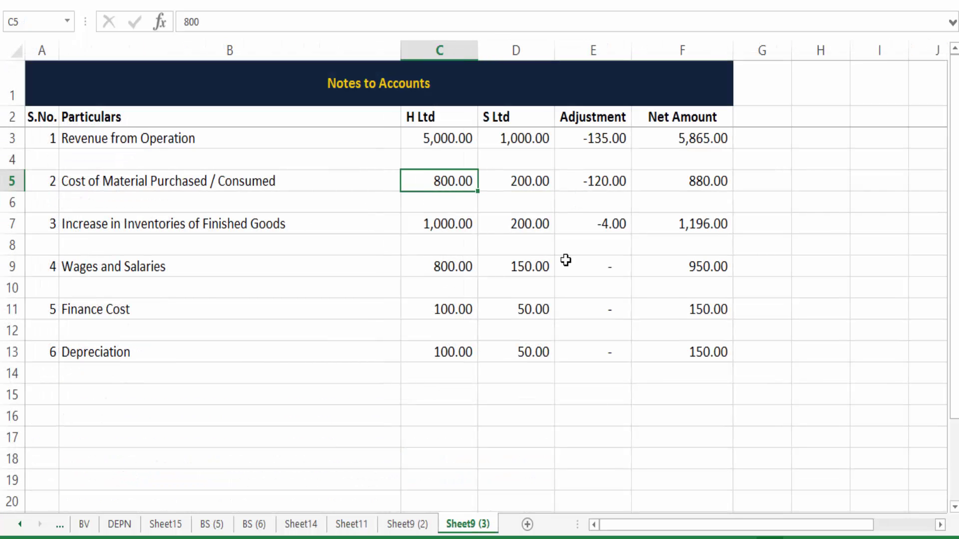
key("F2")
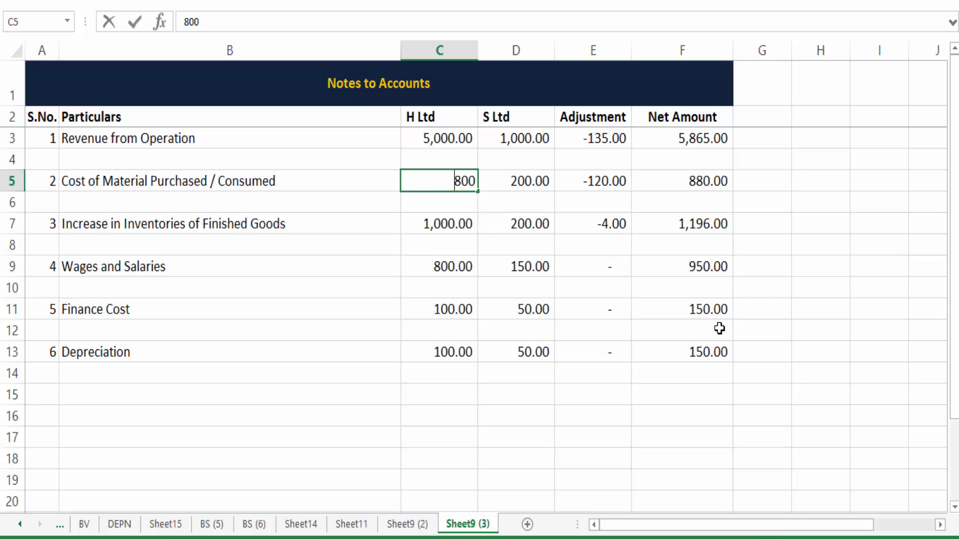
type("=")
type("+200")
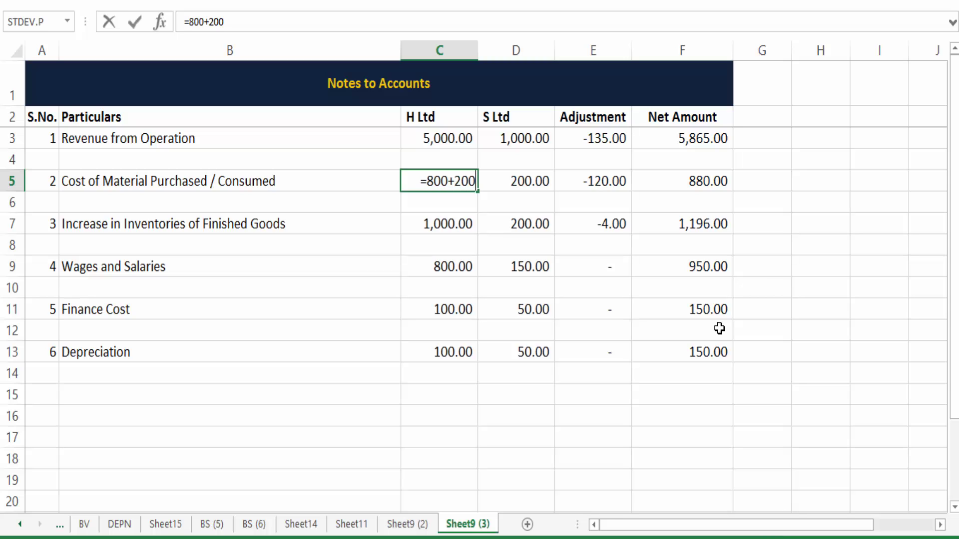
key("Return")
key("Up")
- Include S Ltd's production expenses in note 2 by changing D5 to =200+100, and check the linked amount in C7 on Sheet9 (2)
key("Right")
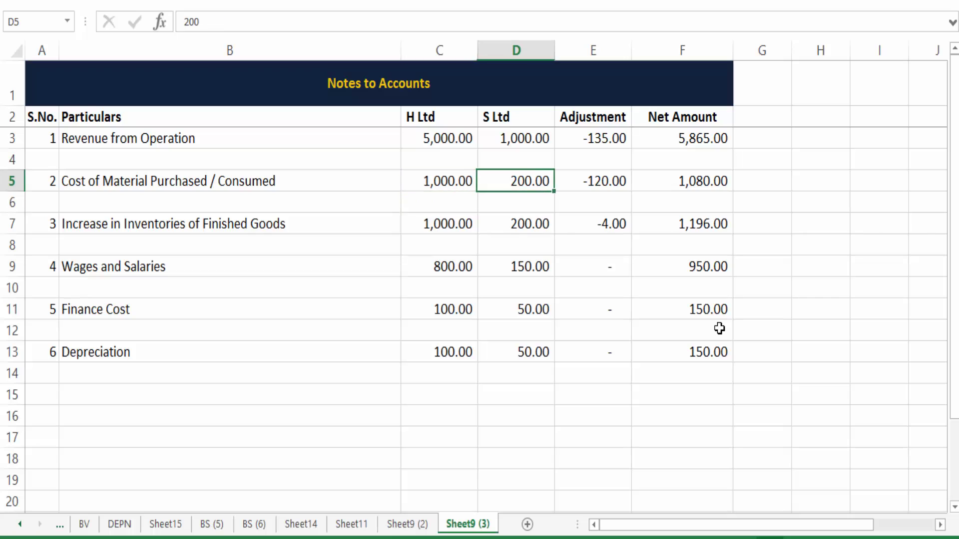
key("F2")
key("Home")
type("=200")
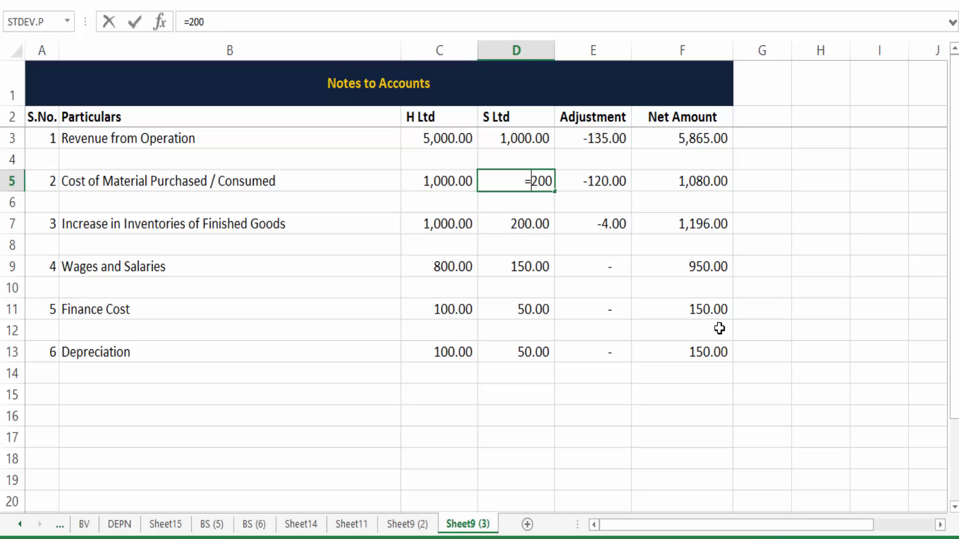
type("+100")
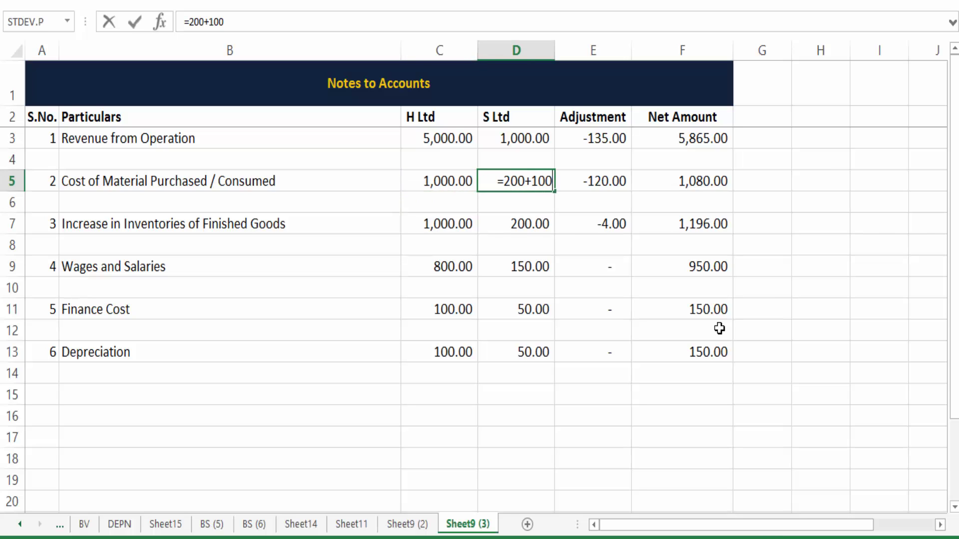
key("Return")
key("Up")
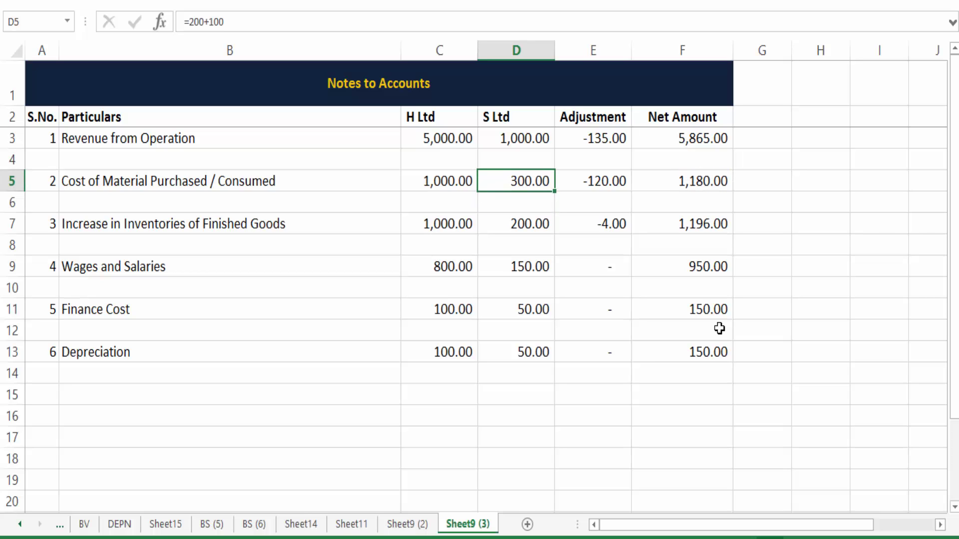
left_click(407, 524)
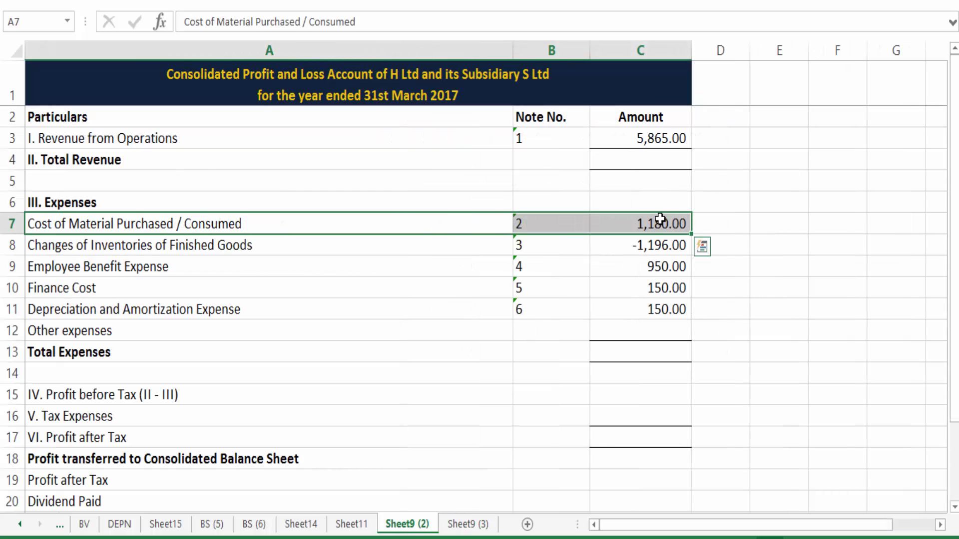
left_click(660, 220)
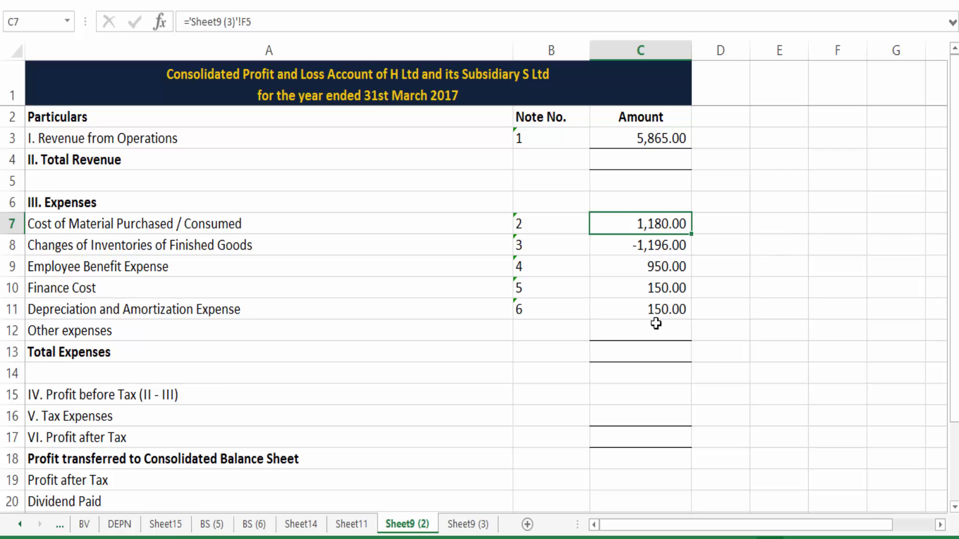
- On Sheet9 (3), add note number 7 in row 15 with the heading "Other Expenses:"
left_click(347, 336)
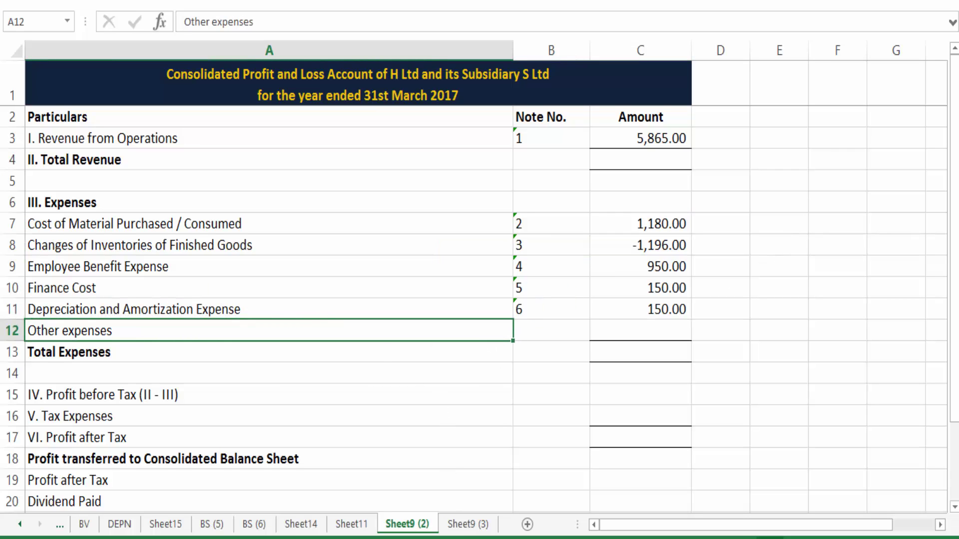
left_click(478, 530)
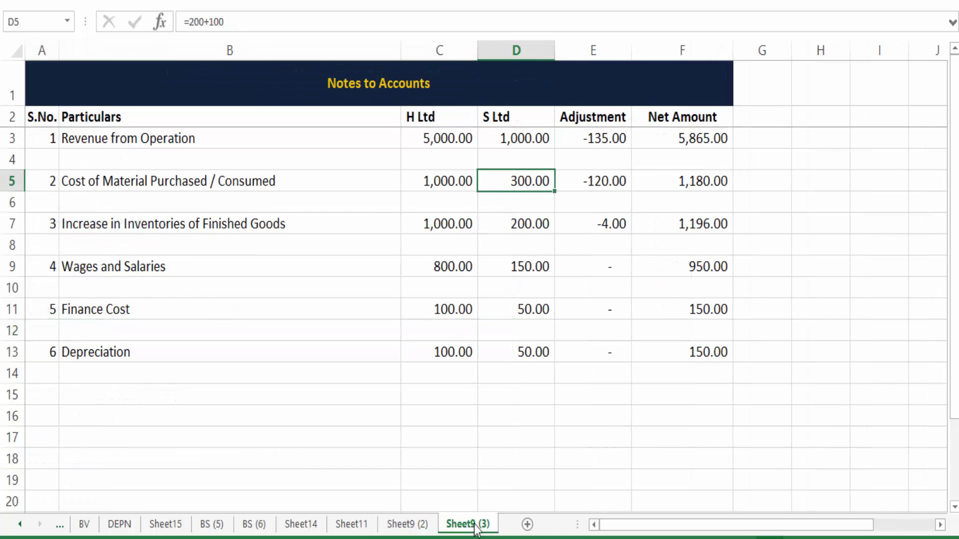
left_click(50, 392)
type("7")
key("Tab")
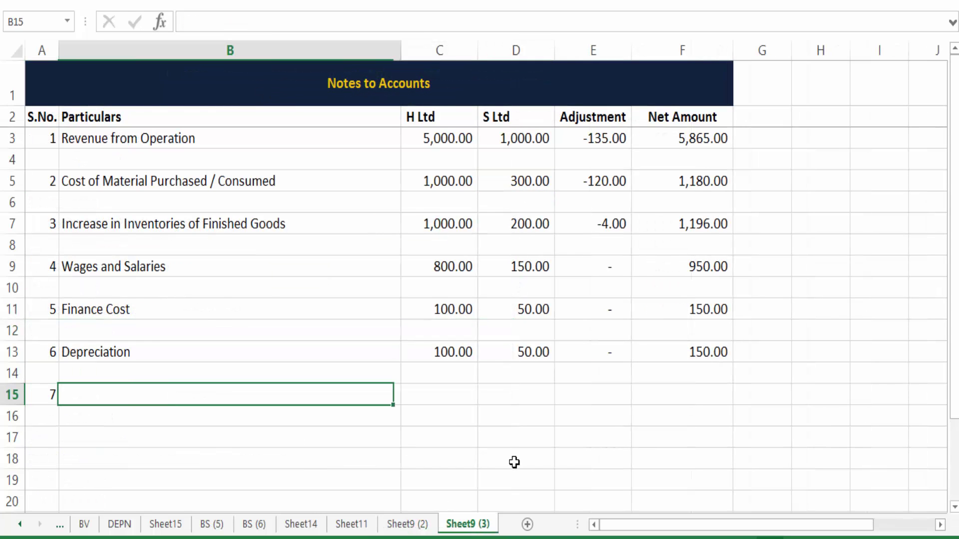
type("Other Expenses:")
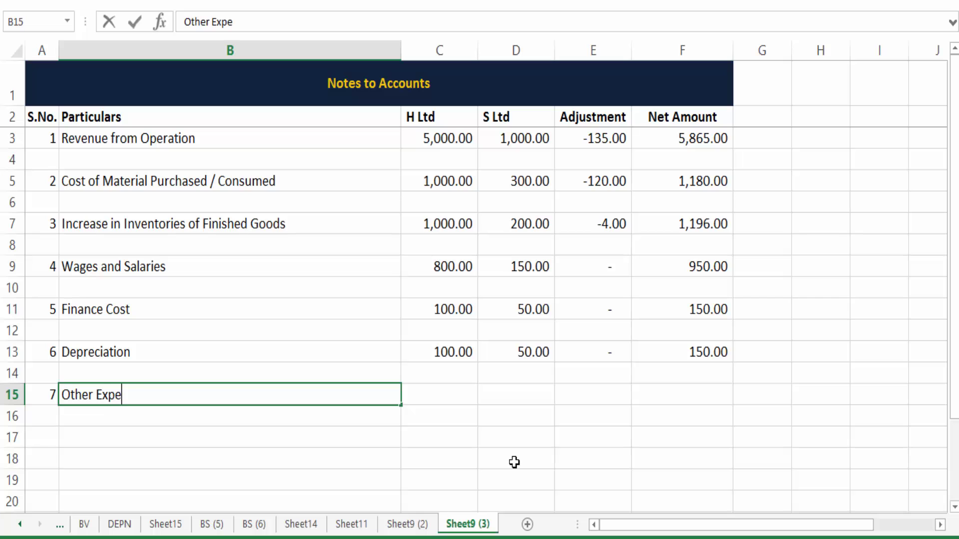
key("ctrl+Return")
key("Down")
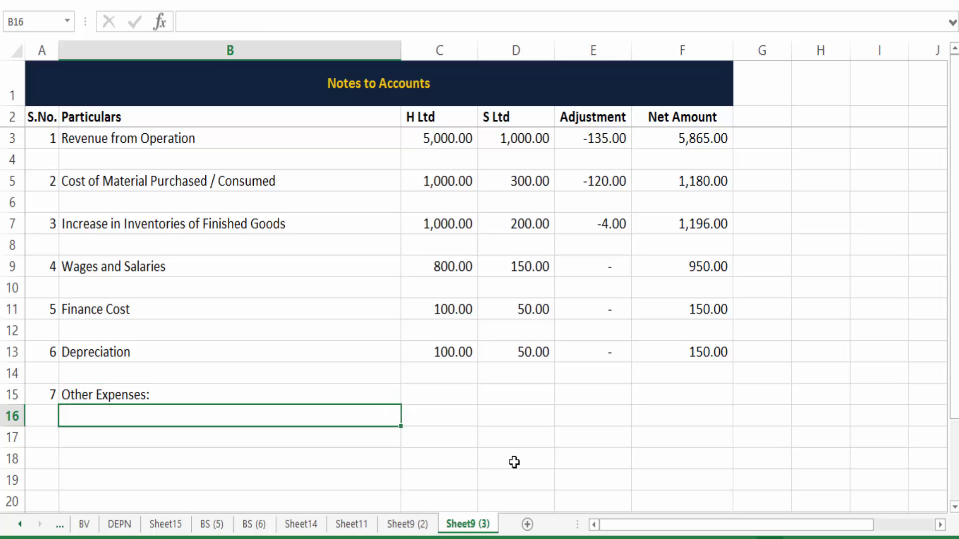
- Check the remaining expense items on Sheet11 and enter "i) Administrative Expenses" in B16 on Sheet9 (3)
key("ctrl+Page_Up")
key("ctrl+Page_Up")
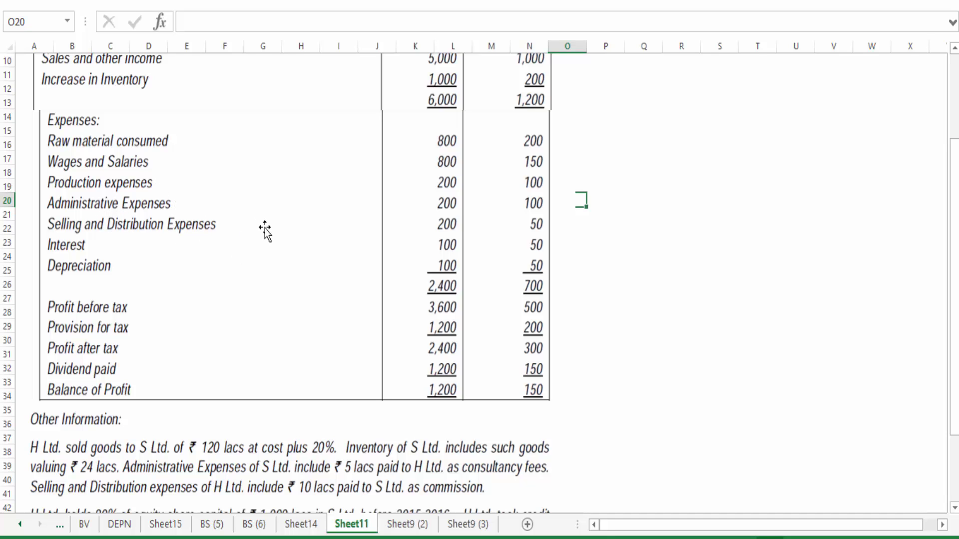
key("ctrl+Page_Down")
key("ctrl+Page_Down")
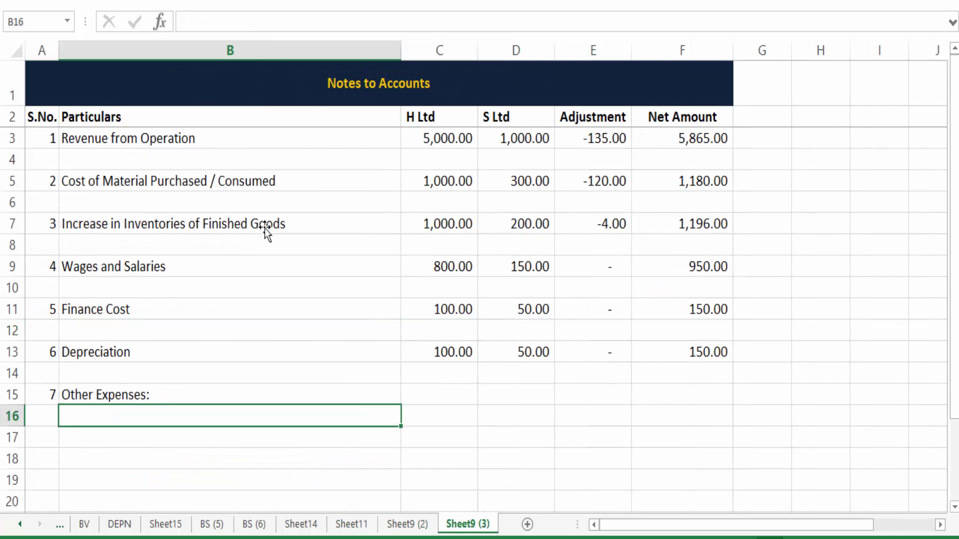
type("A")
key("BackSpace")
type("i) Administ")
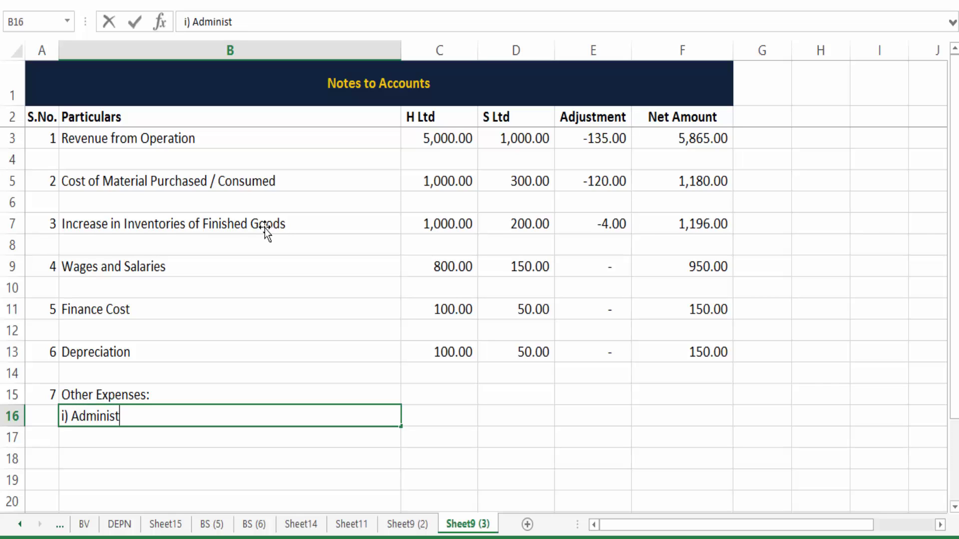
type("rative Expense")
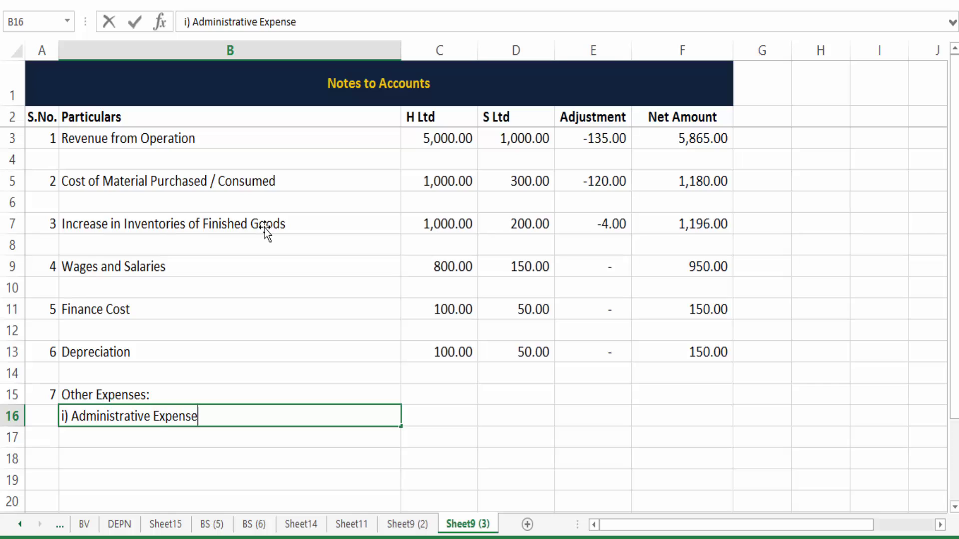
type("s")
key("Return")
- Enter "ii) Selling and Distribution Expenses" in B17 under Other Expenses
type("ii) S")
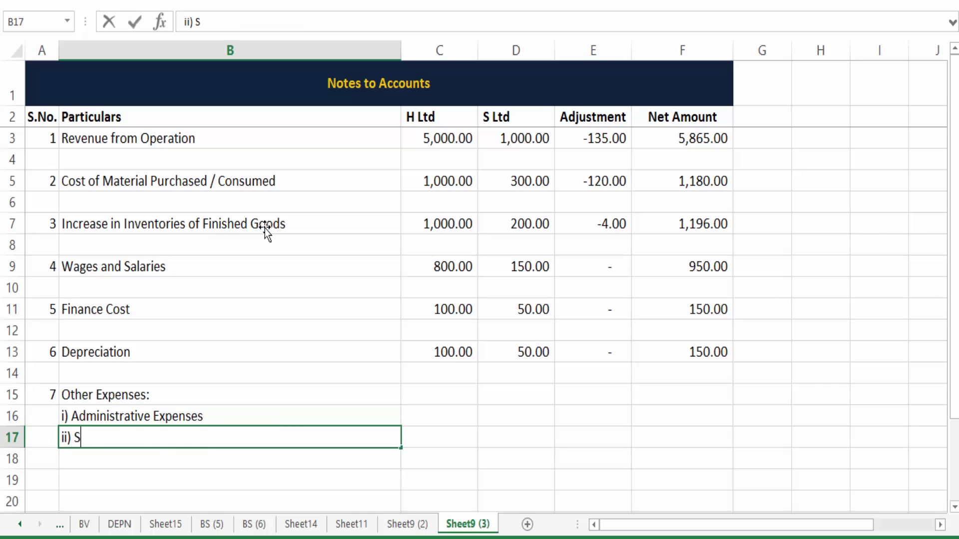
type("elling and Distri")
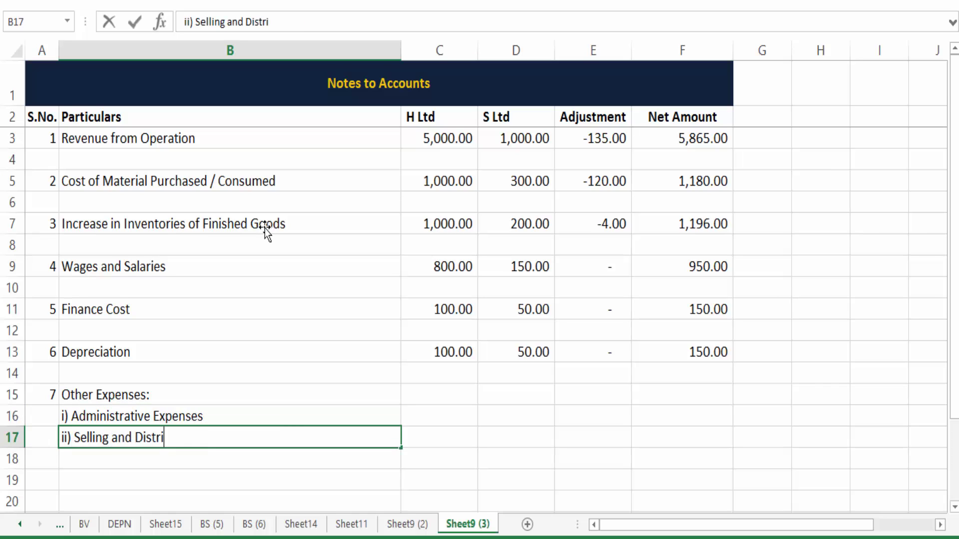
type("bution Expe")
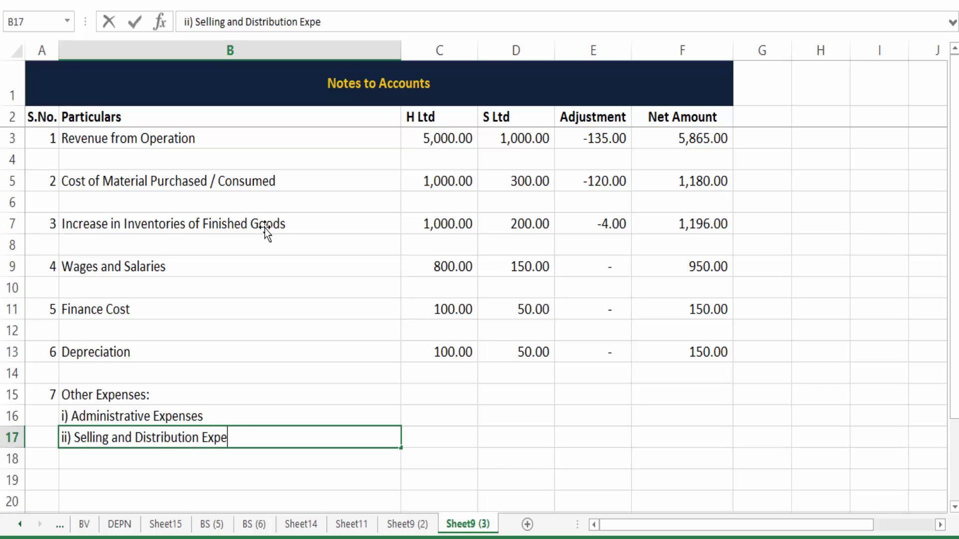
type("nses")
key("Return")
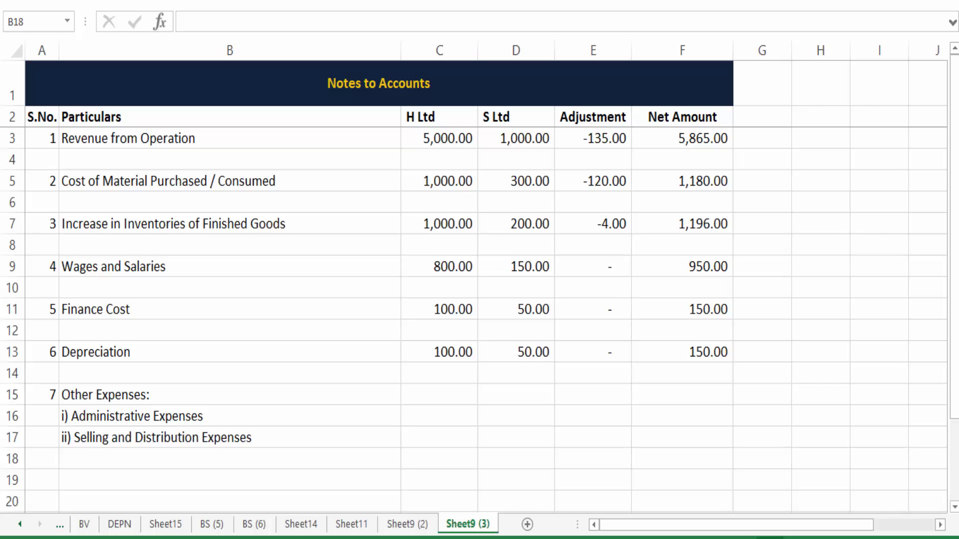
- Look up the Administrative Expenses on Sheet11 and enter 200 for H Ltd and 100 for S Ltd in row 16 on Sheet9 (3)
left_click(446, 414)
left_click(360, 526)
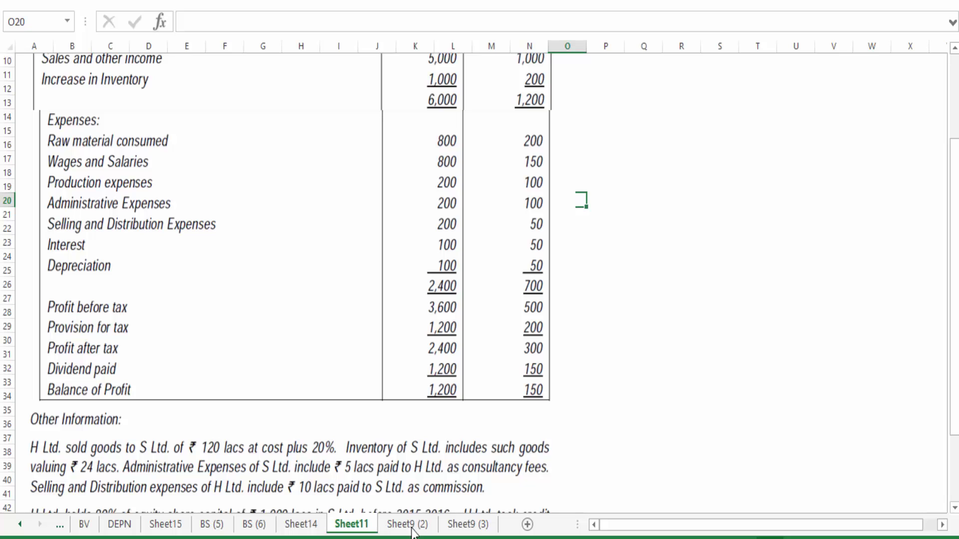
left_click(467, 525)
type("200")
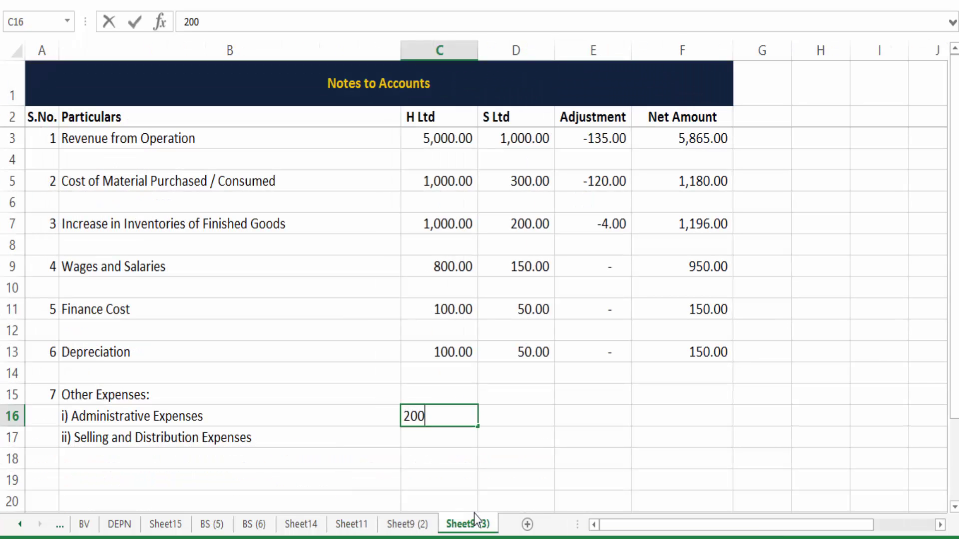
key("Tab")
type("100")
key("Return")
- Enter Selling and Distribution Expenses of 200 for H Ltd and 50 for S Ltd in row 17
key("Left")
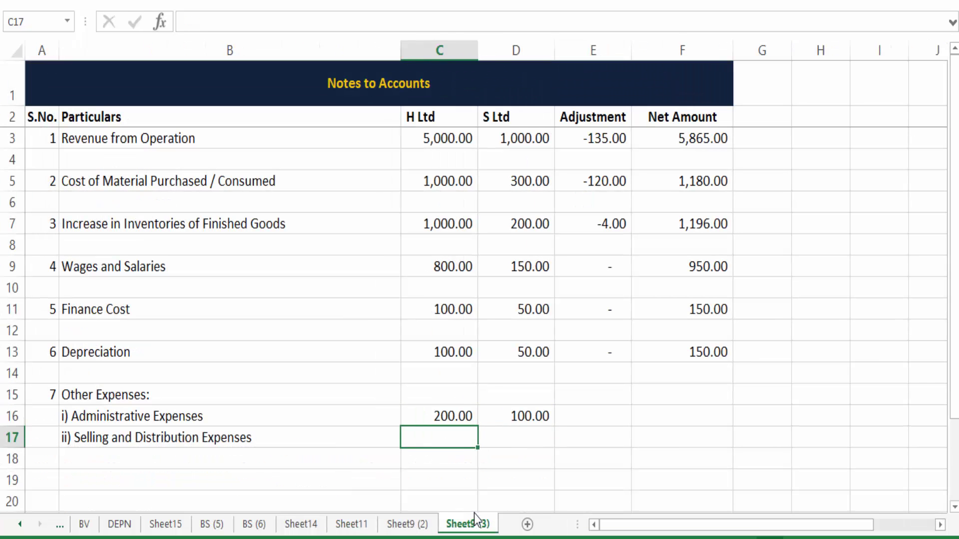
type("200")
key("Tab")
type("50")
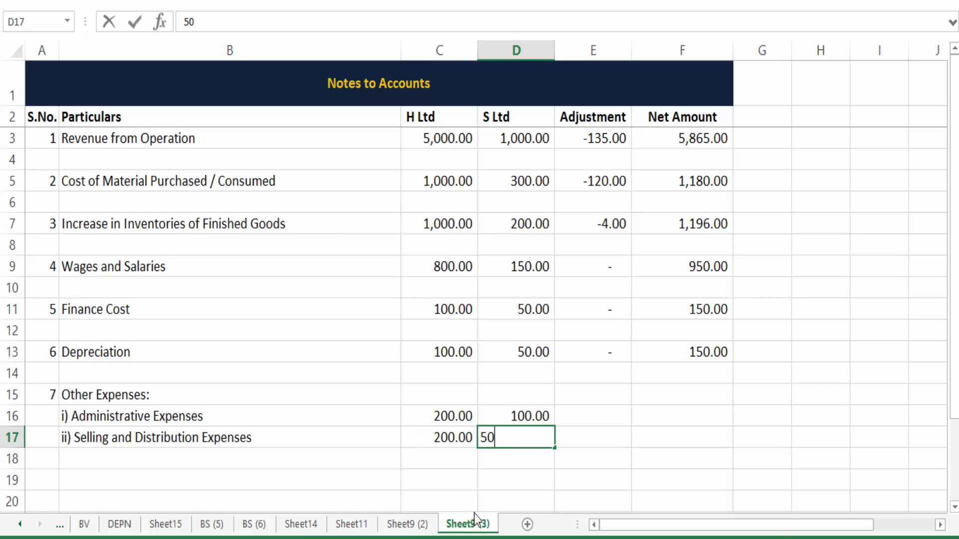
key("Tab")
- Check the consultancy fees in Sheet11's Other Information and enter an adjustment of -5 for Administrative Expenses in E16 on Sheet9 (3)
key("Up")
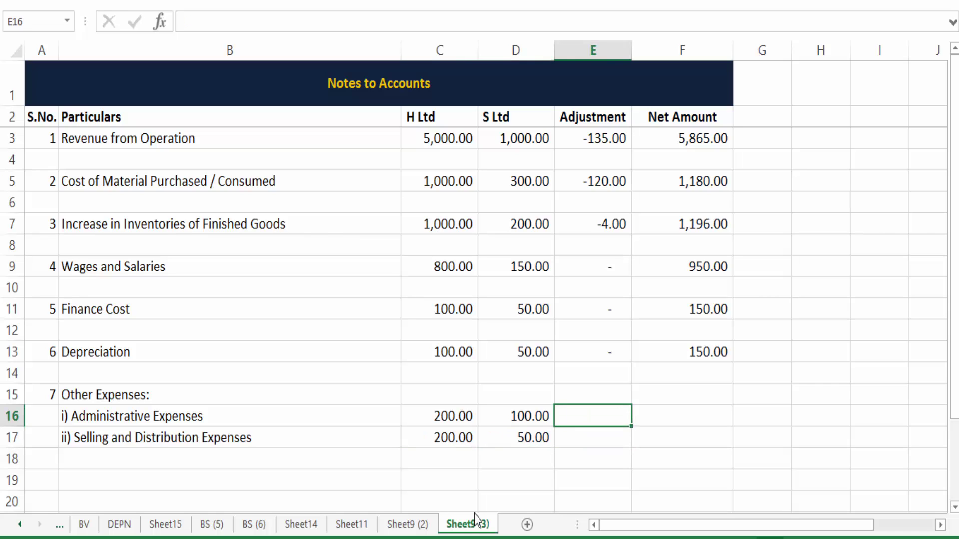
left_click(351, 524)
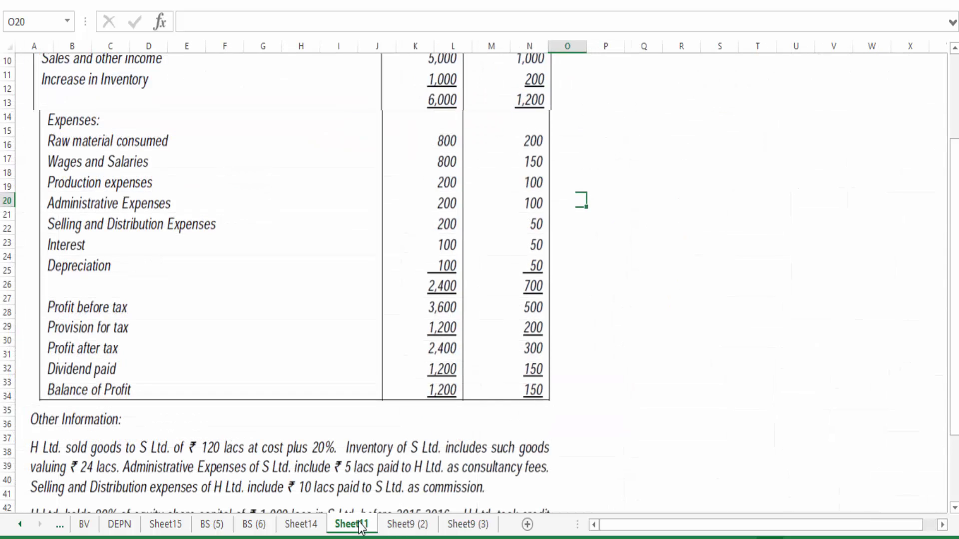
scroll(490, 425, "down", 1)
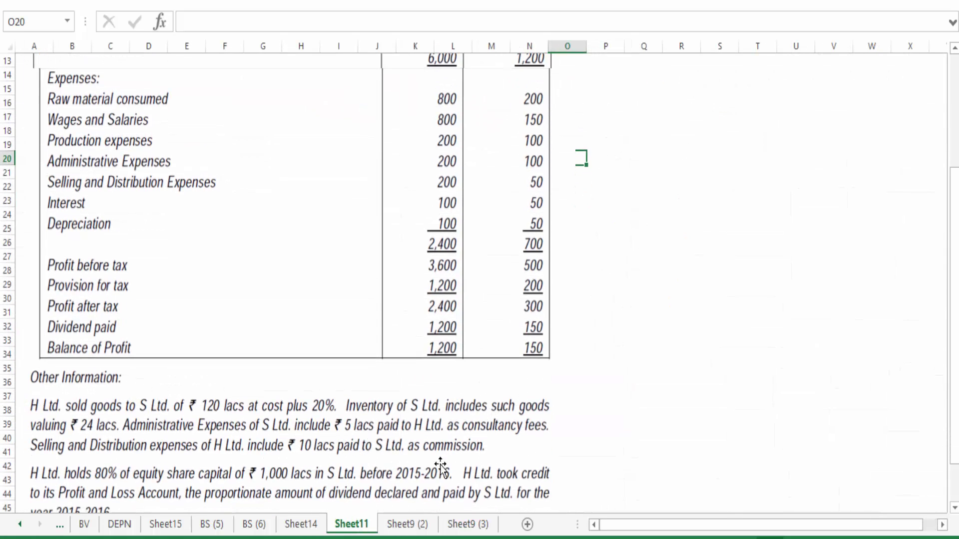
left_click(464, 524)
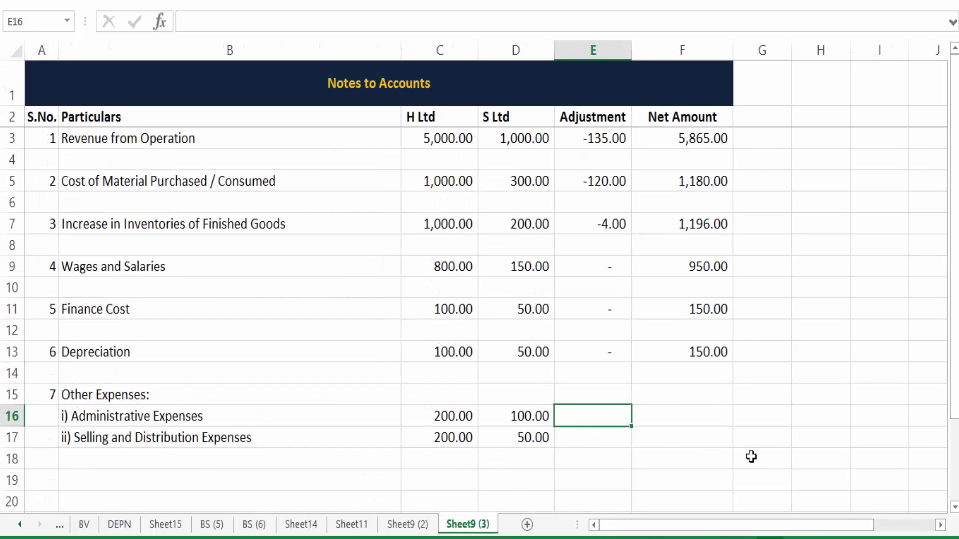
type("-5")
key("Return")
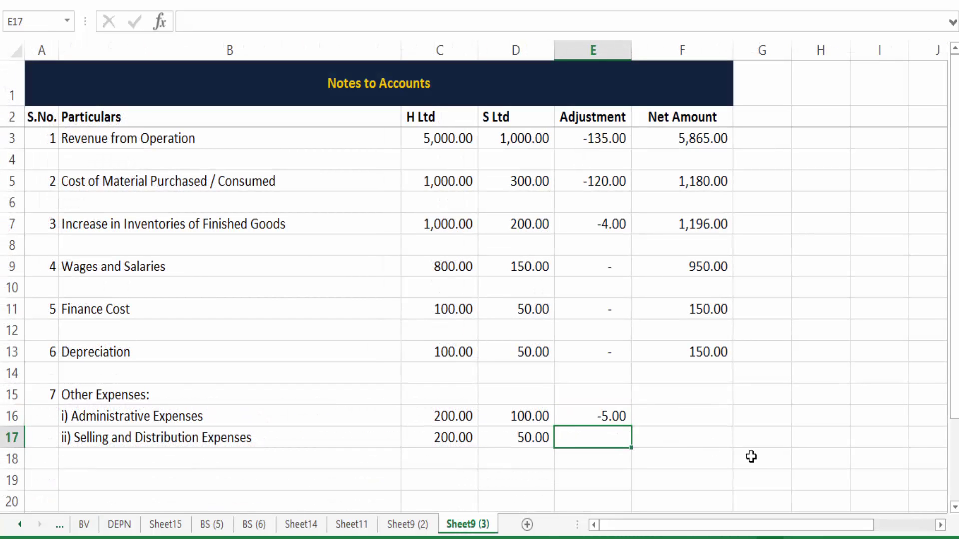
key("Up")
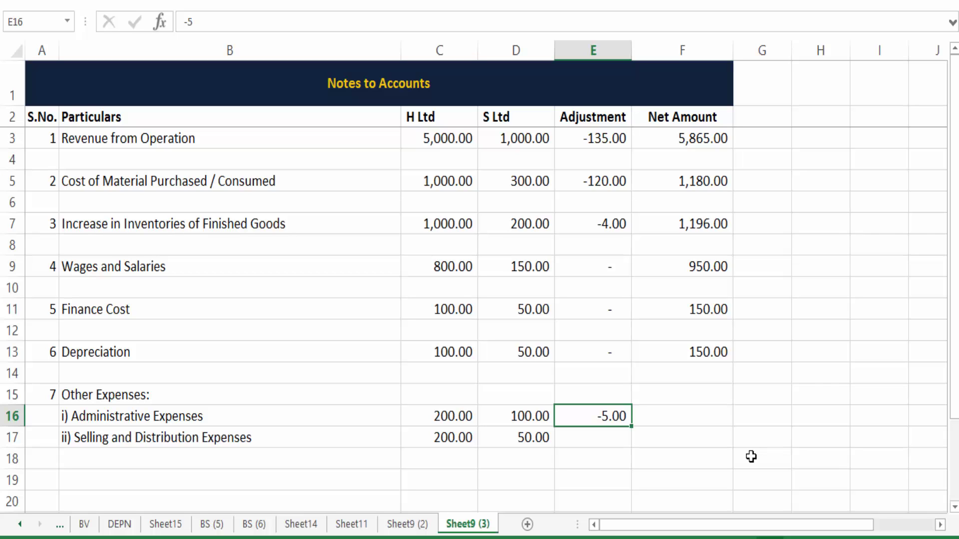
- Enter -10 in E17 for Selling and Distribution Expenses, and compare both Other Expenses adjustments with the Revenue from Operation adjustment formula in E3
key("Down")
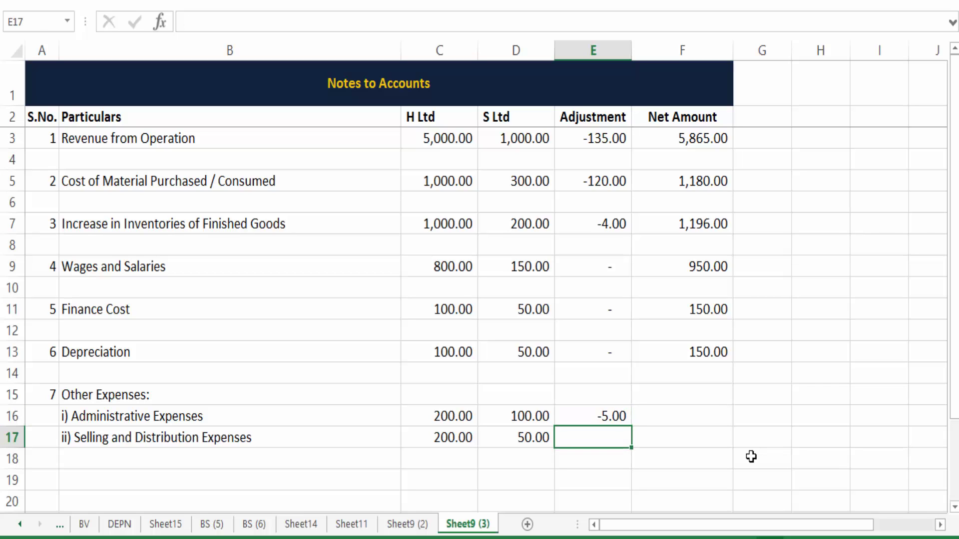
type("-10")
key("Return")
key("Up")
key("shift+Up")
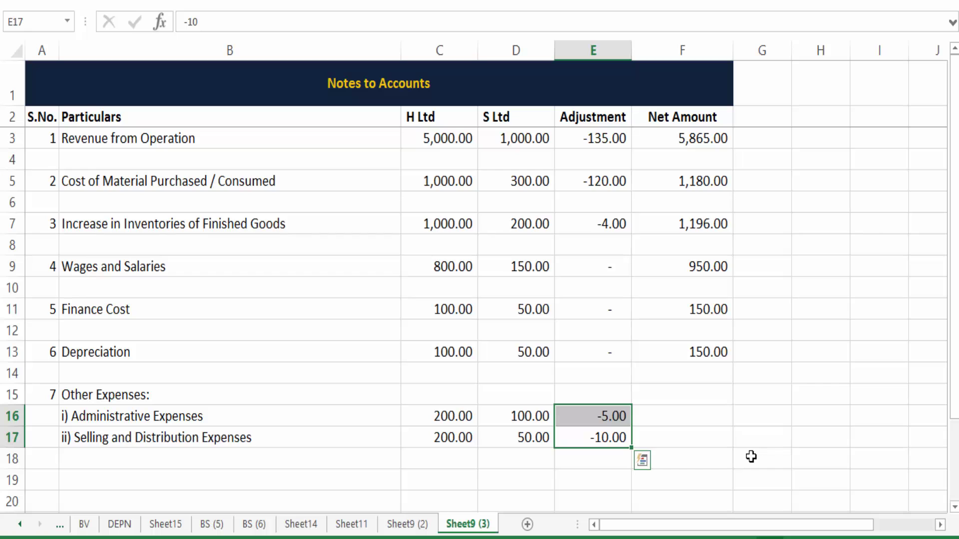
left_click(599, 143)
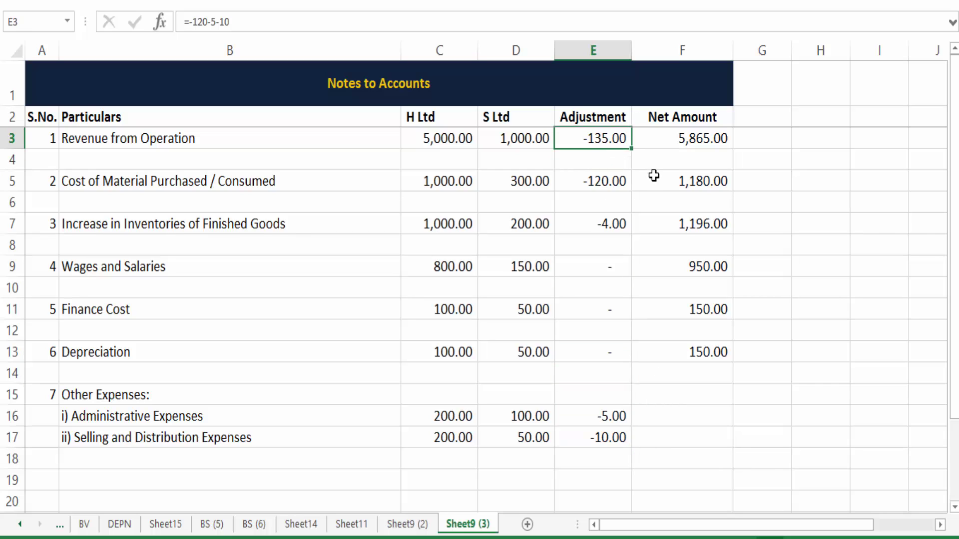
key("F2")
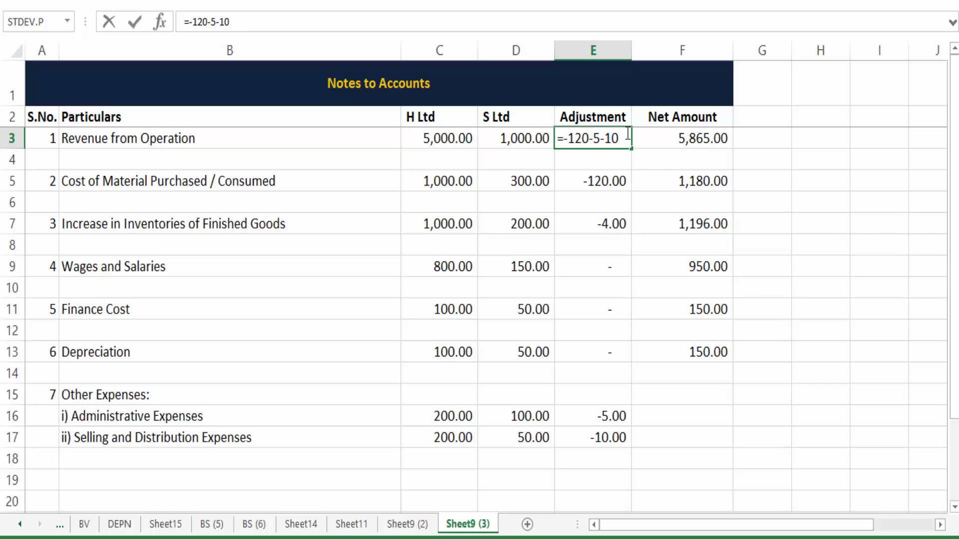
left_click_drag(621, 138, 588, 138)
left_click_drag(610, 442, 607, 400)
- Calculate the Net Amount of Administrative Expenses in F16 with a SUM of C16:E16
left_click(672, 414)
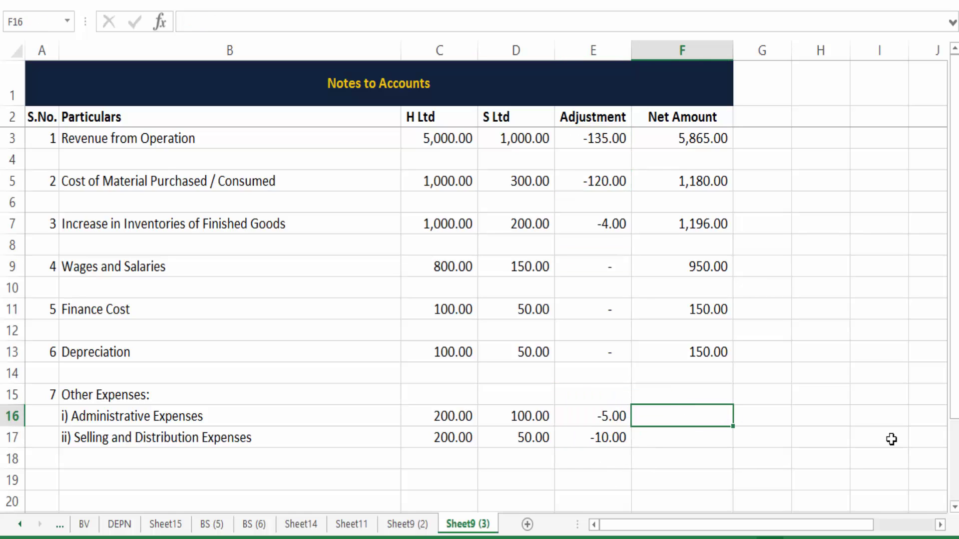
type("=sum(")
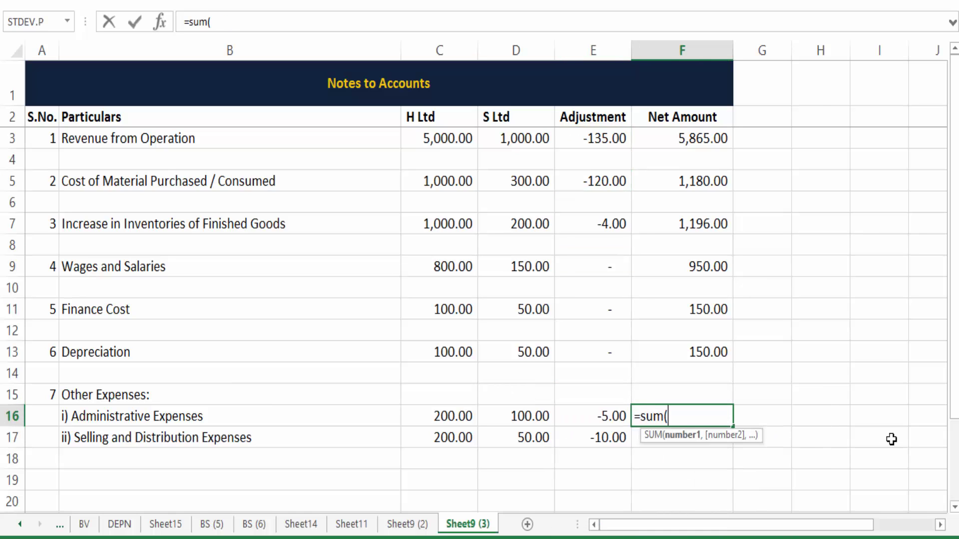
key("Left")
key("shift+Left")
key("shift+Left")
type(")")
key("Return")
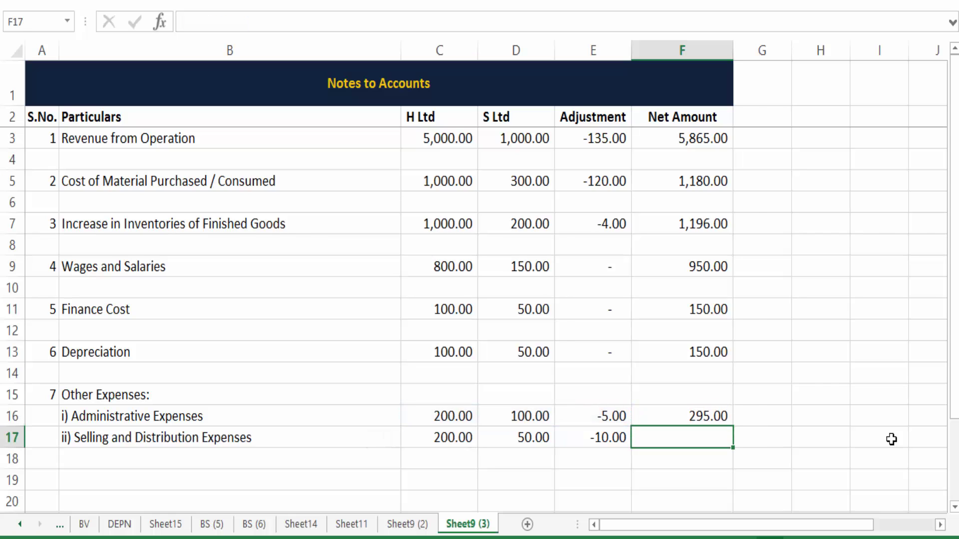
- Copy the Net Amount formula from F16 to F17 for Selling and Distribution Expenses
key("Up")
key("Down")
key("Up")
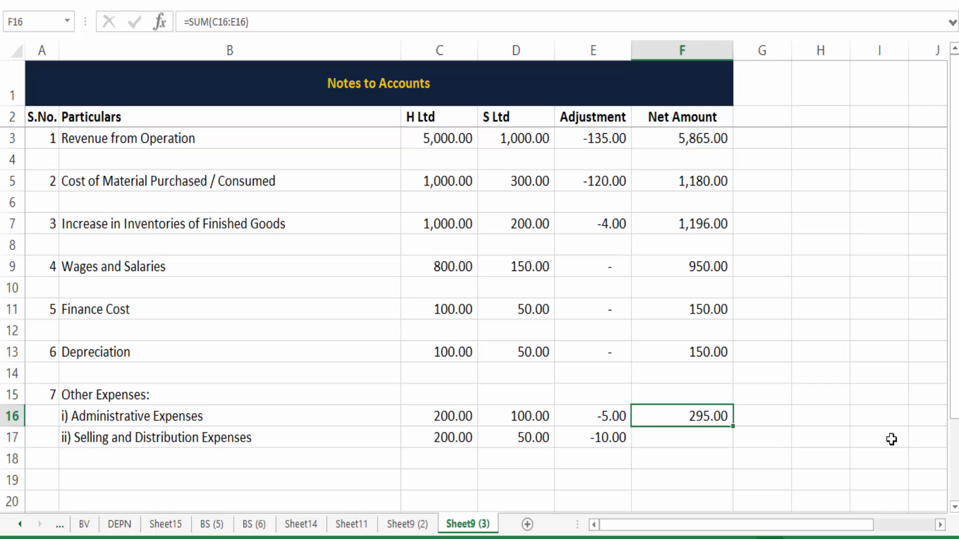
key("ctrl+c")
key("Down")
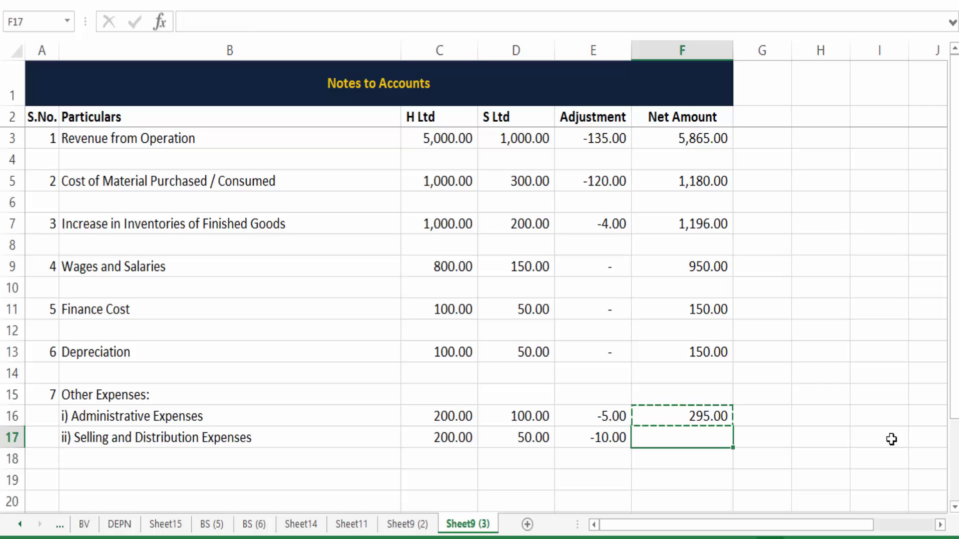
key("Return")
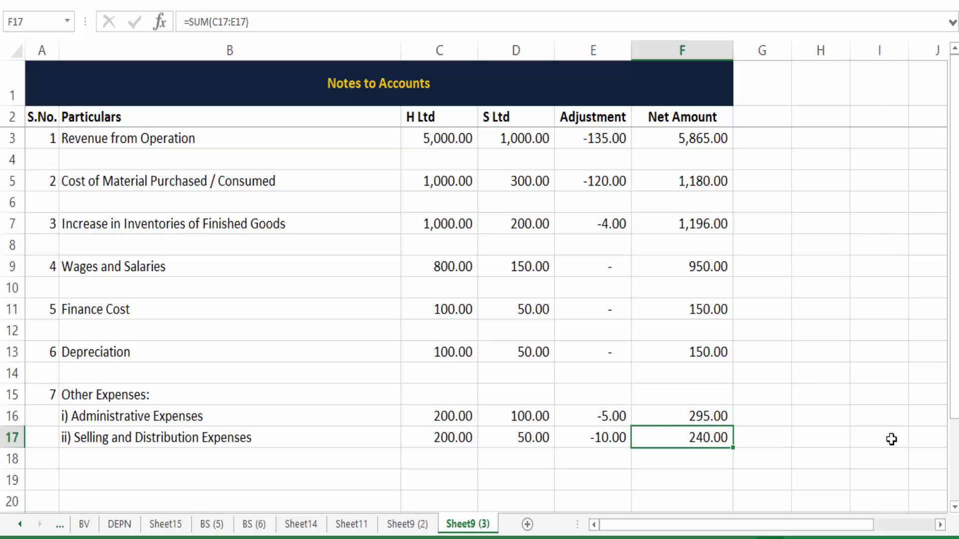
- Total the Other Expenses in F18 by adding the two net amounts with =F16+F17
key("Up")
key("Up")
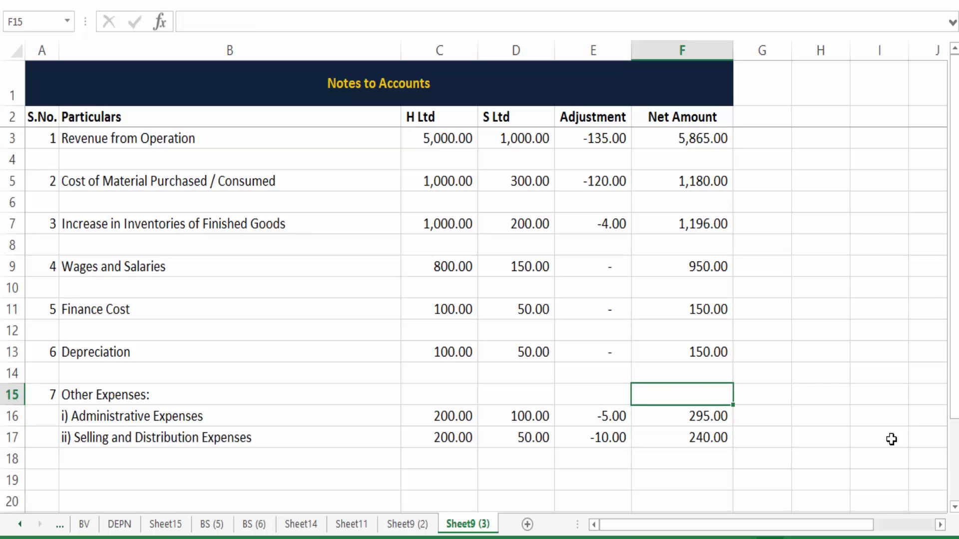
key("Down")
key("Down")
key("Down")
type("=")
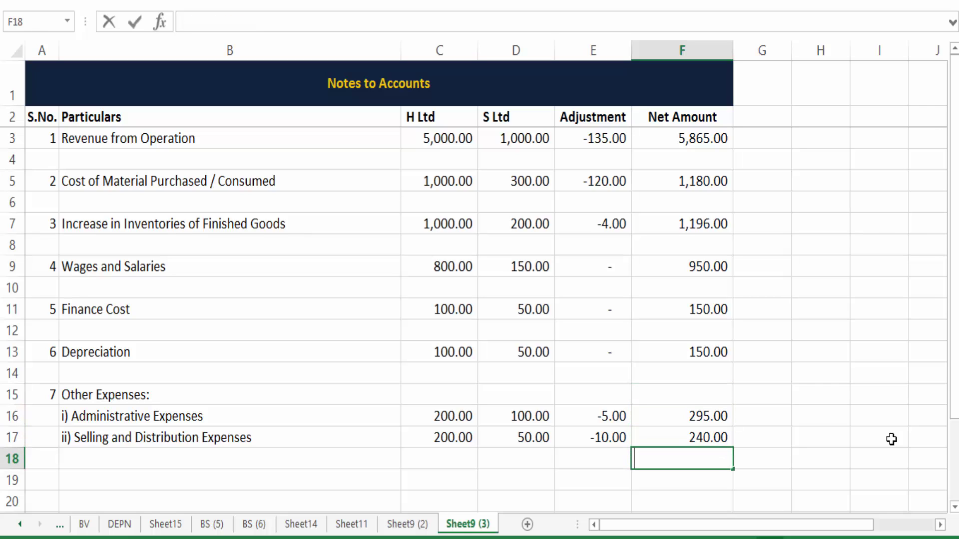
key("Up")
key("Up")
type("+")
key("Up")
key("Return")
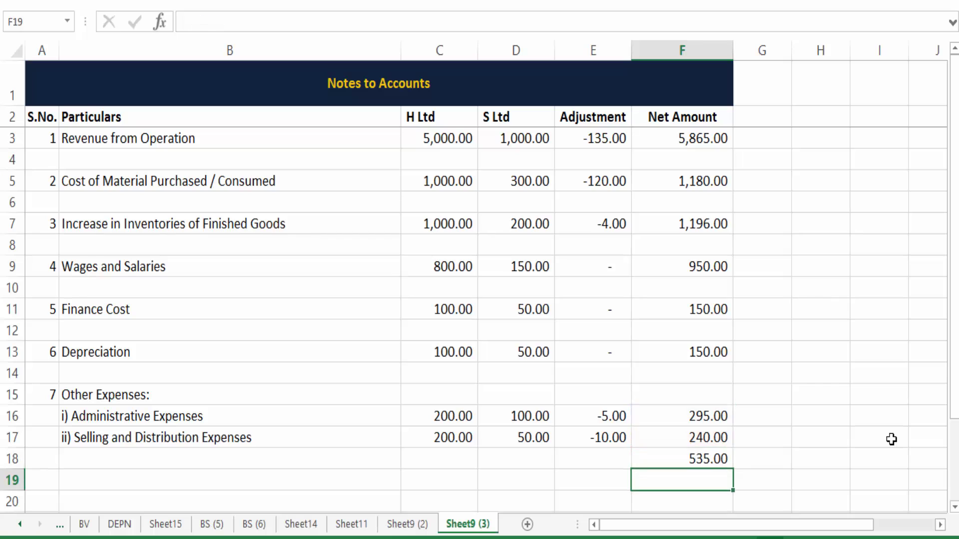
- Make the Other Expenses total in F18 bold and underlined, and underline the amount in F17
key("Up")
key("ctrl+b")
key("ctrl+u")
key("Up")
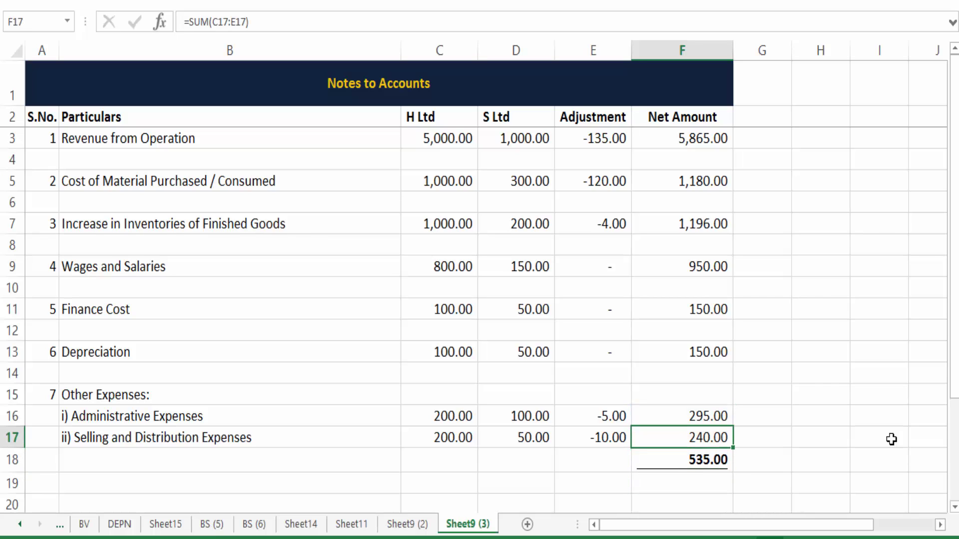
key("ctrl+u")
key("Down")
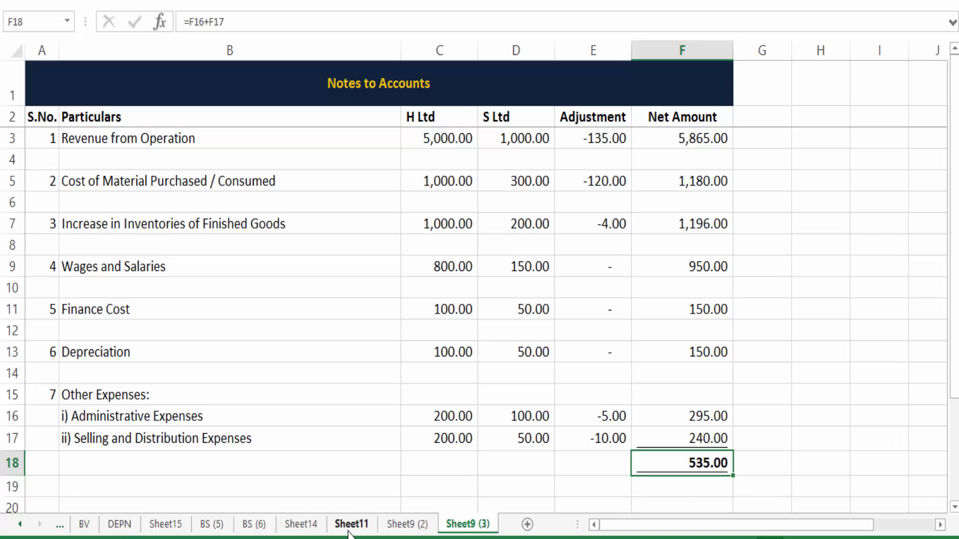
- On Sheet9 (2), enter note number 7 for Other expenses and link its amount in C12 to F18 of Sheet9 (3)
left_click(390, 531)
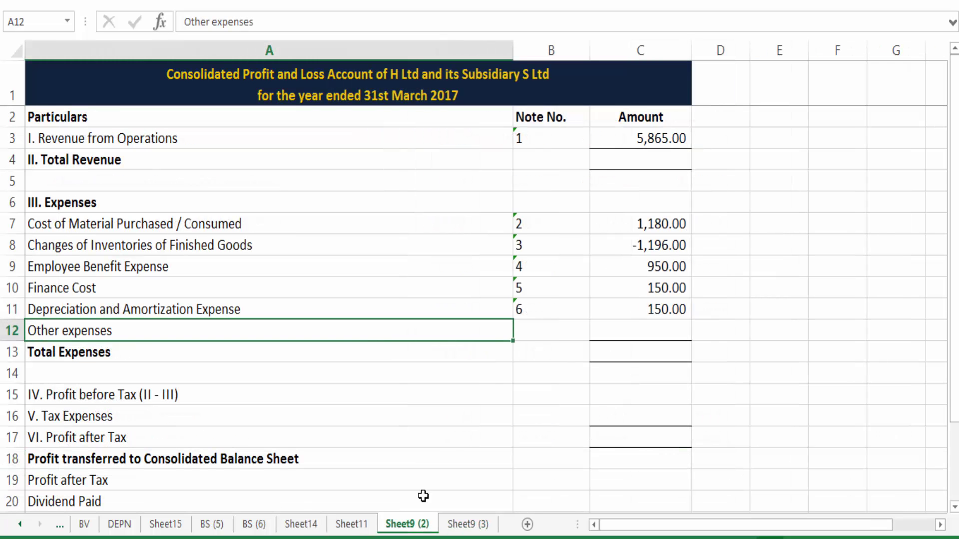
left_click(545, 333)
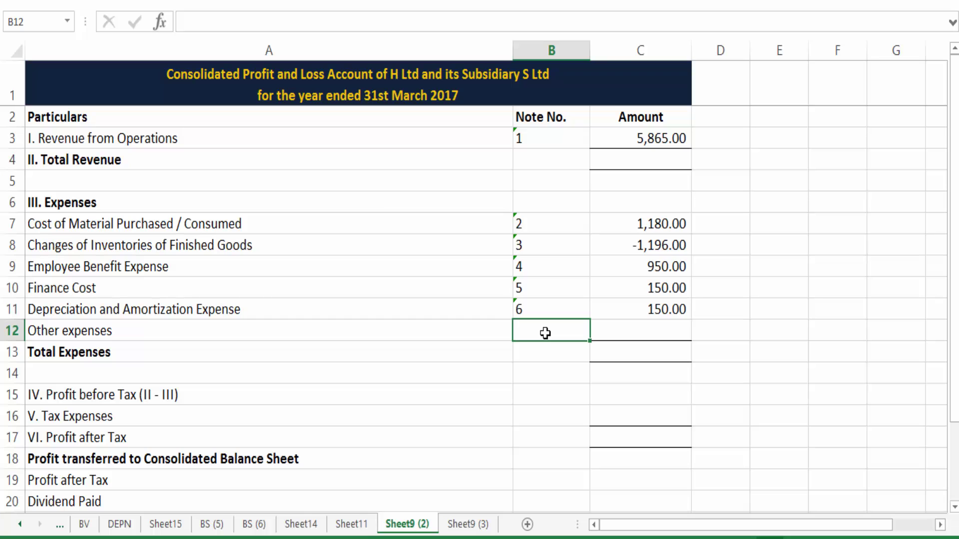
type("7")
key("Tab")
type("=")
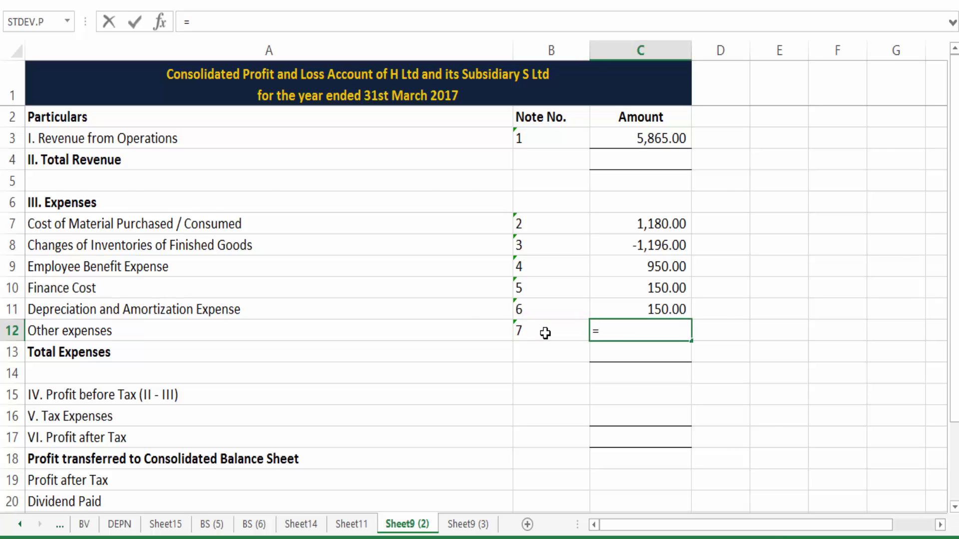
key("ctrl+Page_Down")
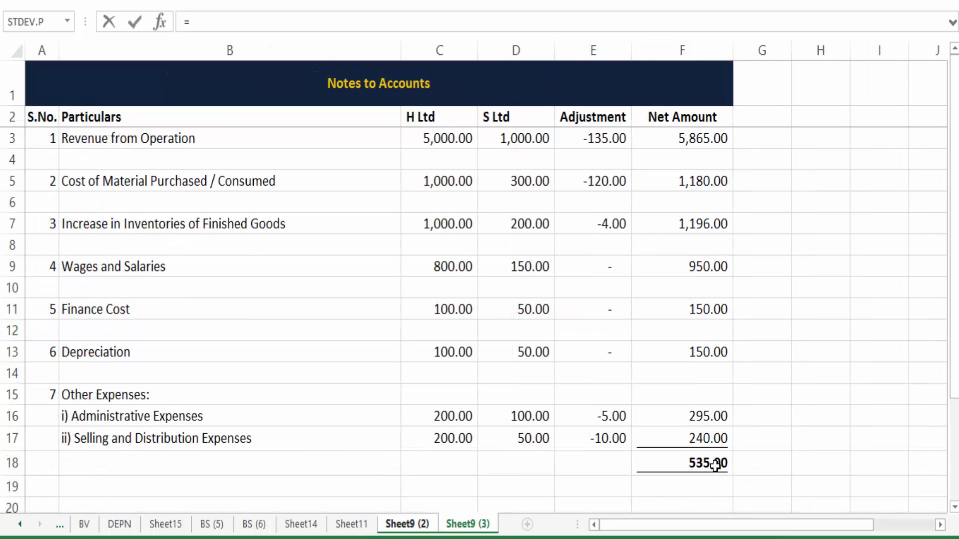
left_click(715, 465)
key("Return")
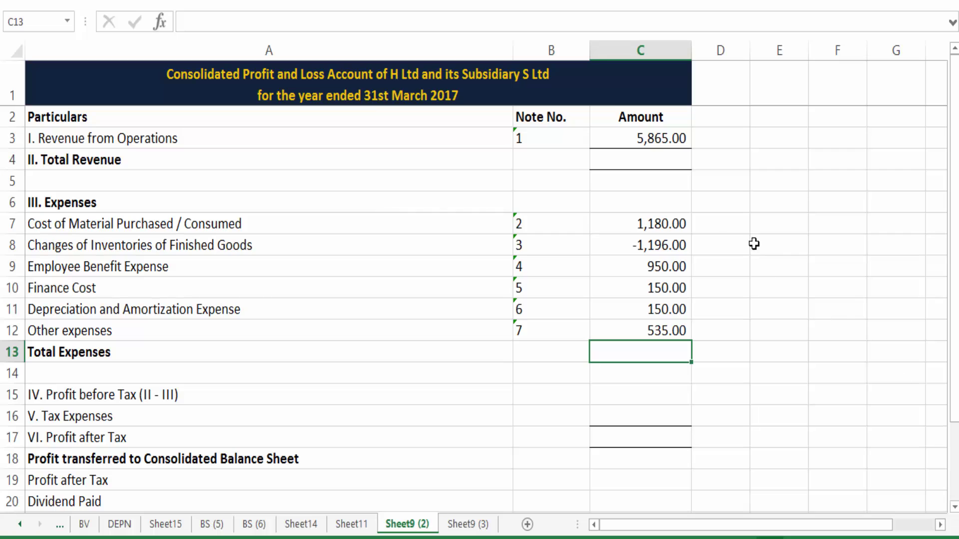
- Set Total Revenue in C4 equal to Revenue from Operations in C3 and make the amount bold
left_click(640, 156)
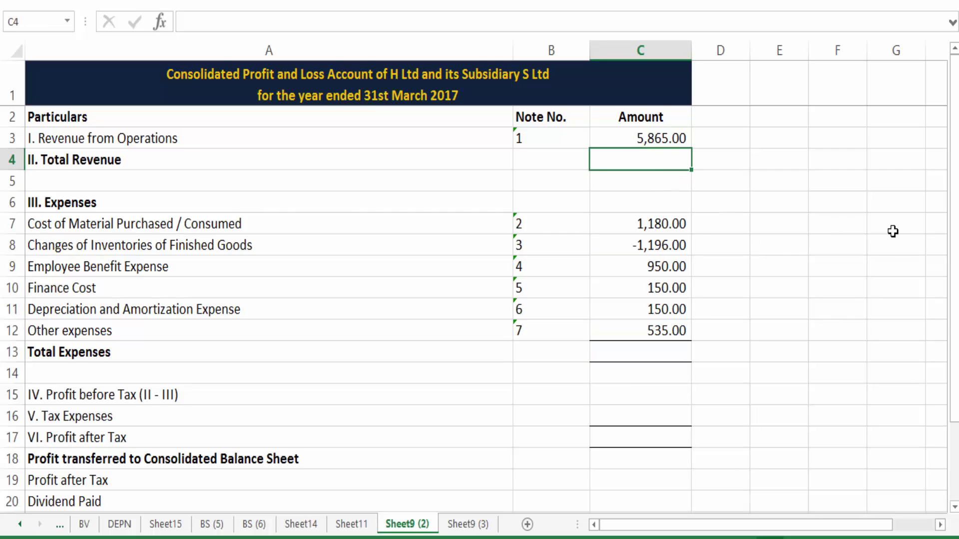
type("=")
key("Up")
key("Return")
key("Down")
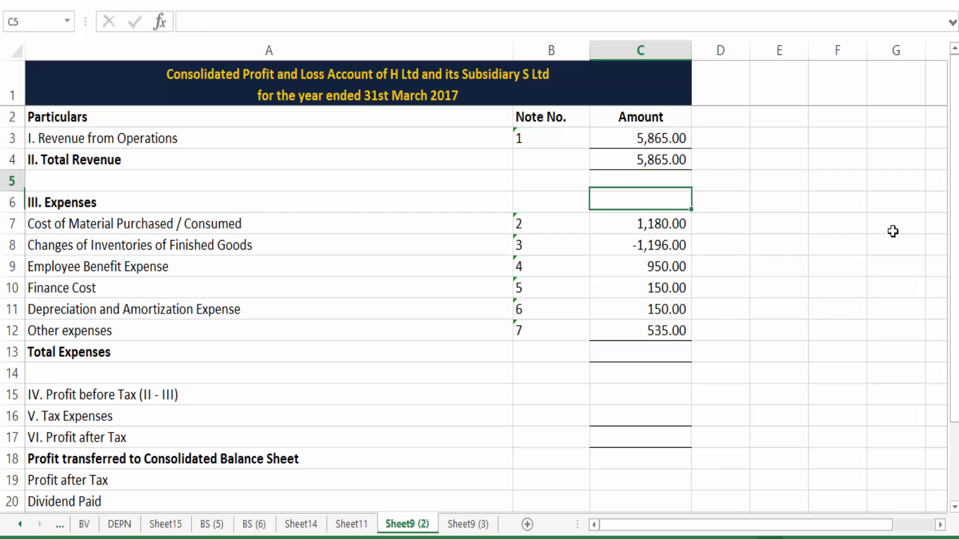
key("Up")
key("Up")
key("ctrl+b")
key("alt+h")
key("b")
key("b")
- Calculate Total Expenses in C13 with a SUM of C7:C12 and make the amount bold
key("Down")
key("Down")
key("Down")
key("Down")
key("Down")
key("Down")
key("Down")
key("Down")
key("Down")
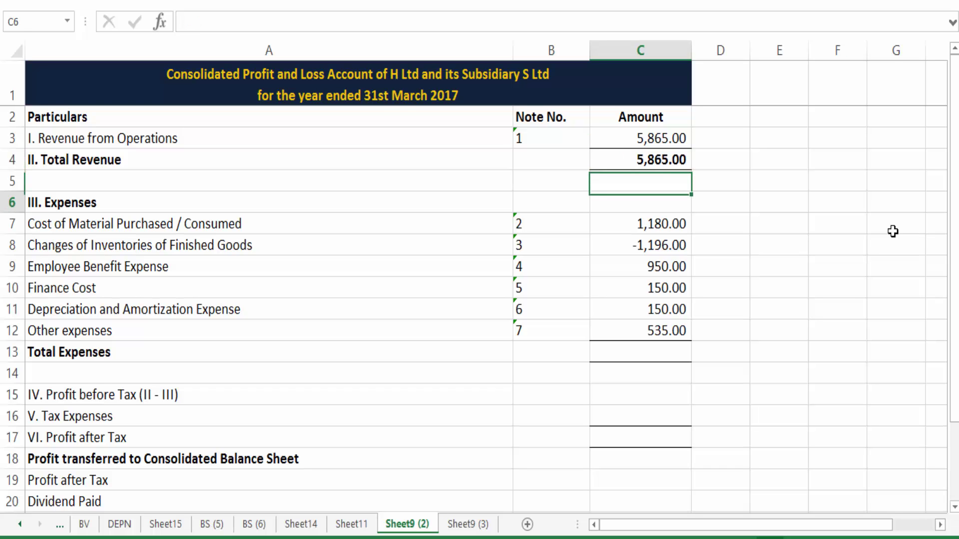
type("=sum")
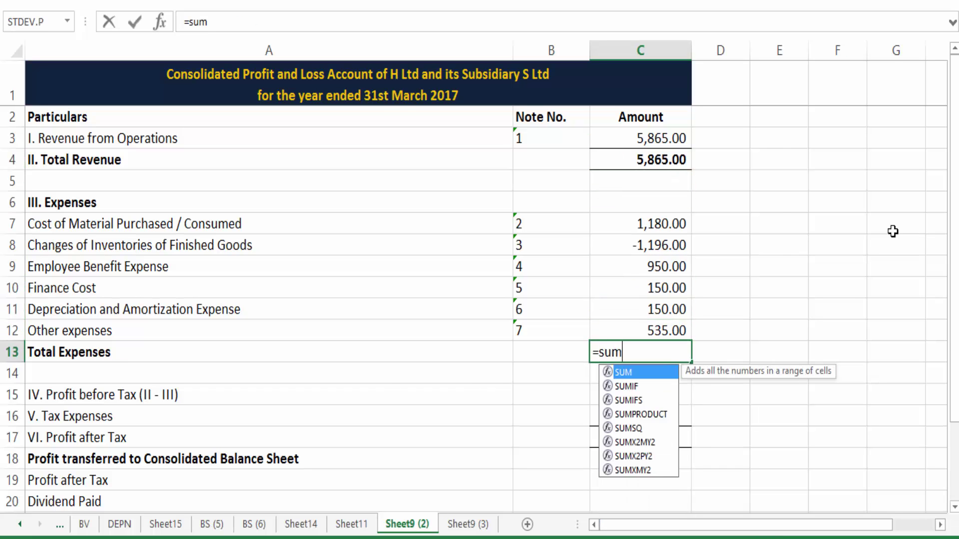
type("(")
key("Up")
key("shift+Up")
key("shift+Up")
key("shift+Up")
key("shift+Up")
key("shift+Up")
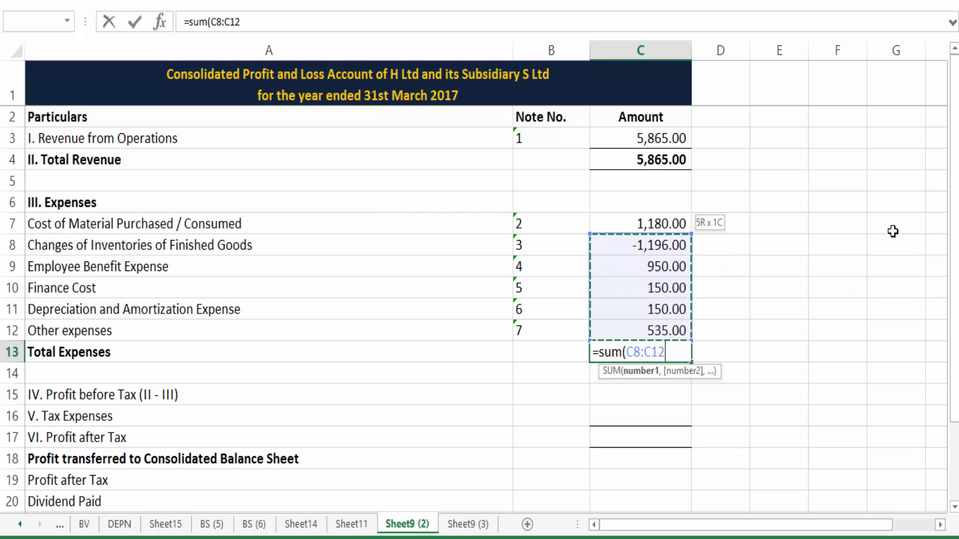
type(")")
key("Return")
key("Up")
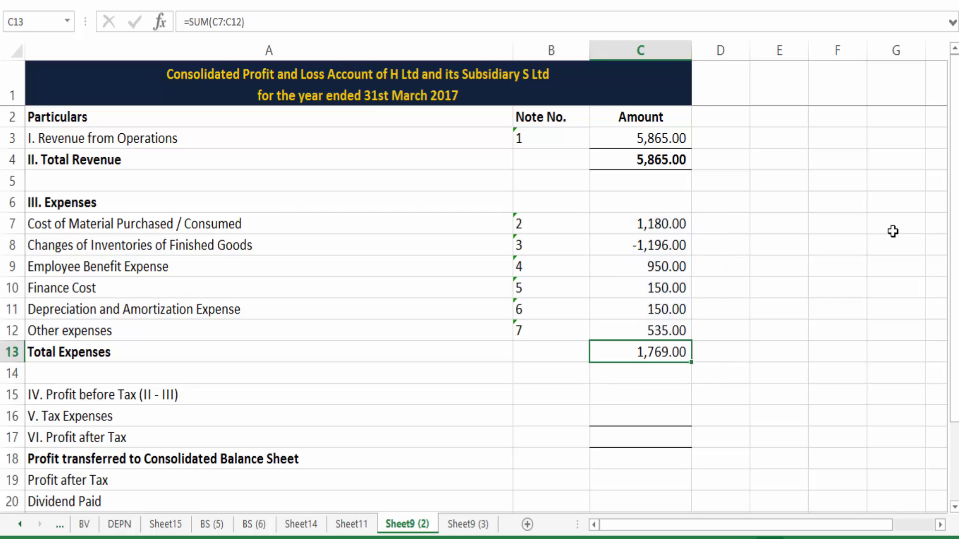
key("ctrl+b")
key("Down")
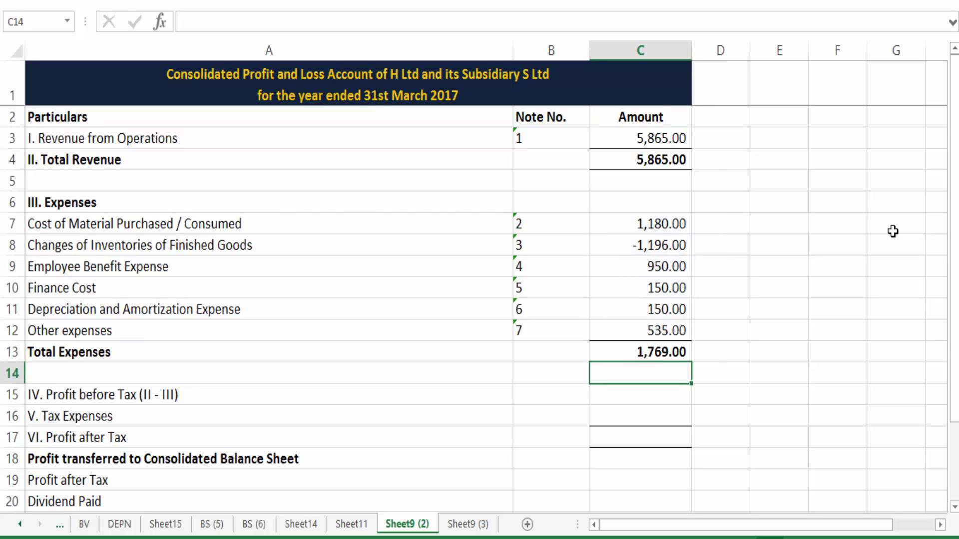
- Calculate Profit before Tax in C15 as Total Revenue minus Total Expenses with =C4-C13
key("Down")
type("=")
key("Up")
key("Up")
key("Up")
key("Up")
key("Up")
key("Up")
key("Up")
key("Up")
key("Up")
key("Up")
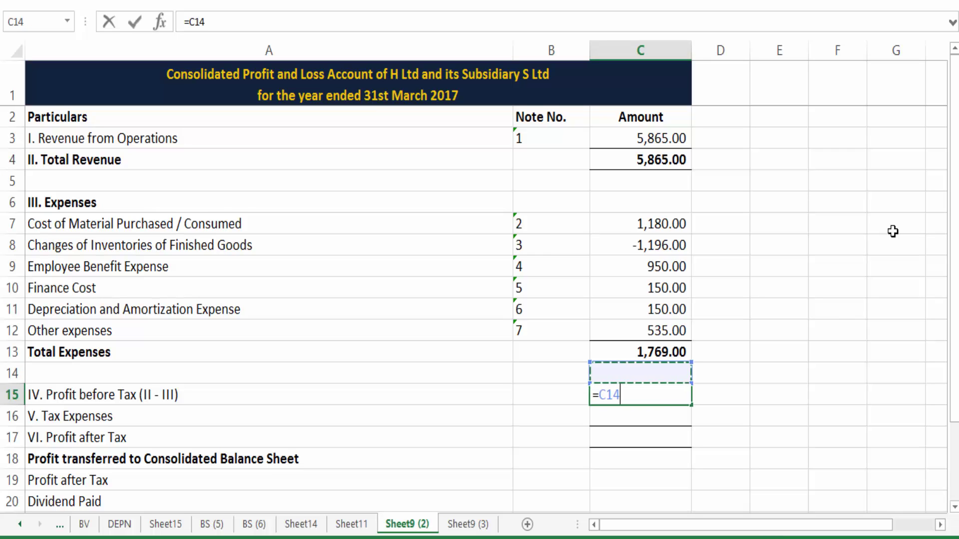
key("Up")
type("-")
key("Up")
key("Up")
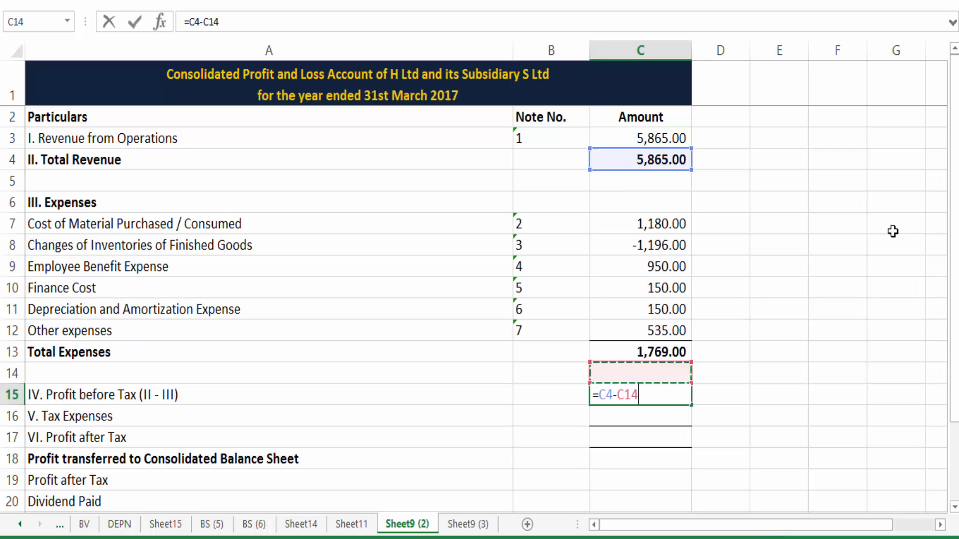
key("ctrl+Return")
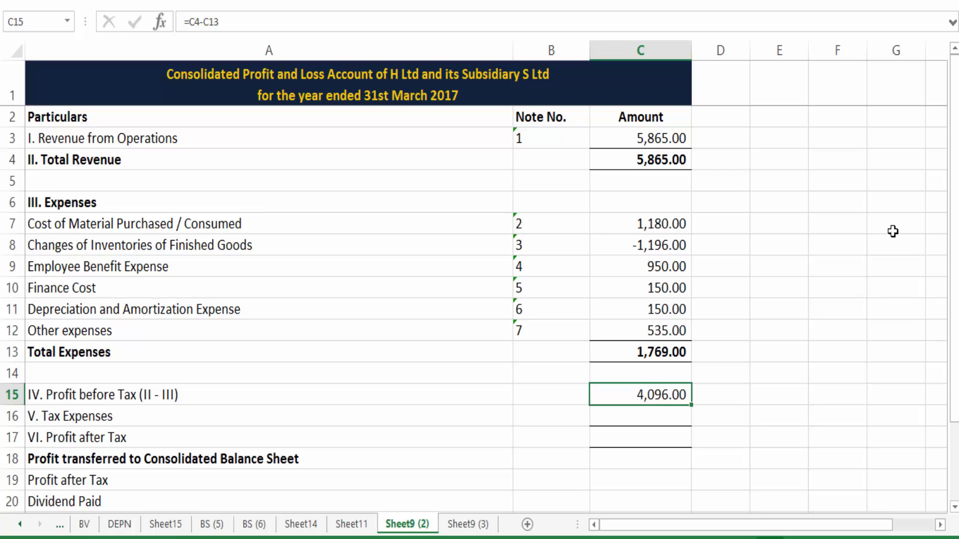
key("Down")
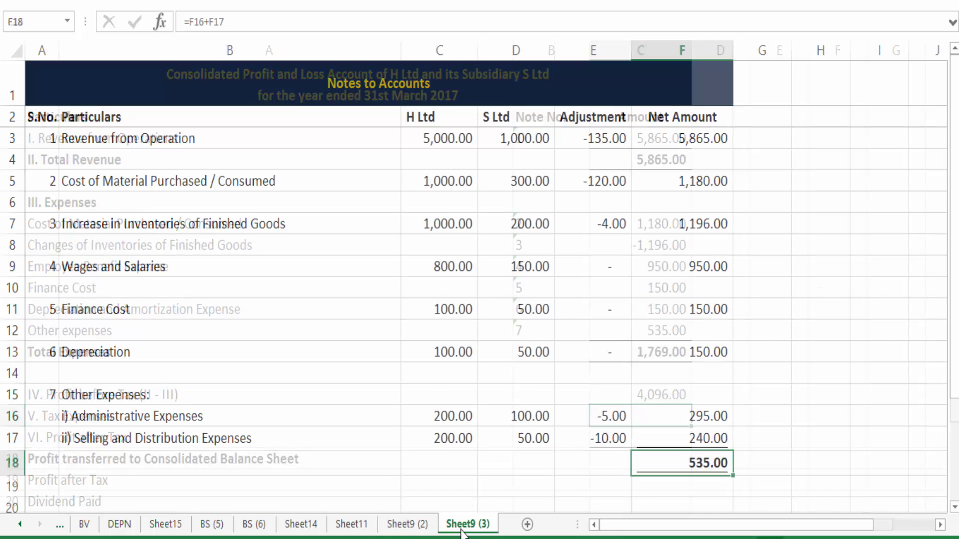
- Add note 8, Tax Expenses, in row 19 of the Notes to Accounts on Sheet9 (3)
left_click(482, 523)
left_click(51, 480)
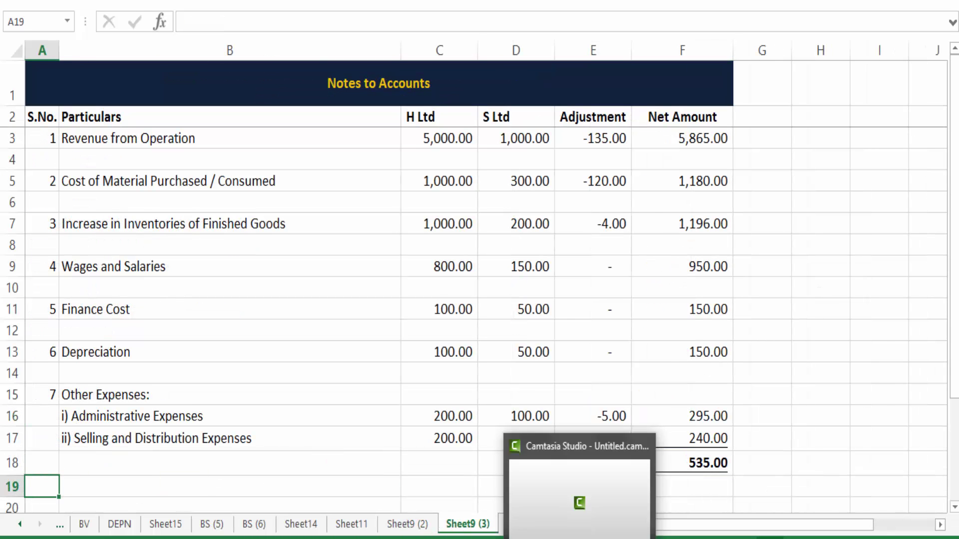
type("8")
key("Tab")
type("Tax E")
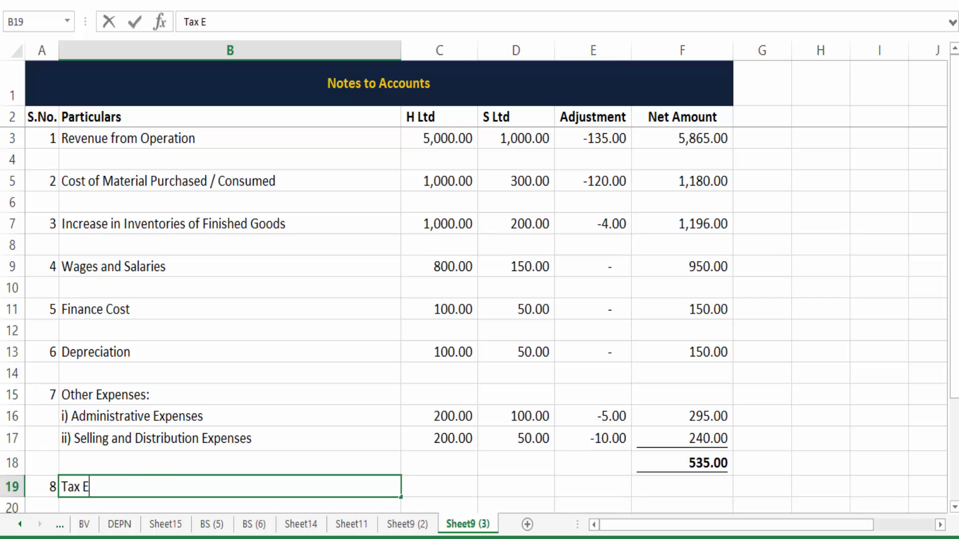
type("xpenses")
key("Tab")
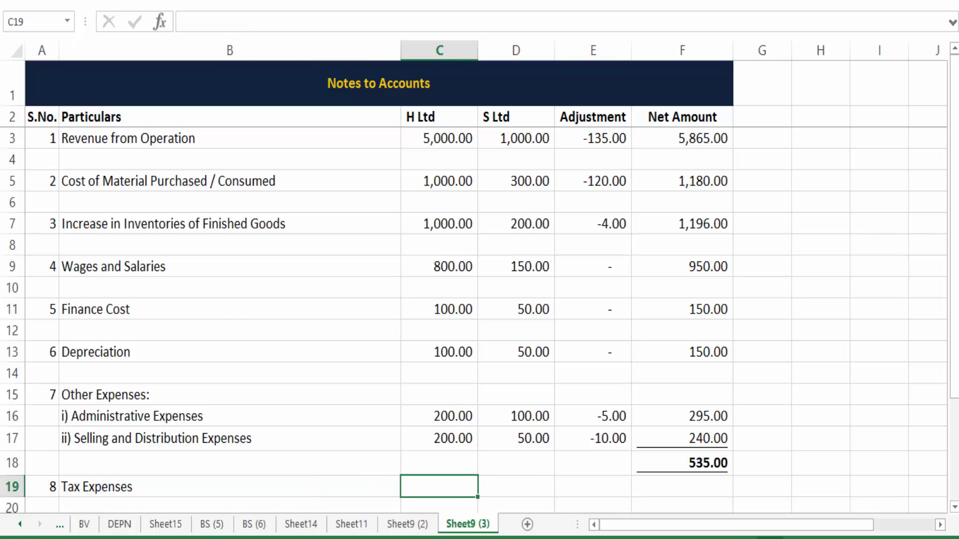
- Look up the Provision for tax on Sheet11 and enter 1200 for H Ltd in C19 on Sheet9 (3)
key("ctrl+Page_Up")
key("ctrl+Page_Up")
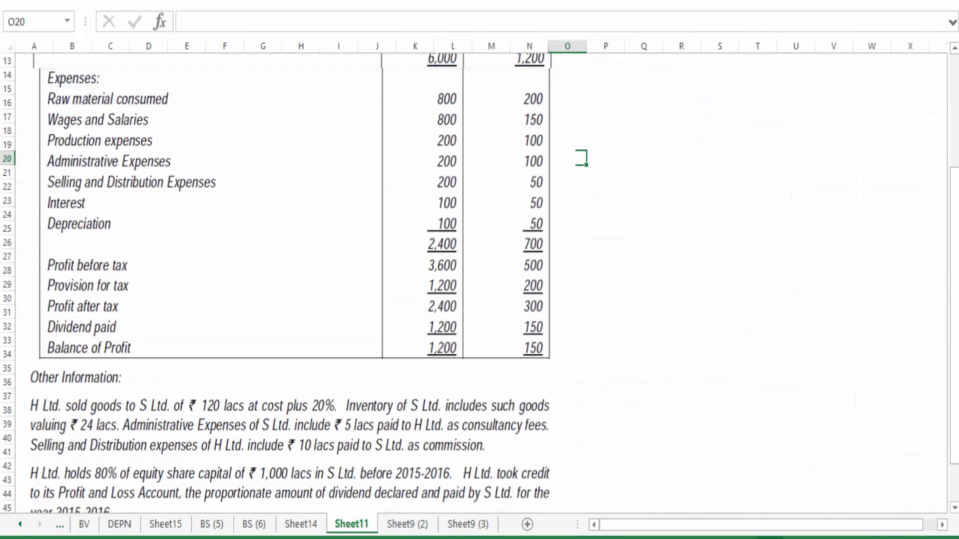
key("Down")
key("Down")
key("Down")
key("Down")
key("Down")
key("Down")
key("Down")
key("Down")
key("Down")
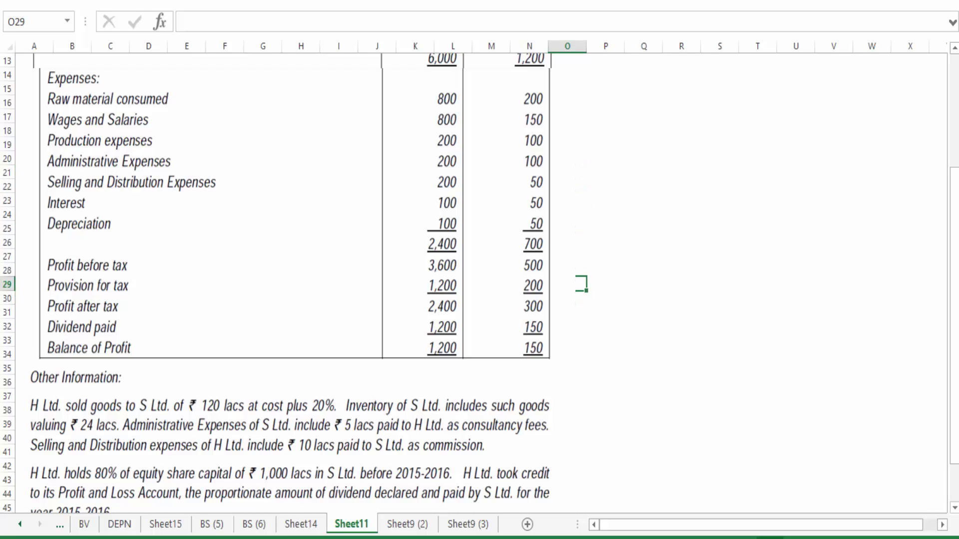
key("ctrl+Page_Down")
key("ctrl+Page_Down")
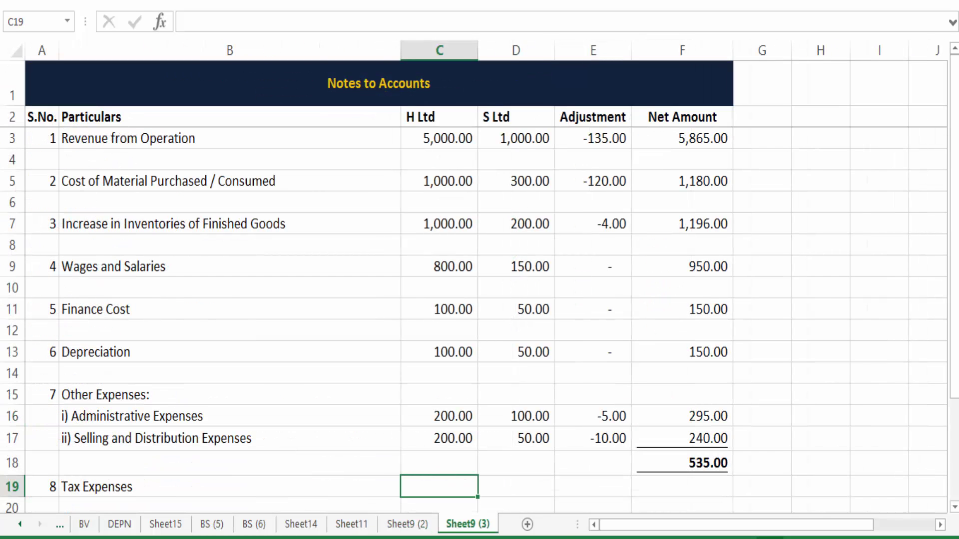
type("1200")
key("Tab")
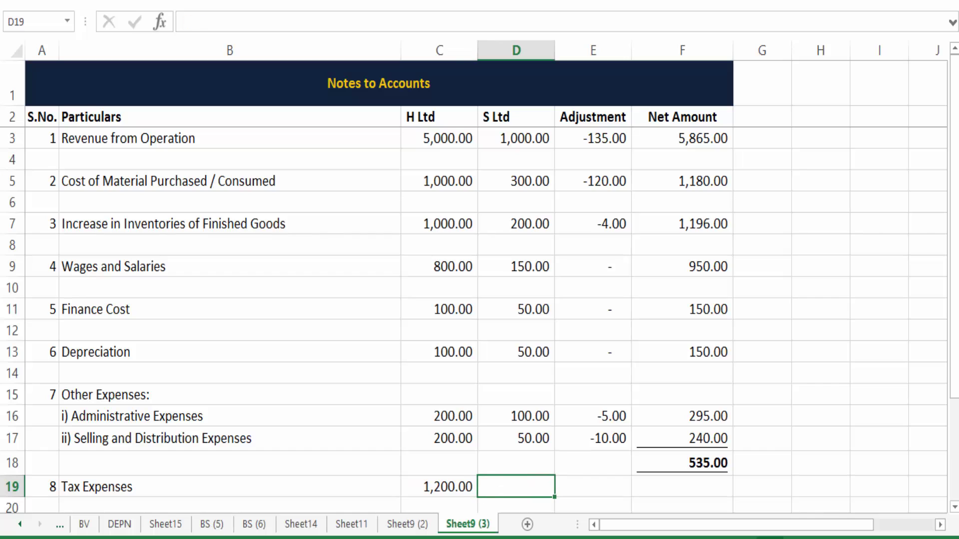
- Enter Tax Expenses of 200 for S Ltd and an adjustment of 0 in row 19
type("200")
key("Tab")
type("0")
key("Tab")
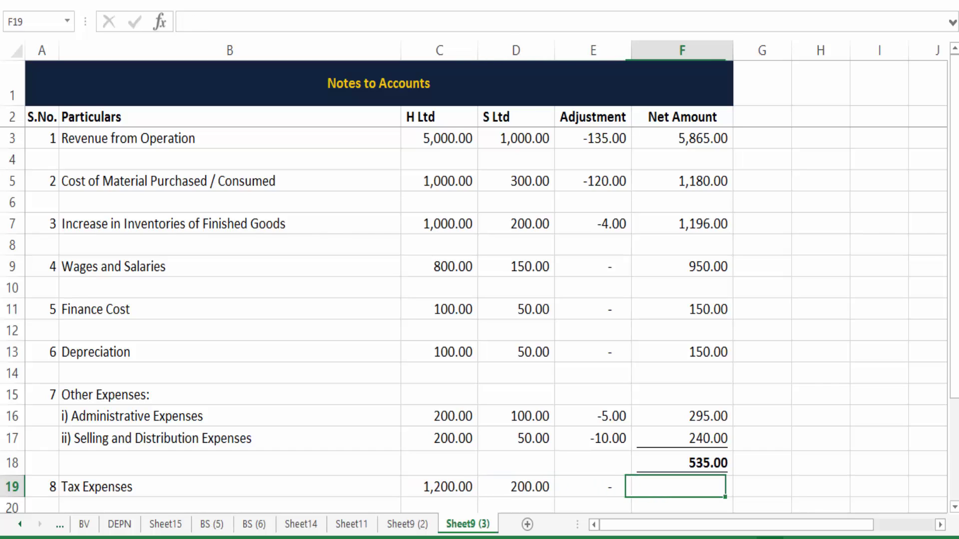
- Calculate the net Tax Expenses in F19 of the Notes to Accounts with =C19+D19+E19
type("=")
key("Left")
key("Left")
key("Left")
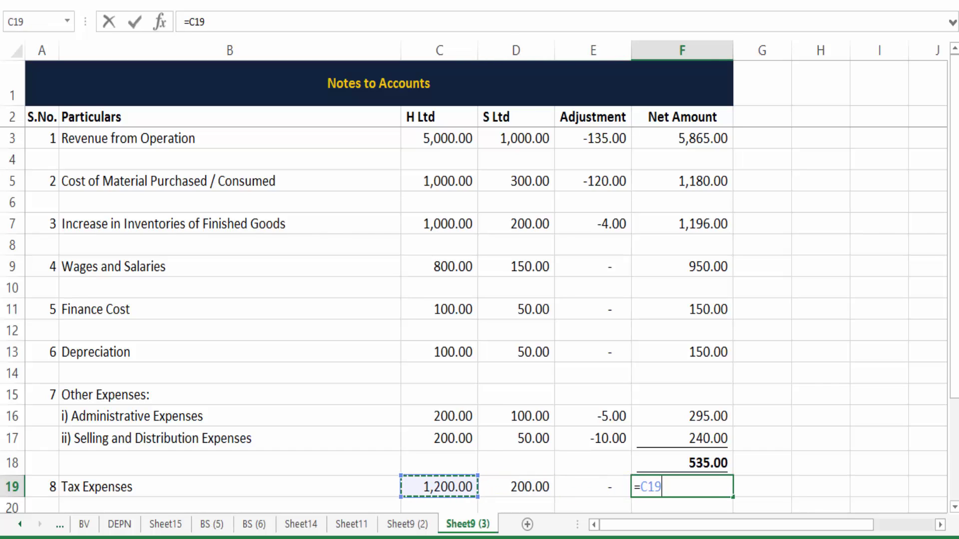
type("+")
key("Left")
key("Left")
type("+")
key("Left")
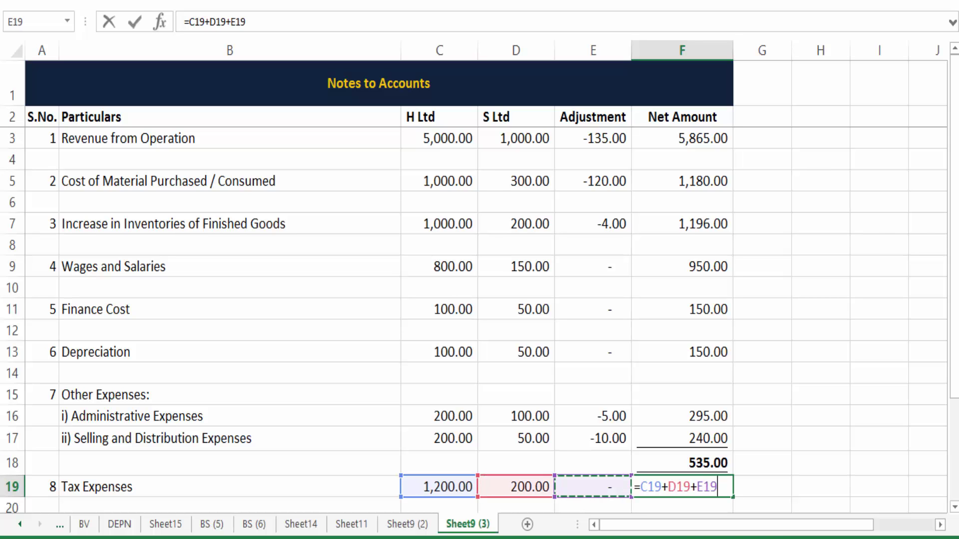
key("Return")
key("Up")
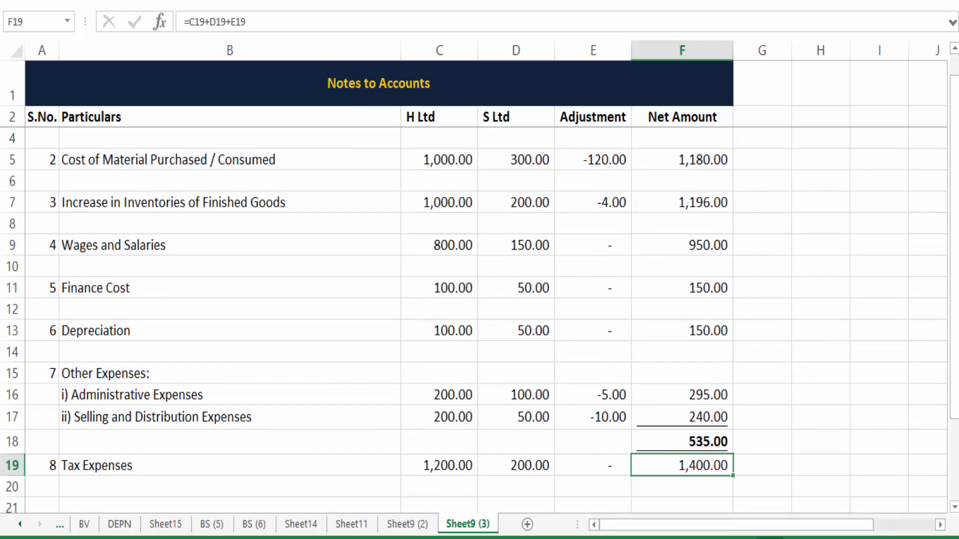
- Link Tax Expenses in C16 on Sheet9 (2) to the negative of the net amount in F19 on Sheet9 (3)
key("ctrl+Page_Up")
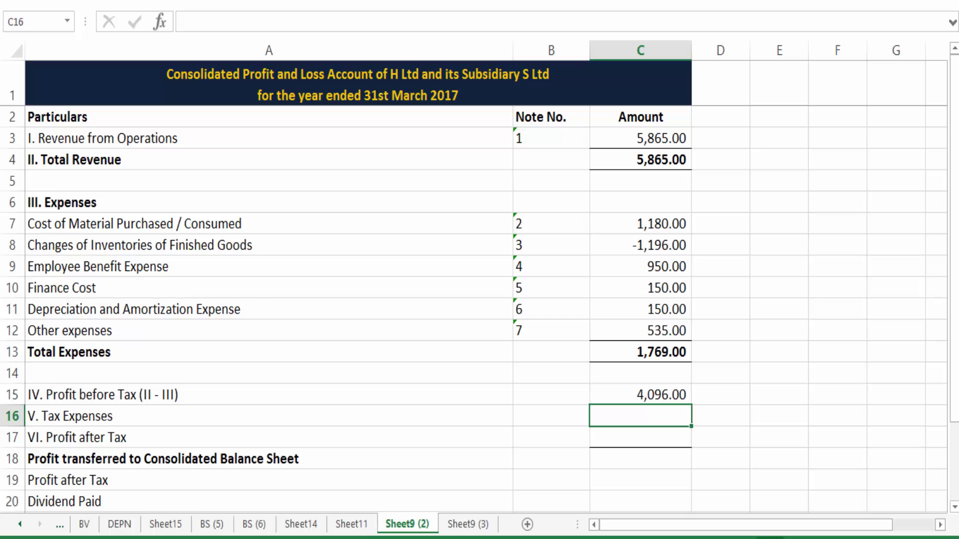
type("-")
key("ctrl+Page_Down")
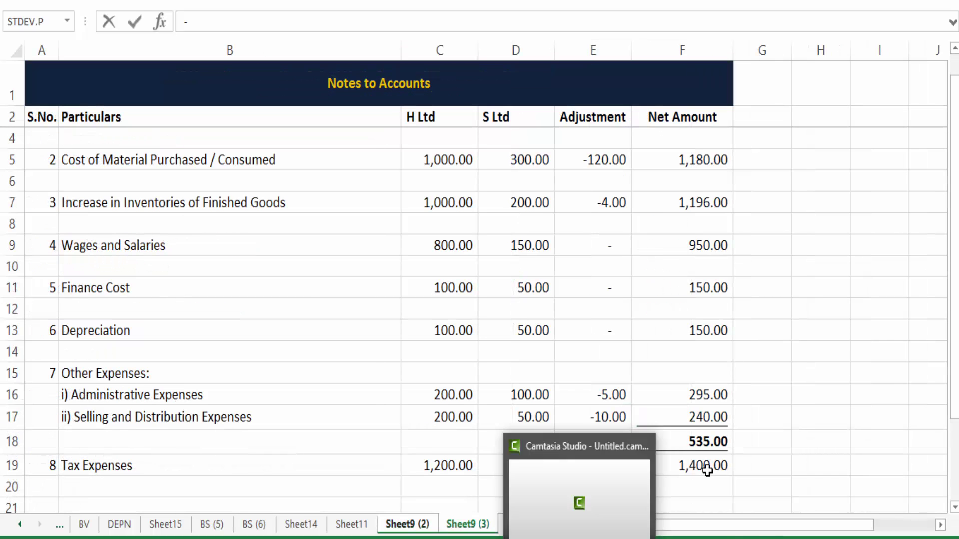
left_click(707, 469)
key("Return")
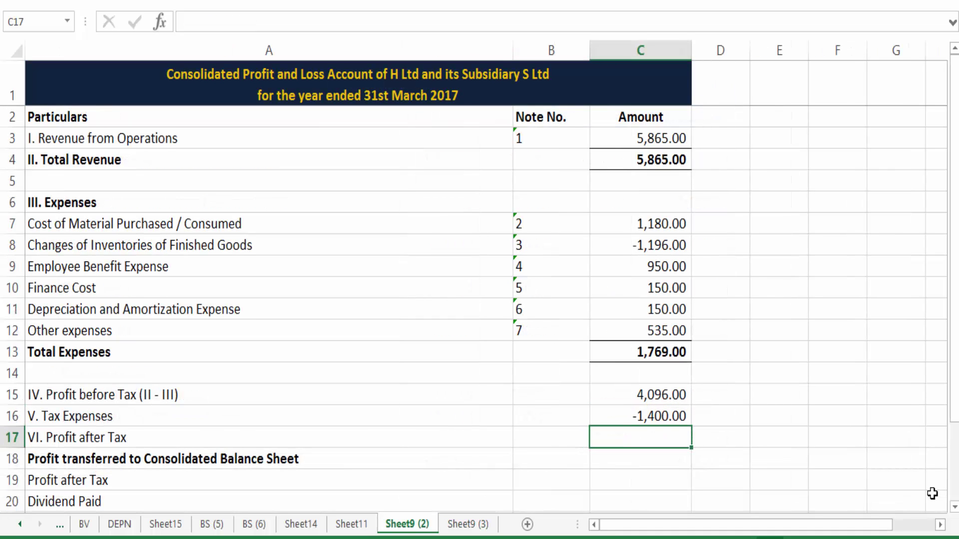
- Calculate Profit after Tax in C17 with =C15+C16
type("=")
key("Up")
key("Up")
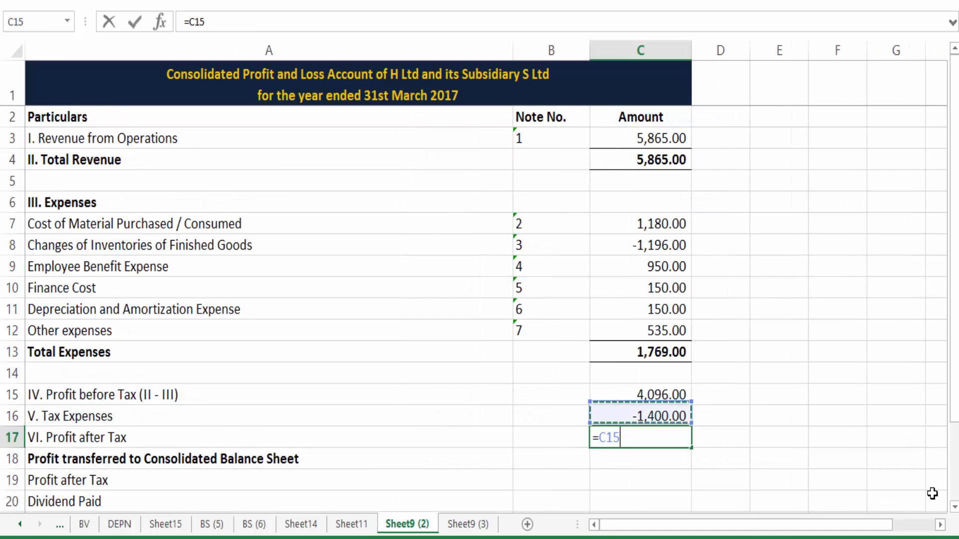
type("+")
key("Up")
key("Return")
key("Up")
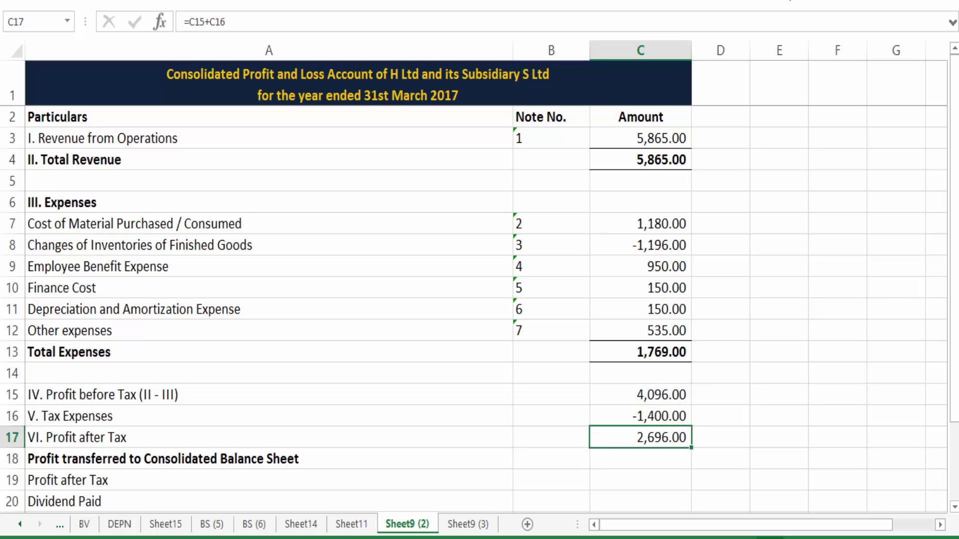
- Add a top border to the Profit after Tax amount in C17 and make row 17 bold across columns A to C
left_click(790, 1)
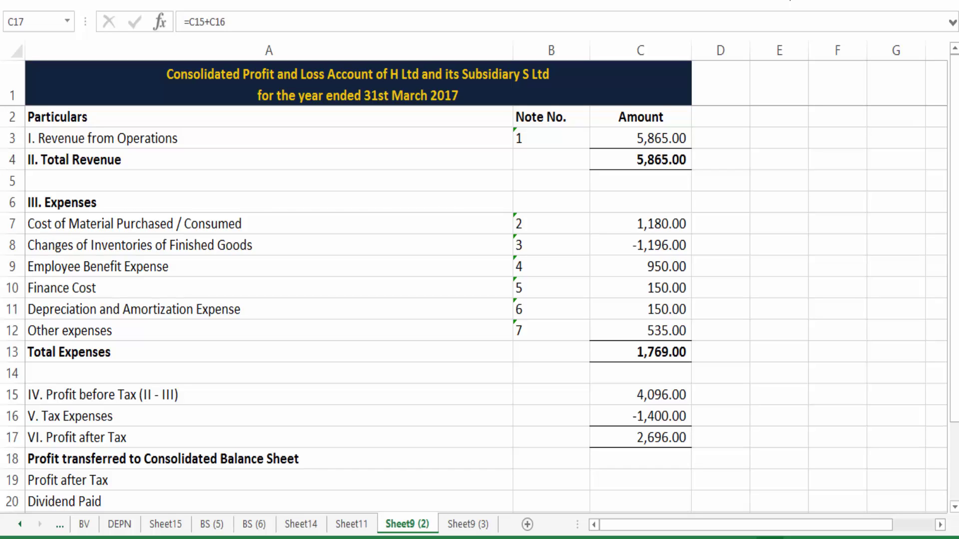
left_click(669, 438)
key("shift+Left")
key("shift+Left")
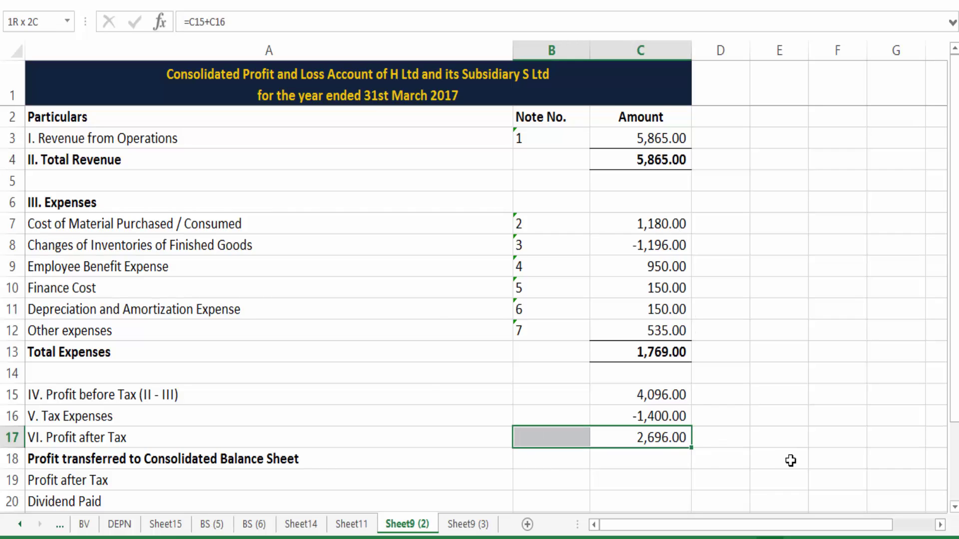
key("ctrl+b")
- Link the Profit after Tax amount in C19 to C17
key("Down")
key("Down")
key("Down")
key("Down")
key("Down")
key("Down")
key("Down")
key("Down")
key("Down")
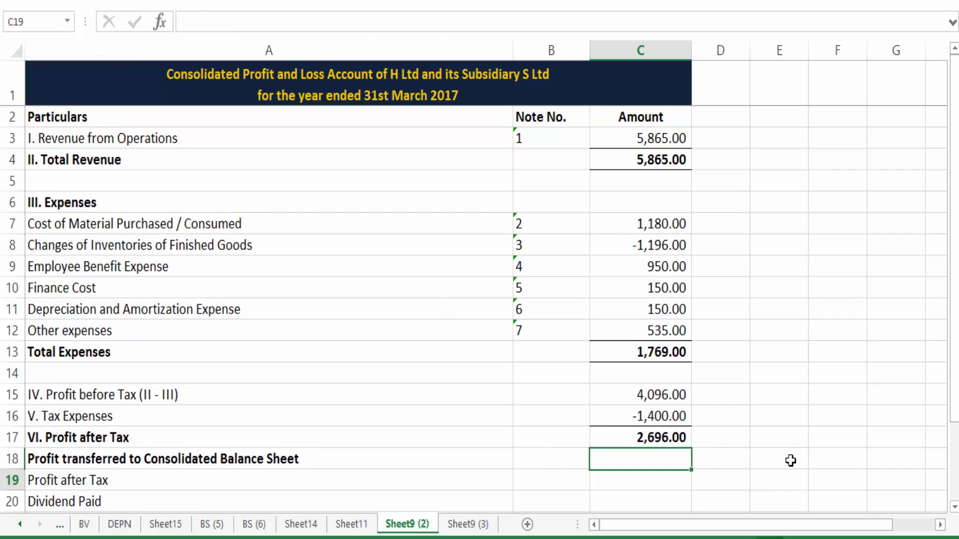
key("Down")
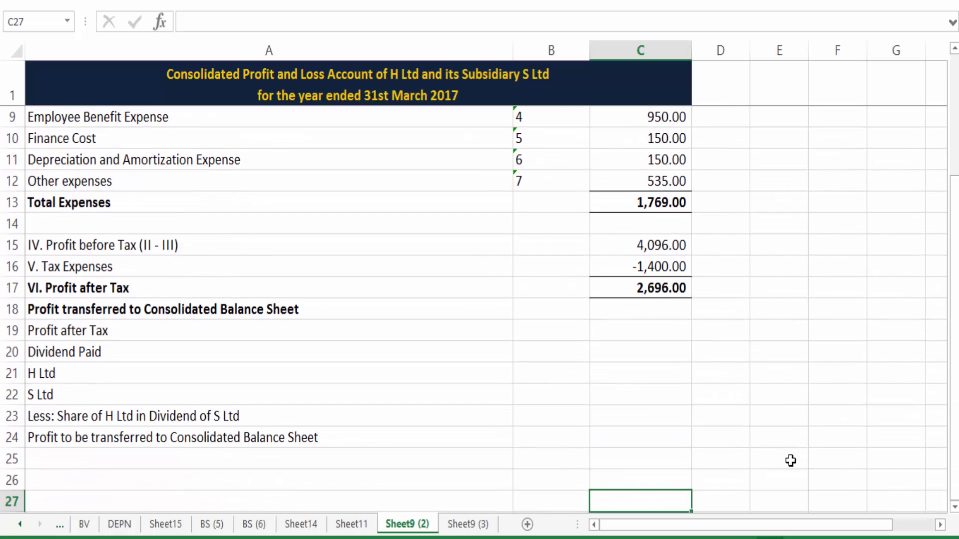
key("Up")
key("Up")
key("Up")
key("Up")
key("Up")
key("Up")
key("Up")
key("Up")
type("=")
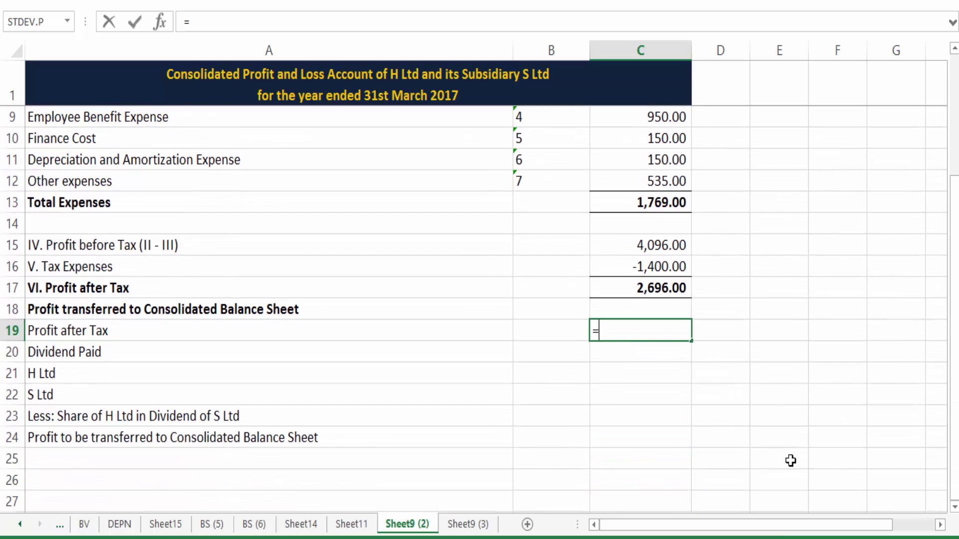
key("Up")
key("Up")
key("Return")
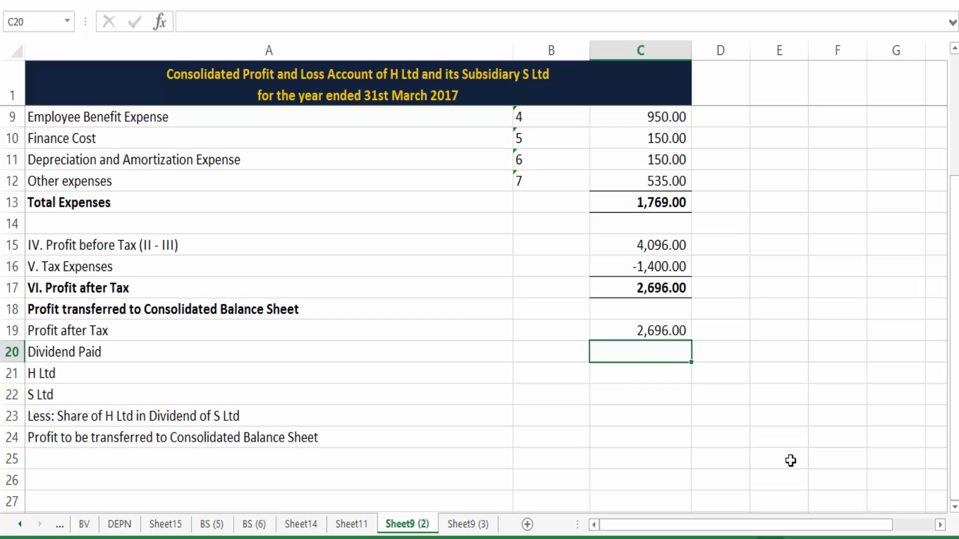
- Look up the Dividend paid on Sheet11 and enter 1200 for H Ltd in B21 on Sheet9 (2)
key("Left")
key("Down")
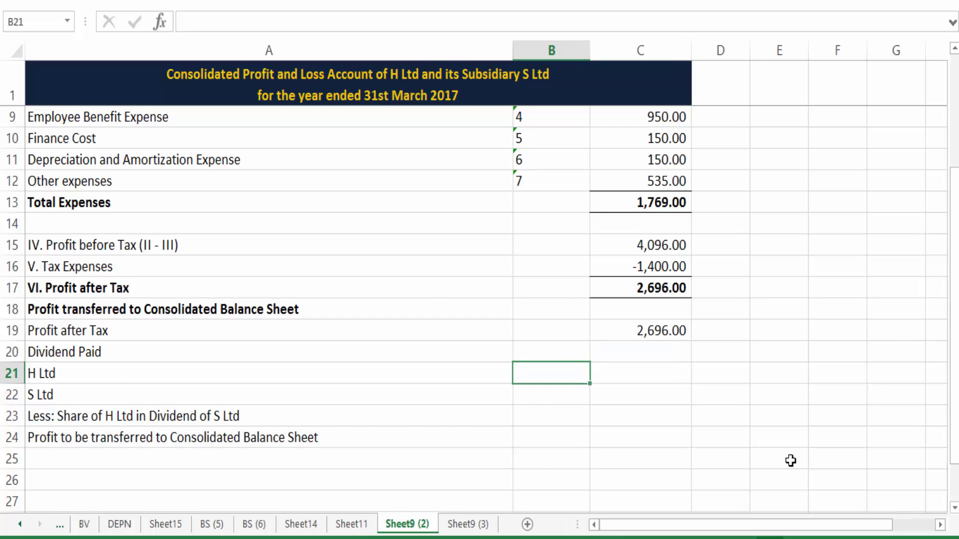
key("ctrl+Page_Up")
scroll(645, 342, "up", 2)
scroll(645, 341, "up", 2)
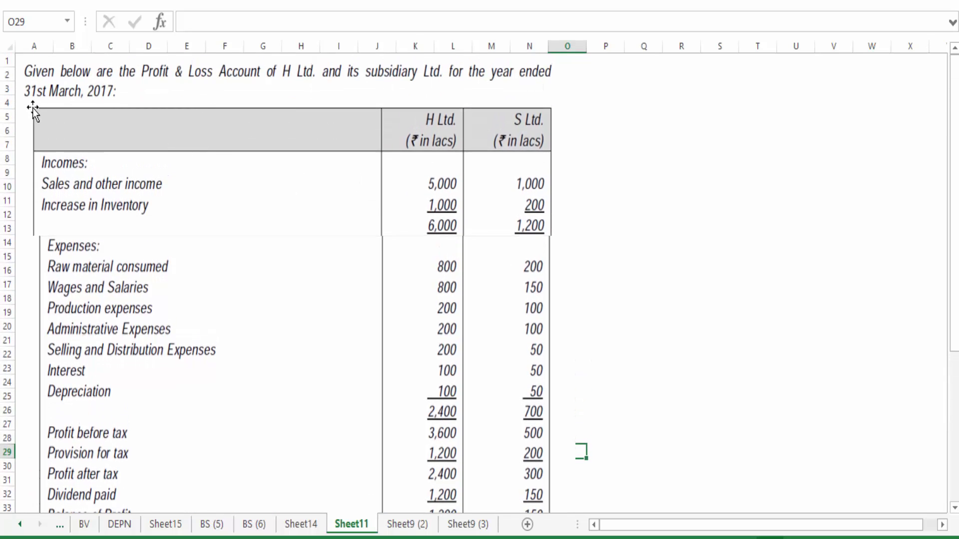
scroll(313, 272, "down", 2)
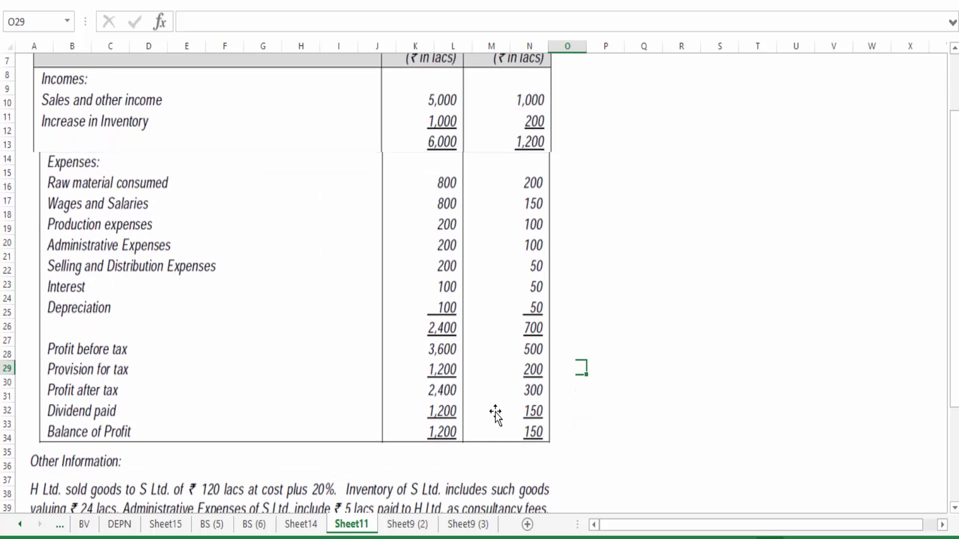
key("ctrl+Page_Down")
type("1200")
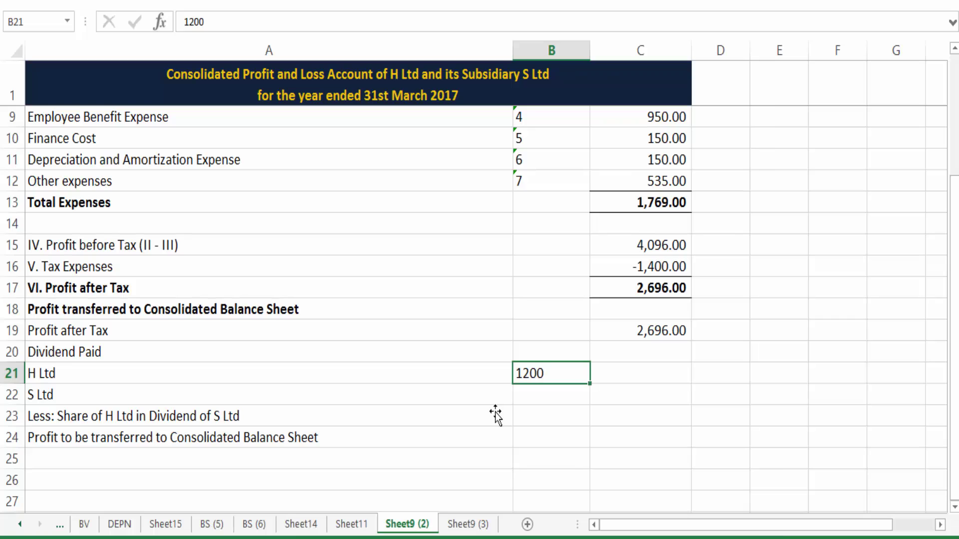
key("Return")
key("Up")
key("F2")
key("Return")
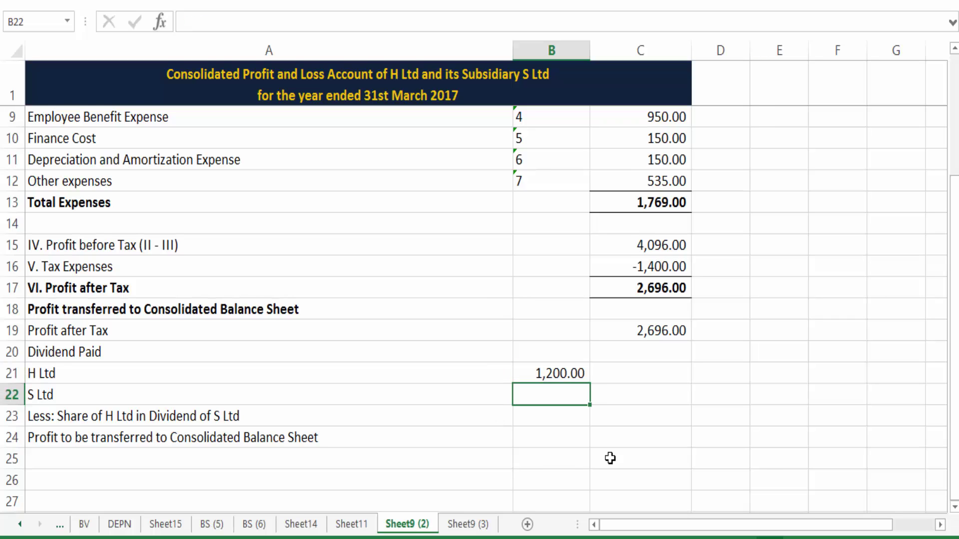
- Check S Ltd's Dividend paid on Sheet11 and enter 150 in B22 on Sheet9 (2)
left_click(351, 525)
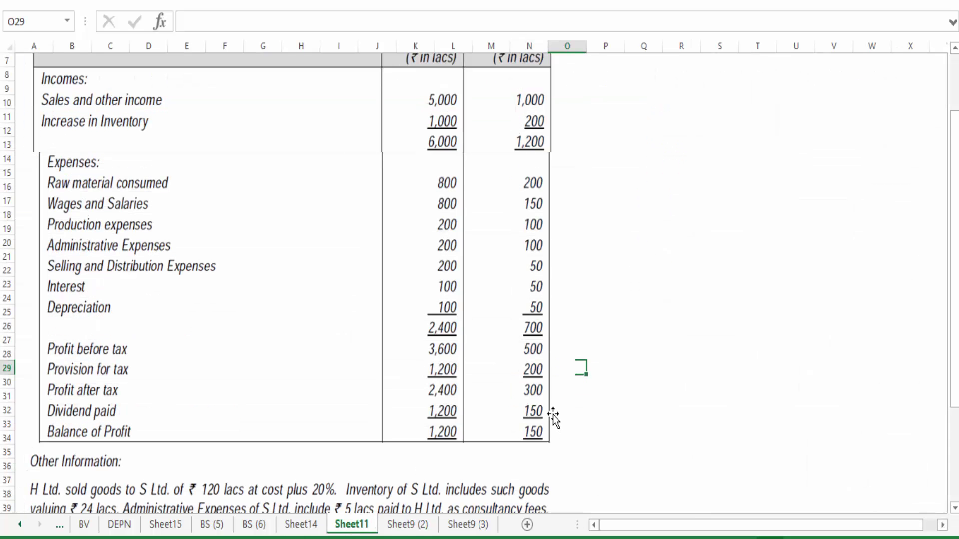
left_click(407, 524)
type("150")
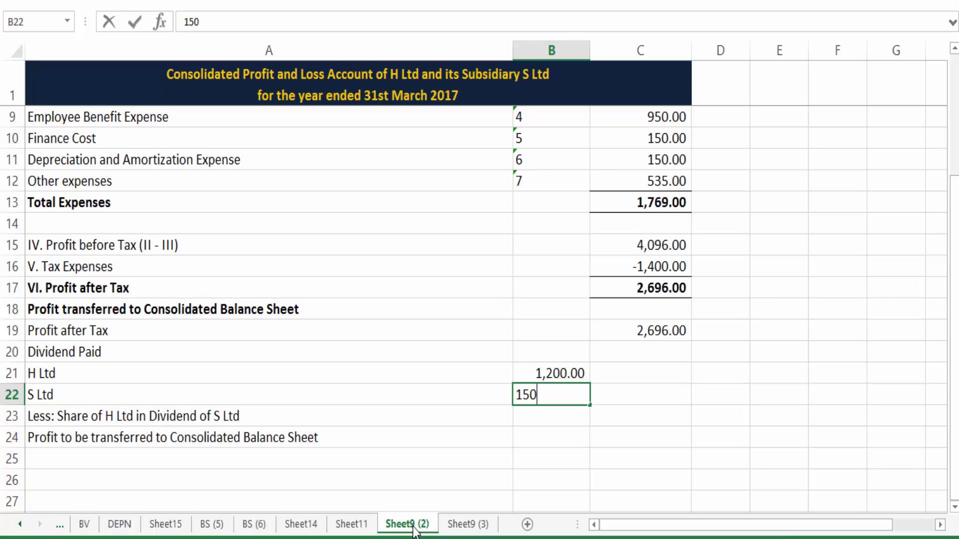
key("Return")
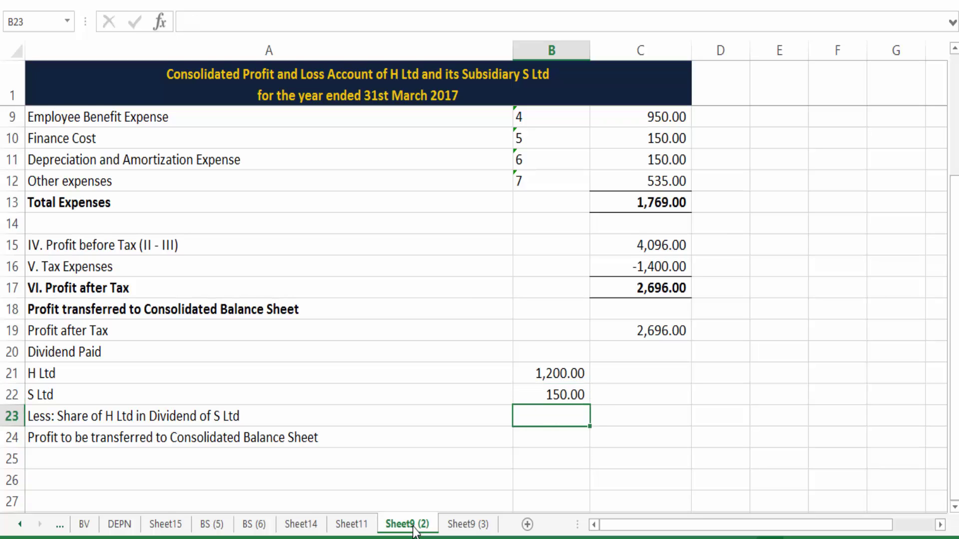
key("Up")
key("ctrl+u")
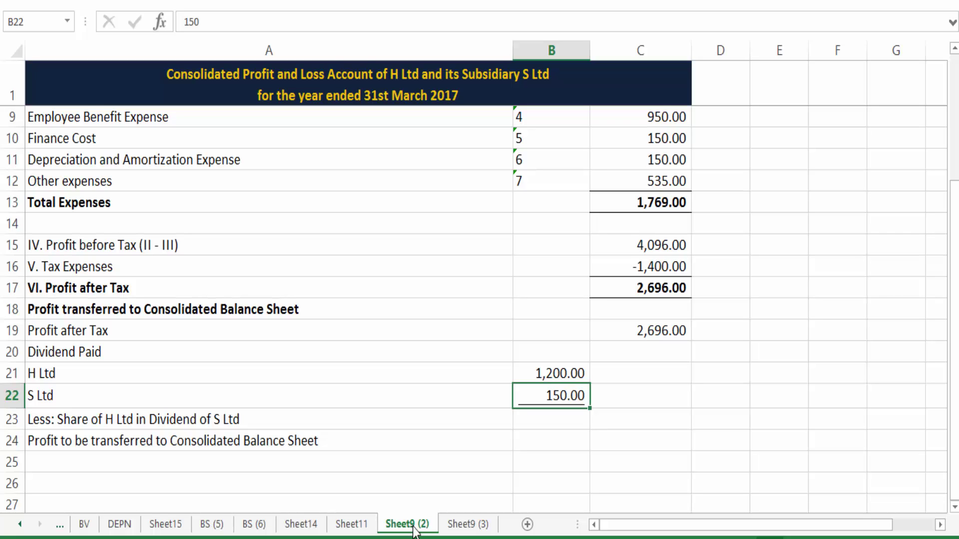
key("ctrl+z")
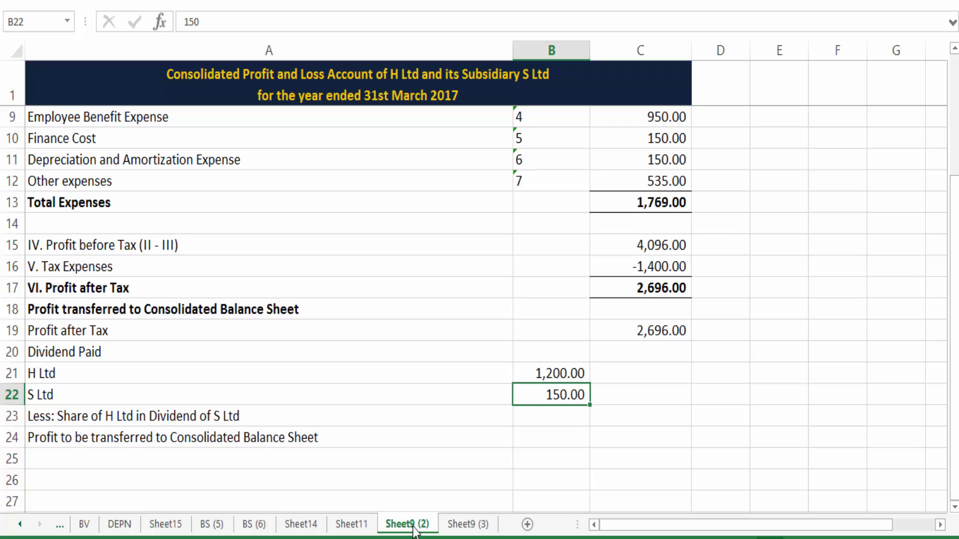
key("Down")
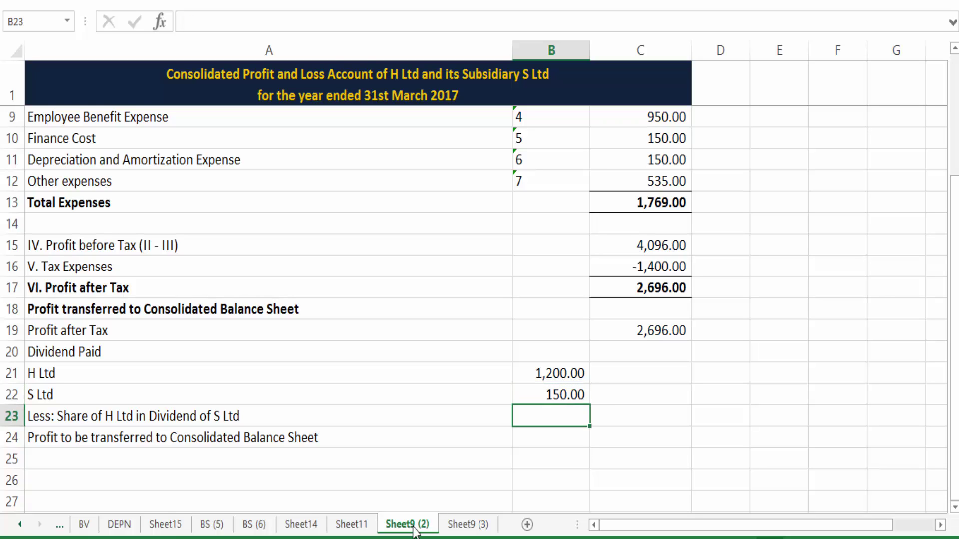
- Calculate H Ltd's share in S Ltd's dividend in B23 with =-B22*80% and underline the amount
type("-")
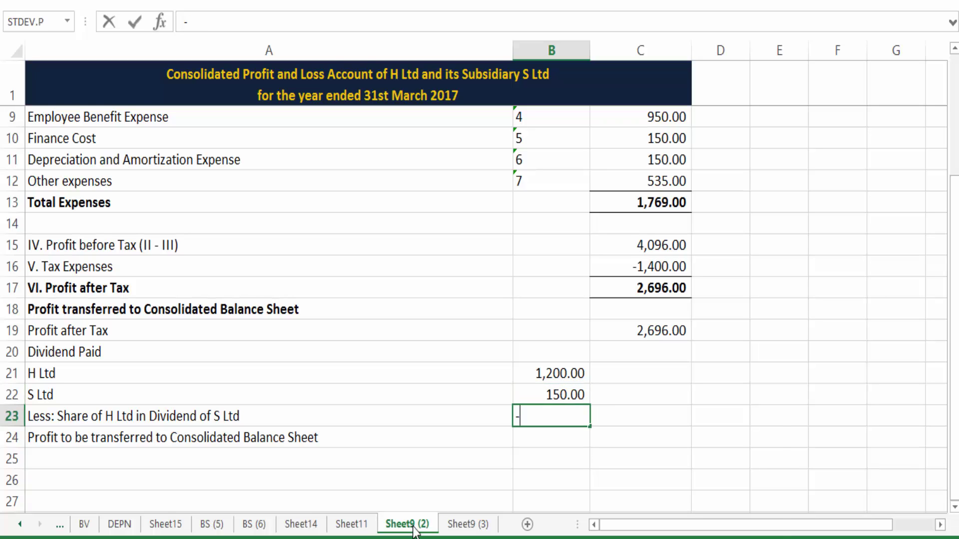
key("Up")
type("*80%")
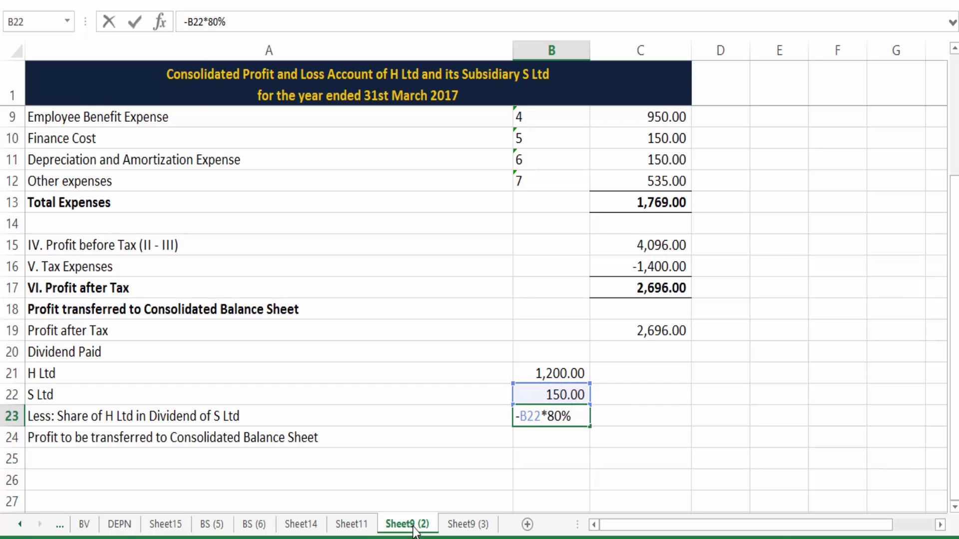
key("Return")
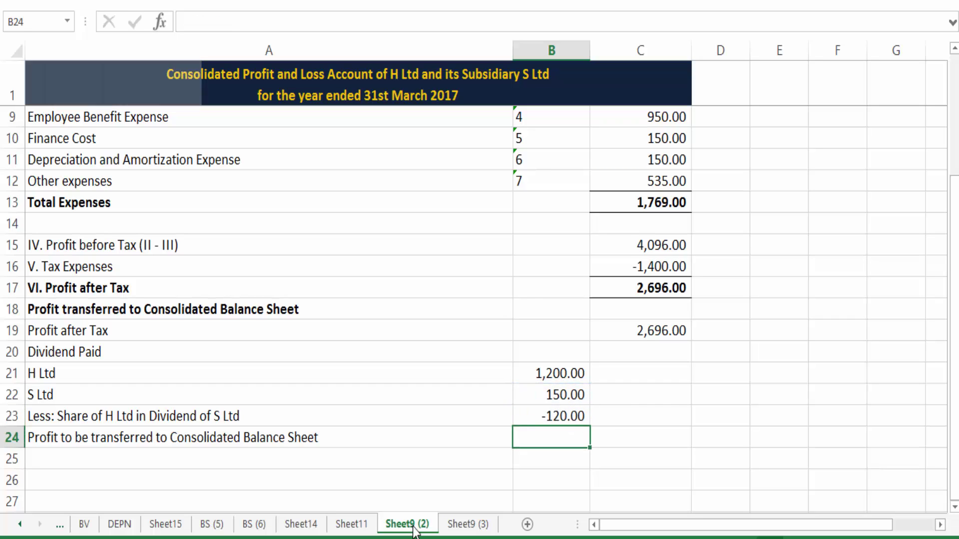
key("Up")
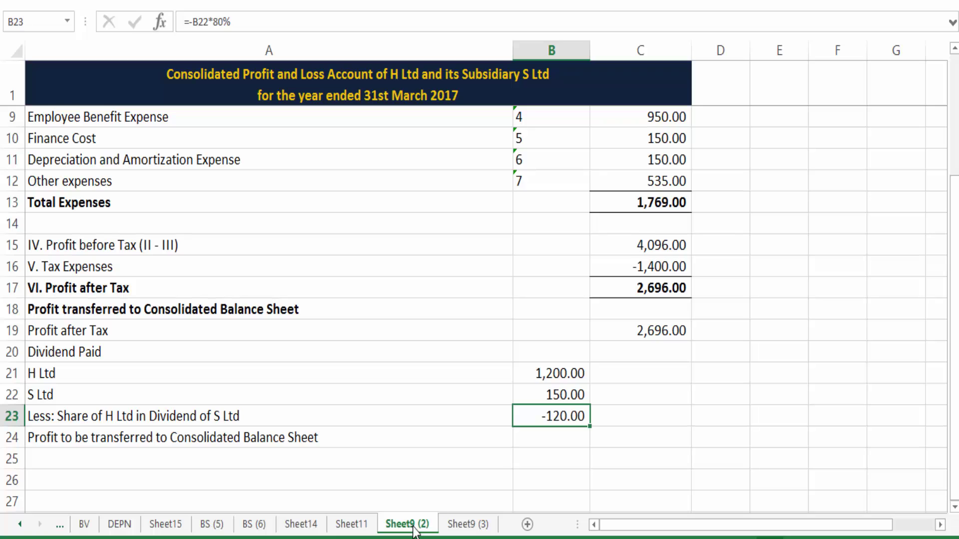
key("ctrl+u")
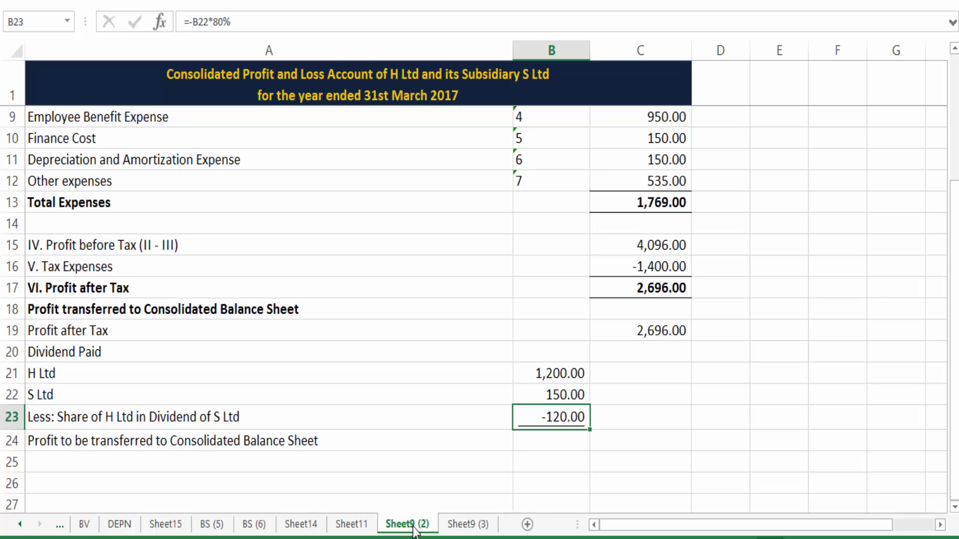
- Total the dividend amounts in C23 with =SUM(B21:B23)
key("Right")
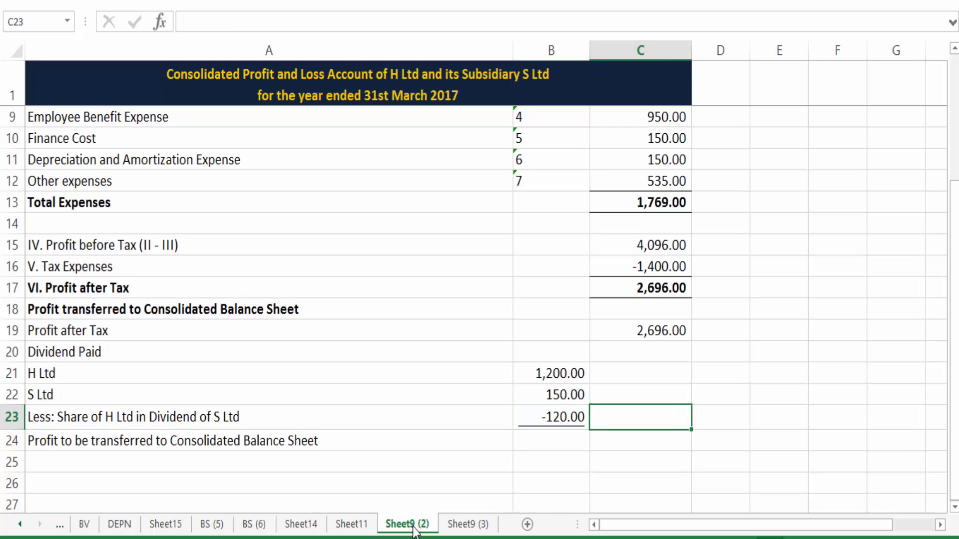
type("=sum(")
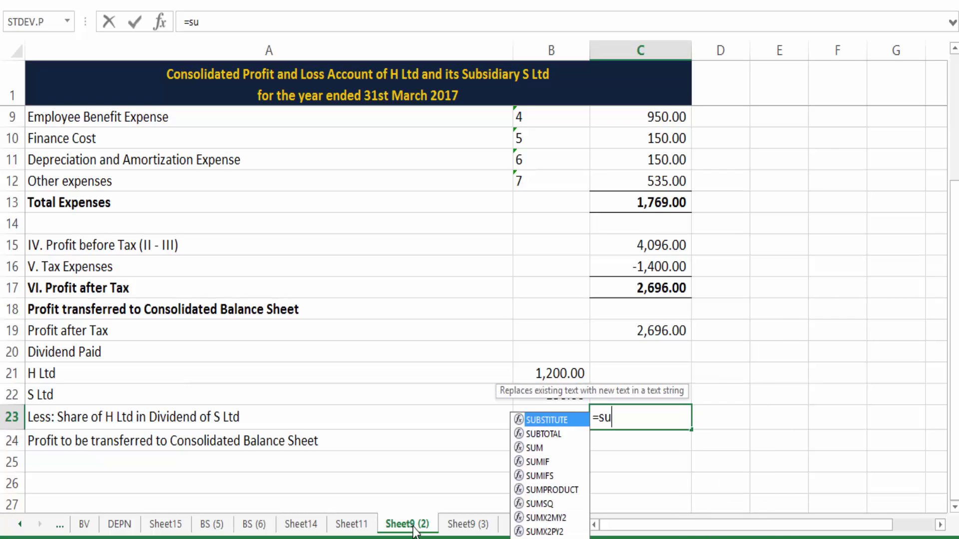
key("Left")
key("shift+Up")
key("shift+Up")
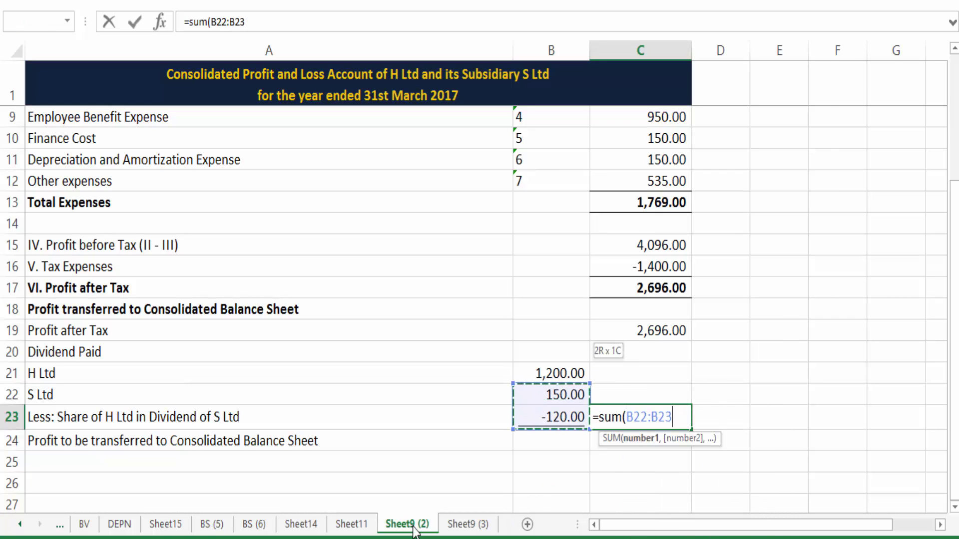
type(")")
key("Up")
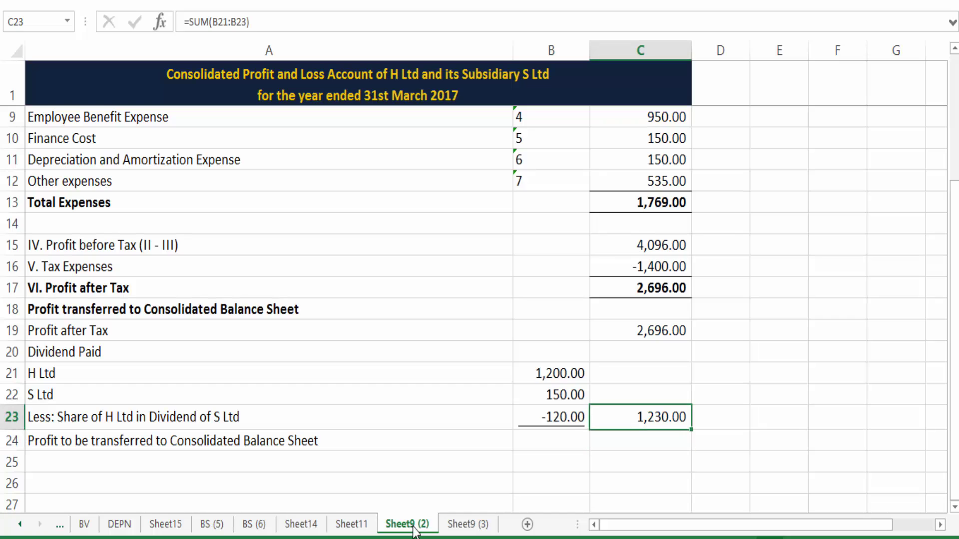
- Make the dividend total in C23 negative with =-SUM(B21:B23) and underline it
key("F2")
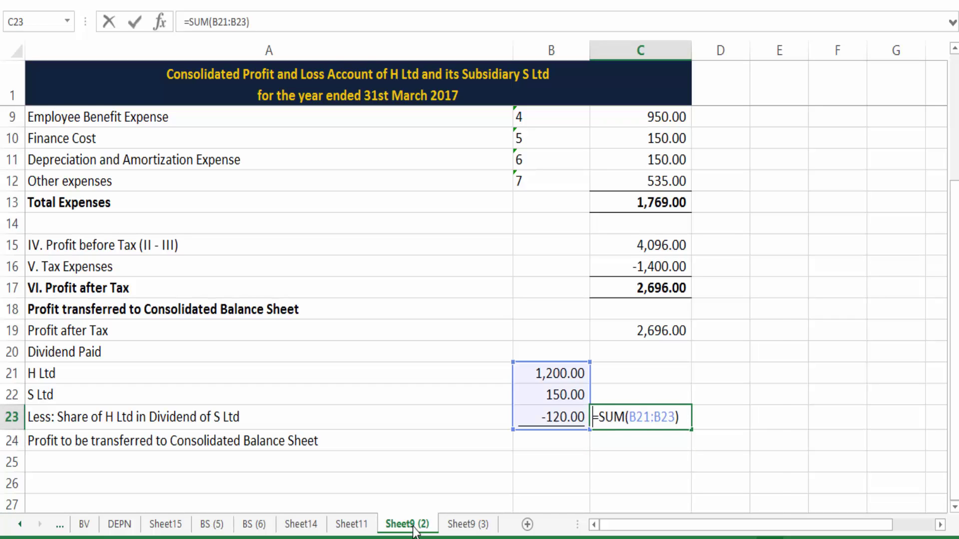
key("Left")
key("Left")
key("Left")
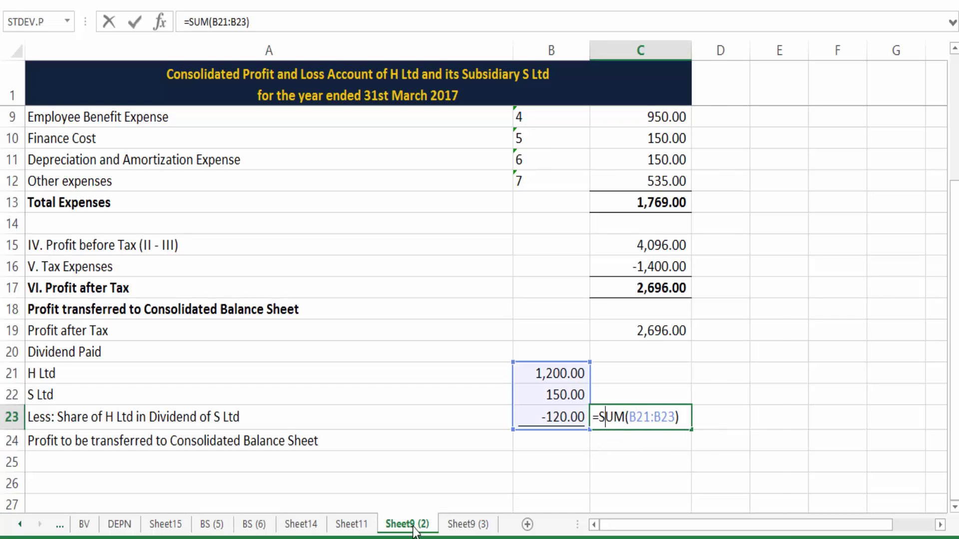
type("-")
key("Return")
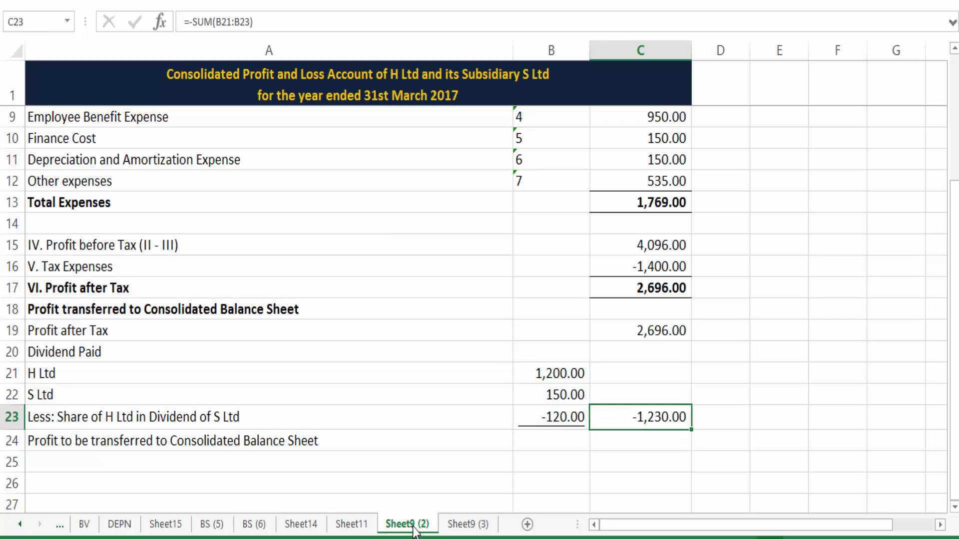
key("ctrl+u")
- Calculate the profit to be transferred to the Consolidated Balance Sheet in C24 with =C19+C23
key("Up")
key("Up")
key("Up")
key("Up")
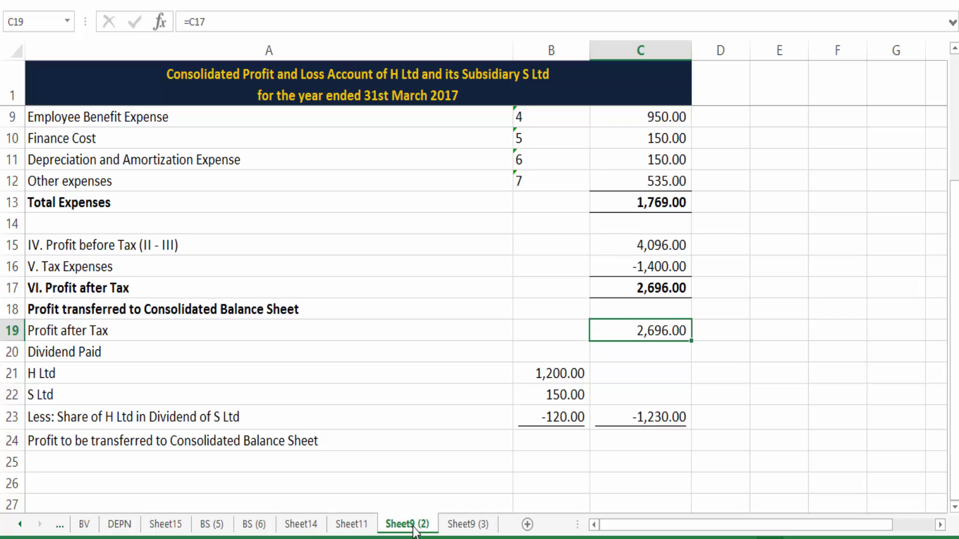
key("Down")
key("Down")
key("Down")
key("Down")
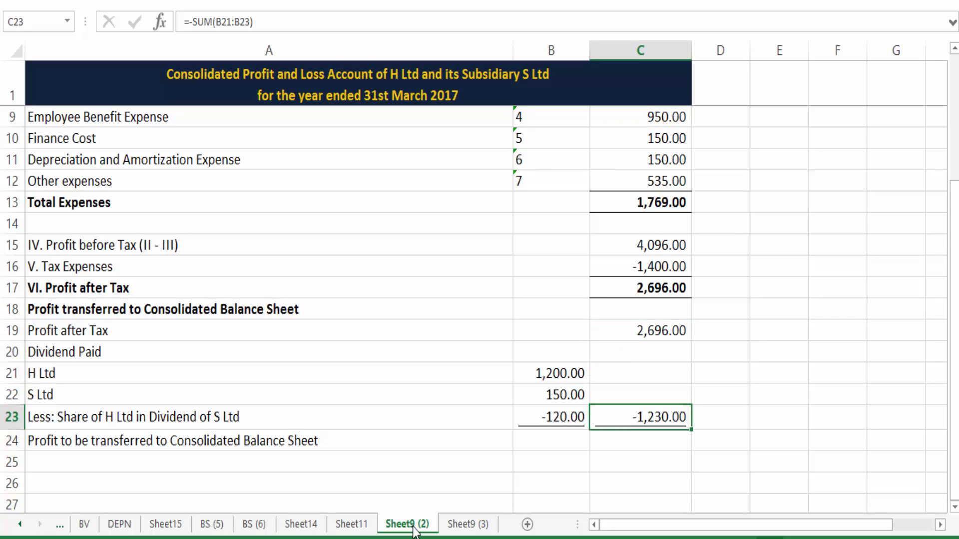
key("Down")
type("=")
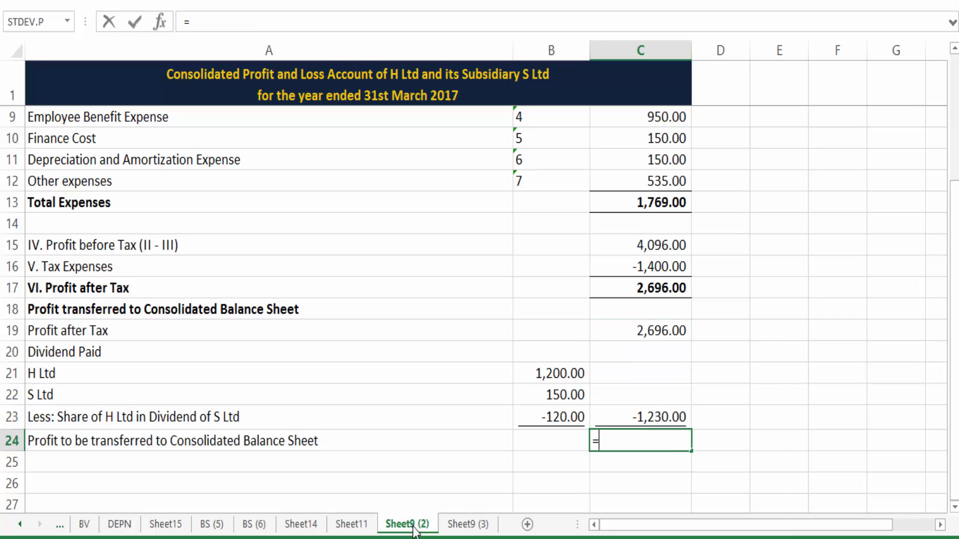
key("Up")
key("Up")
key("Up")
key("Up")
key("Up")
type("+")
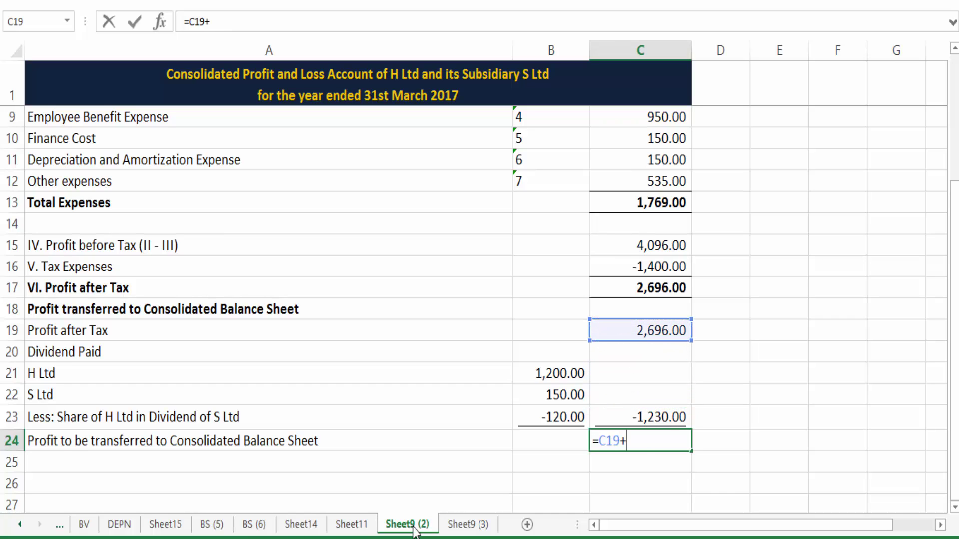
key("Up")
key("ctrl+Return")
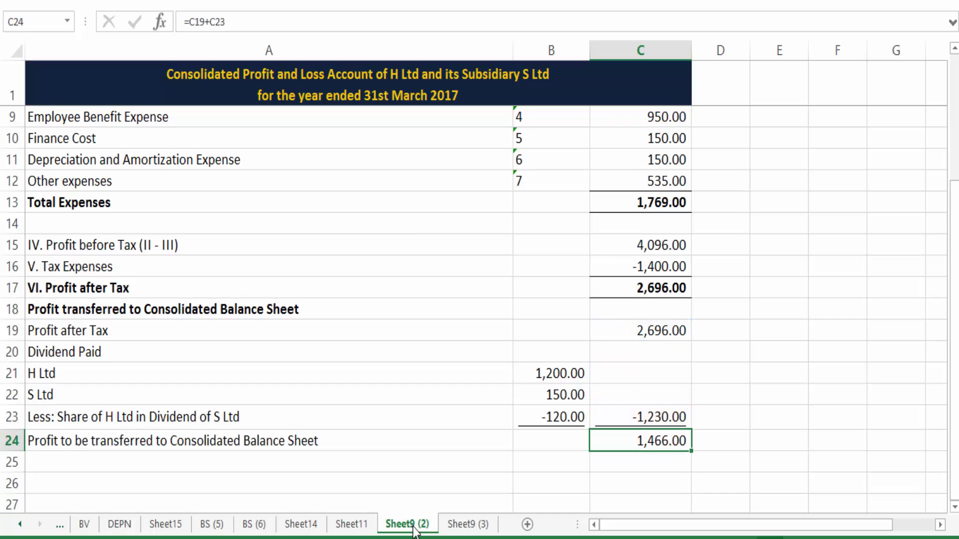
- Bold and underline the transferred profit amount in C24 and its label in A24
key("ctrl+b")
key("ctrl+u")
key("Left")
key("Left")
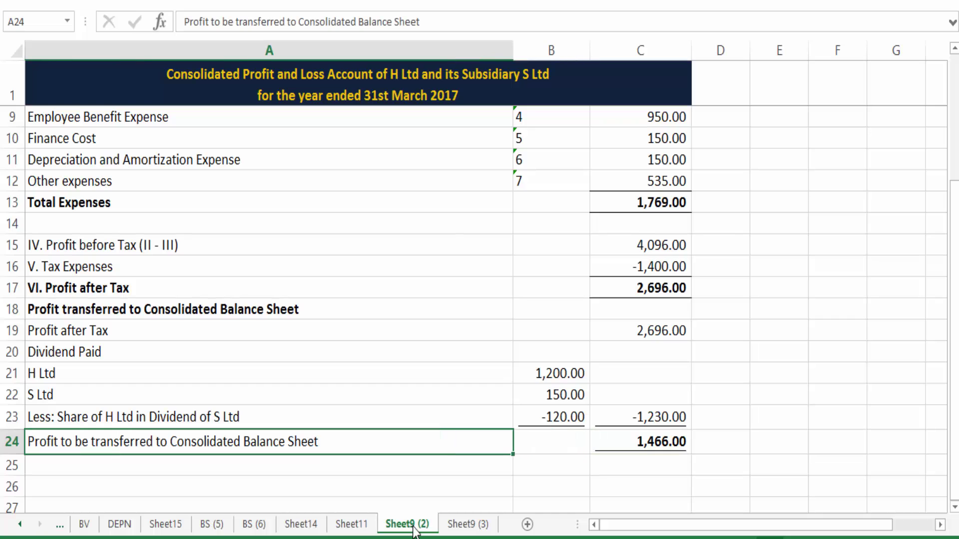
key("ctrl+b")
key("ctrl+u")
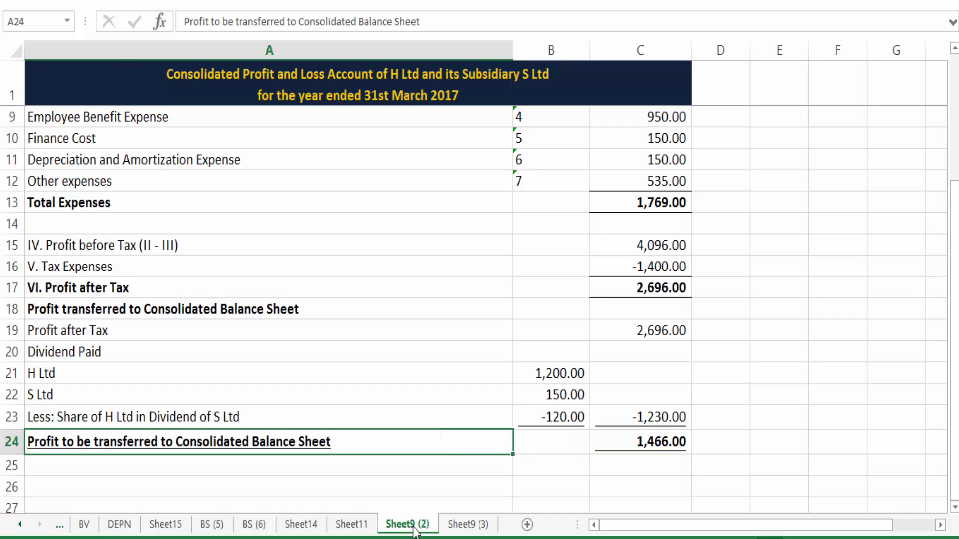
key("Right")
key("Right")
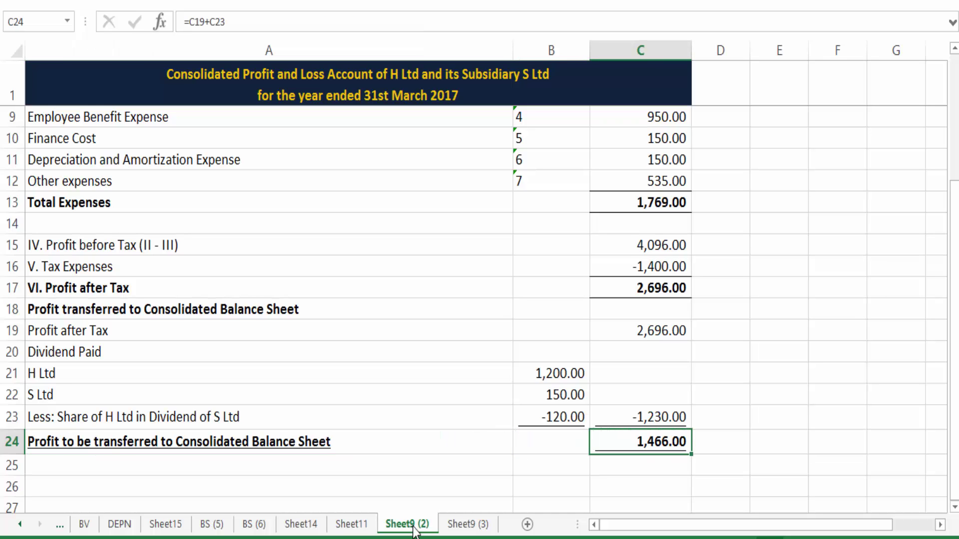
key("Right")
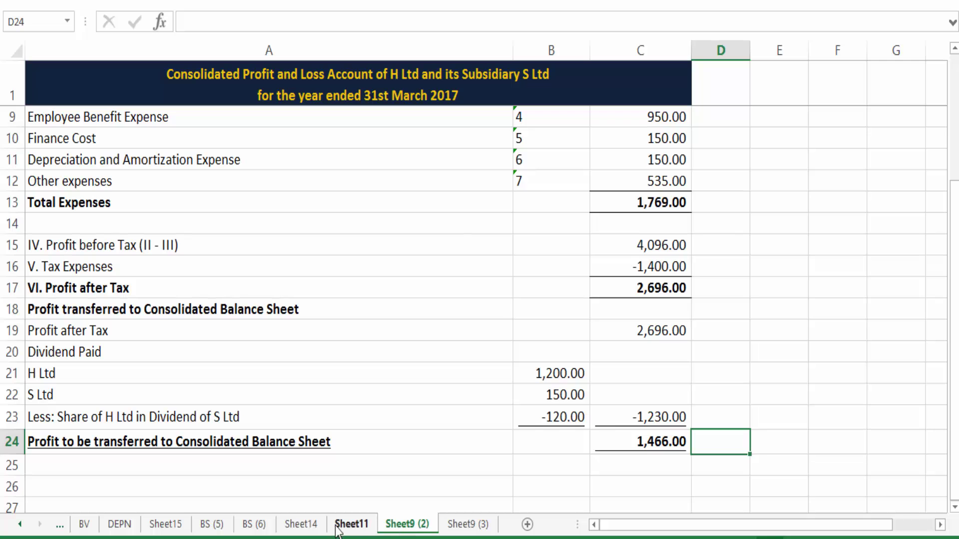
- Review the shareholding and dividend information on Sheet11 against the dividend entries in B22 and B23 and the full statement on Sheet9 (2)
left_click(351, 524)
scroll(265, 443, "down", 3)
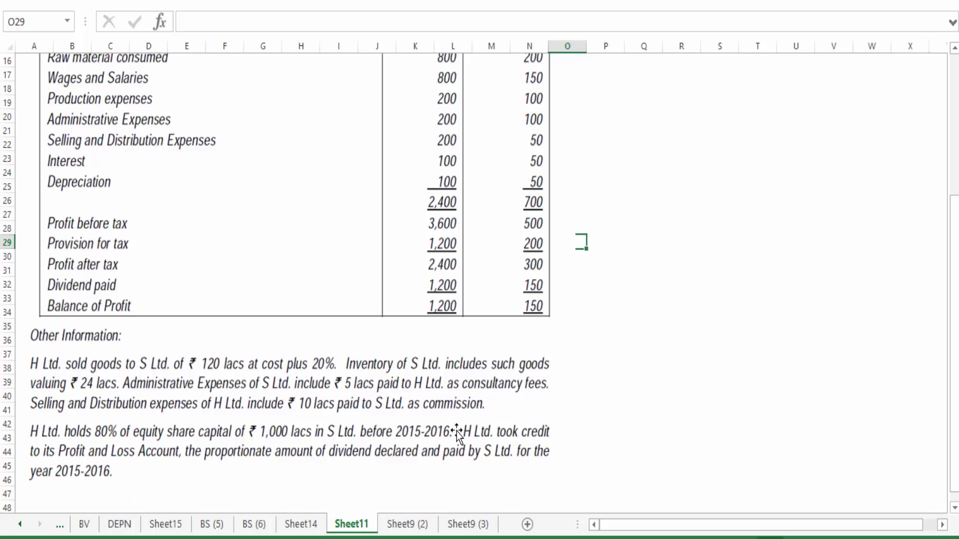
left_click(406, 529)
left_click(571, 394)
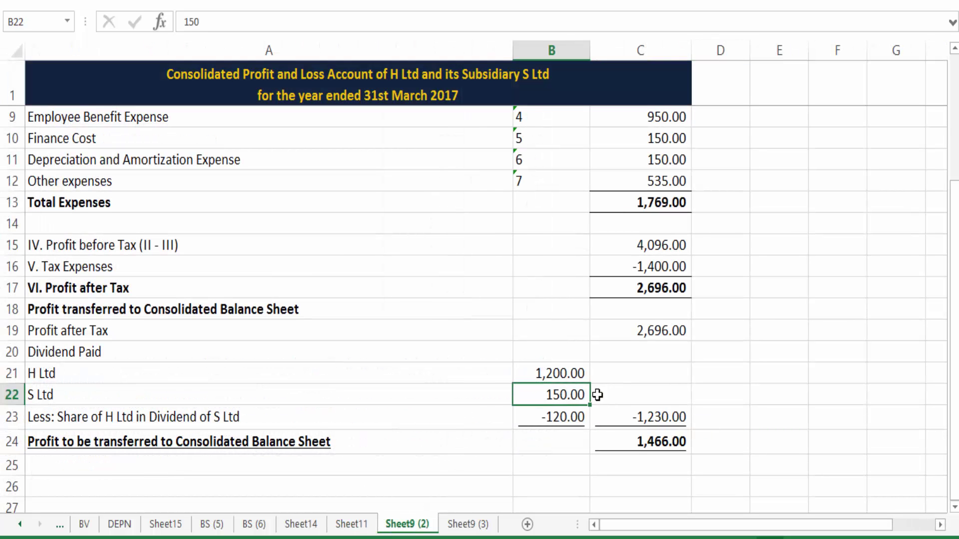
left_click(563, 418)
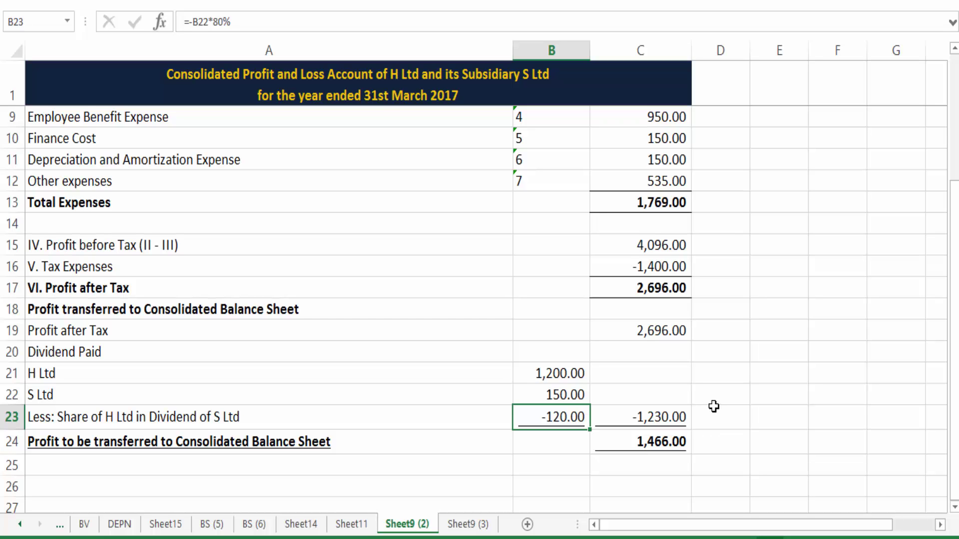
scroll(713, 406, "up", 3)
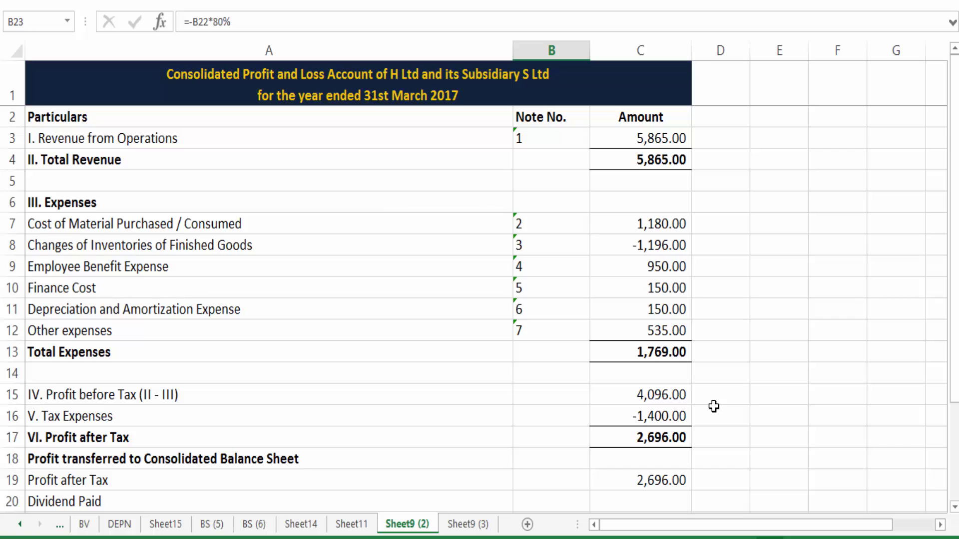
scroll(713, 407, "down", 2)
scroll(714, 407, "up", 2)
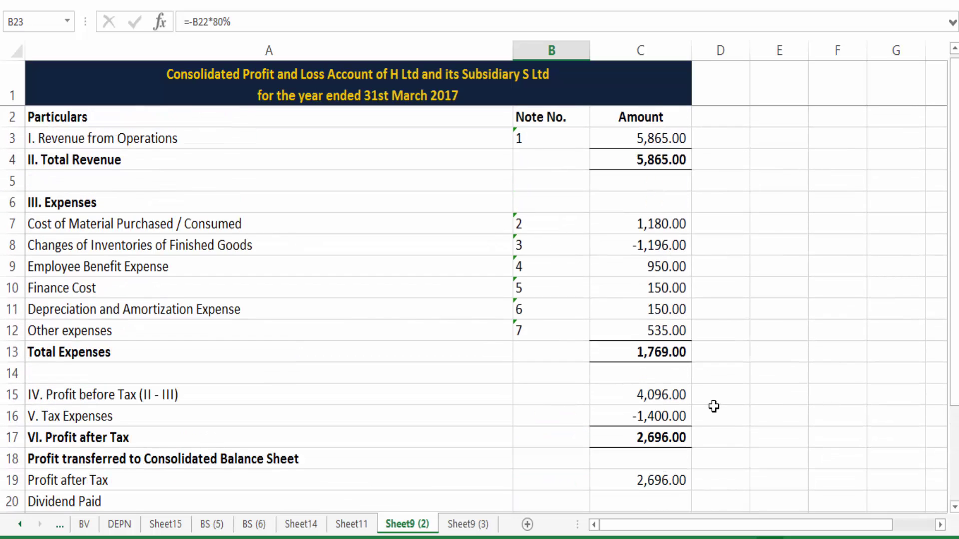